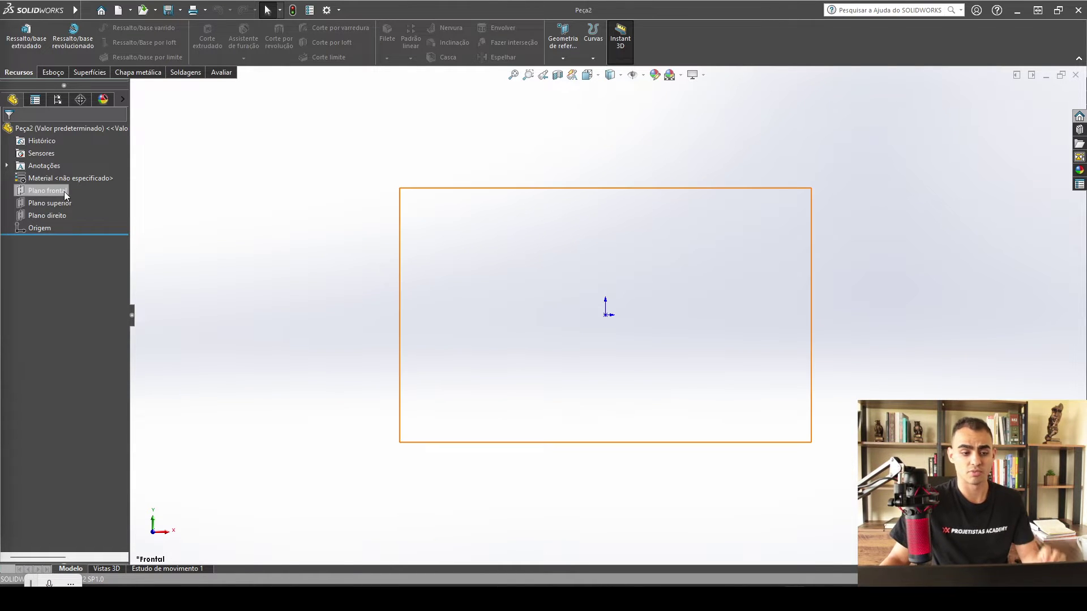
Step: Start a new sketch on the front plane
{"action": "left_click", "coordinate": [42, 192]}
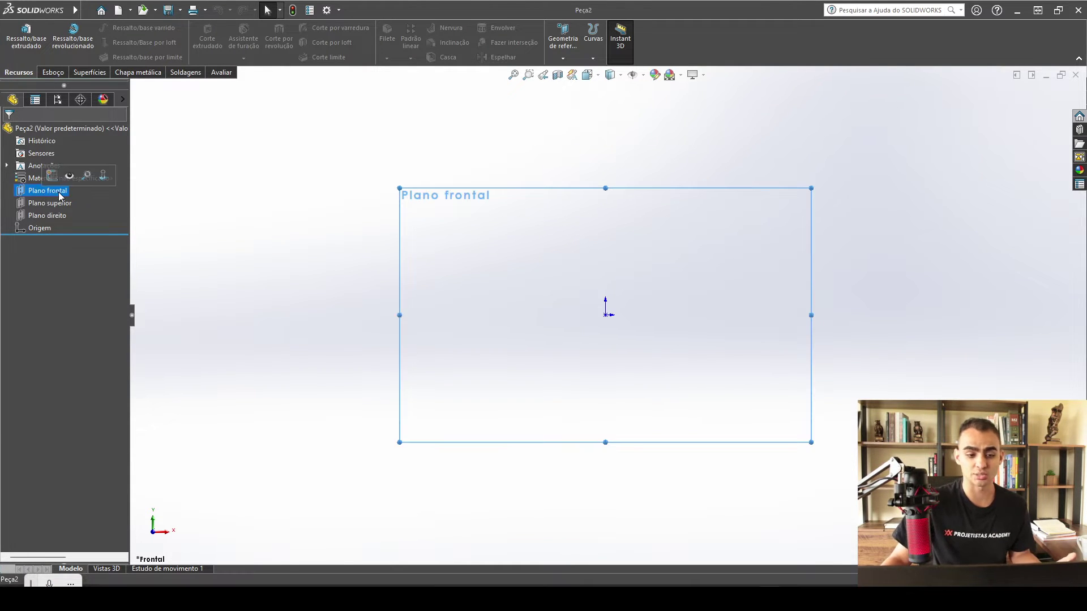
{"action": "left_click", "coordinate": [52, 72]}
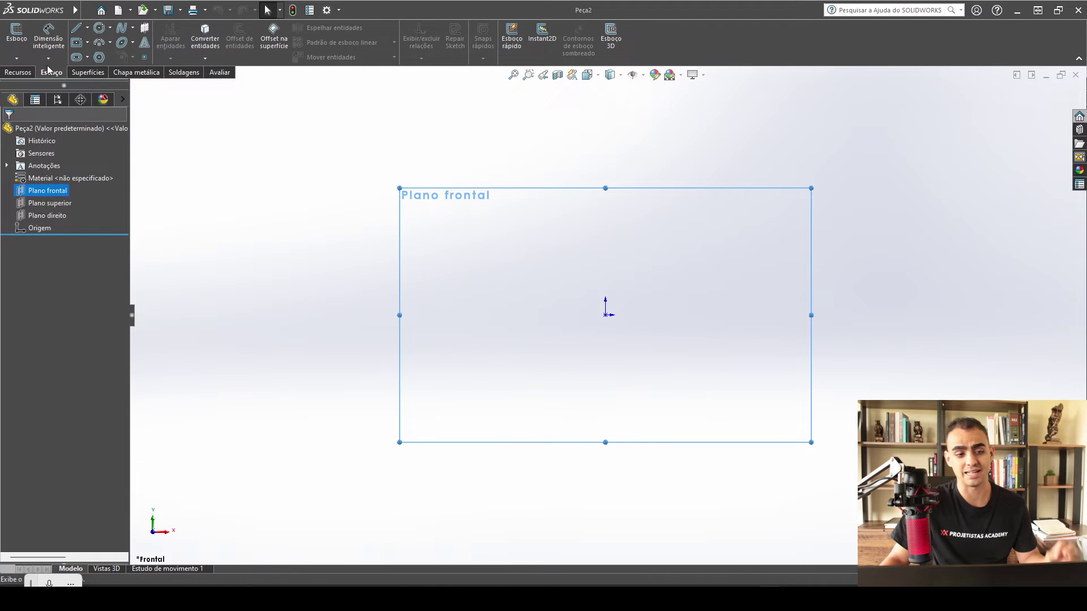
{"action": "left_click", "coordinate": [16, 36]}
{"action": "left_click", "coordinate": [817, 243]}
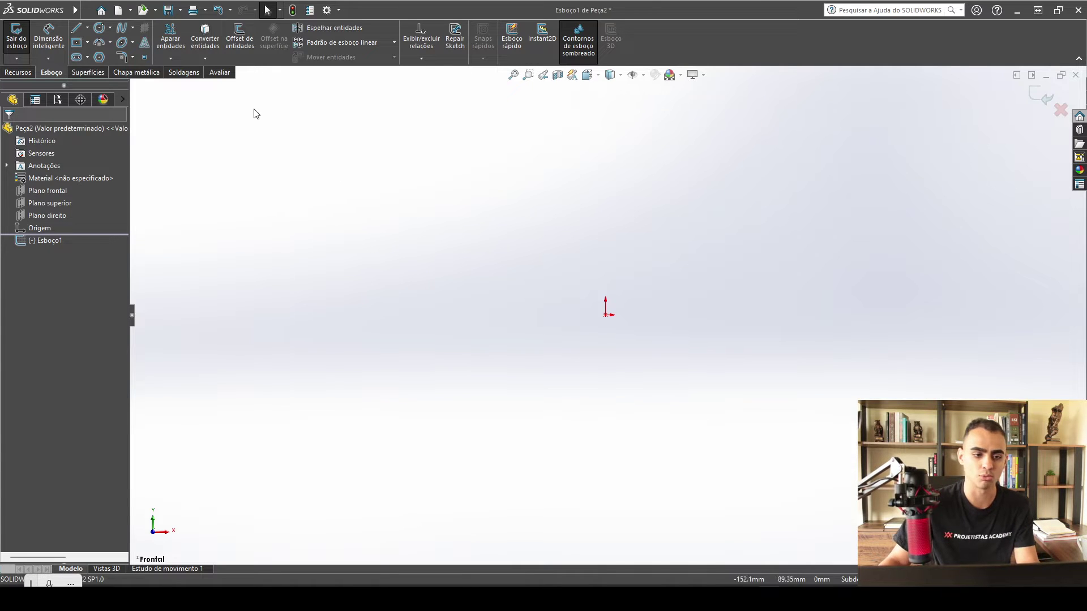
Step: Sketch an inclined line about 106 mm long from the origin, rising to the right at about 55°
{"action": "left_click", "coordinate": [78, 30]}
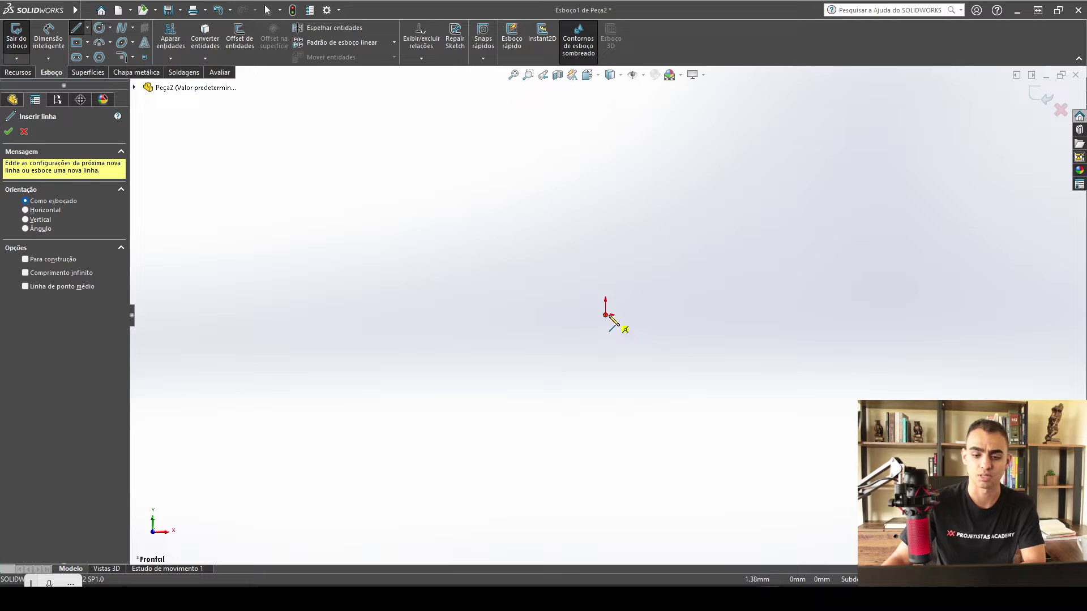
{"action": "left_click", "coordinate": [606, 315]}
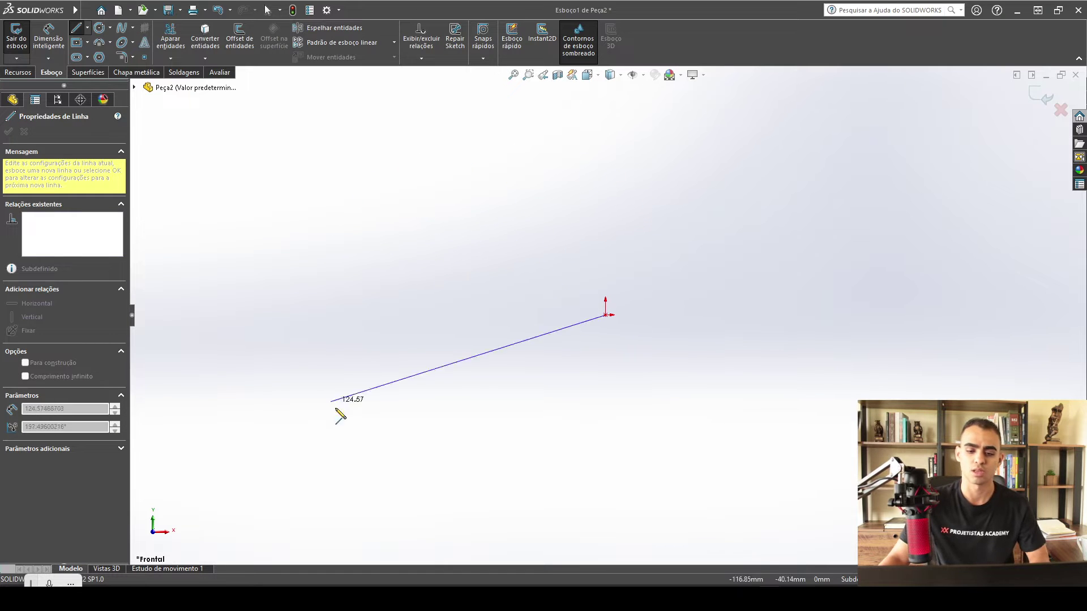
{"action": "left_click", "coordinate": [746, 114]}
{"action": "key", "text": "Escape"}
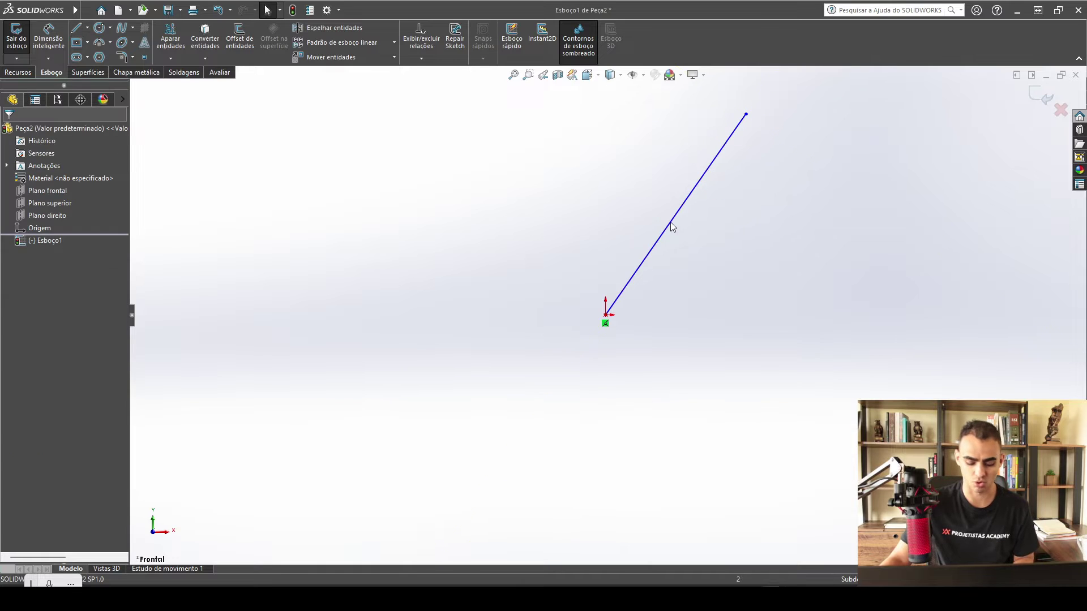
Step: Sketch a vertical line about 116 mm long up from the origin, continued by a horizontal line to the left from its upper end
{"action": "key", "text": "l"}
{"action": "left_click", "coordinate": [606, 315]}
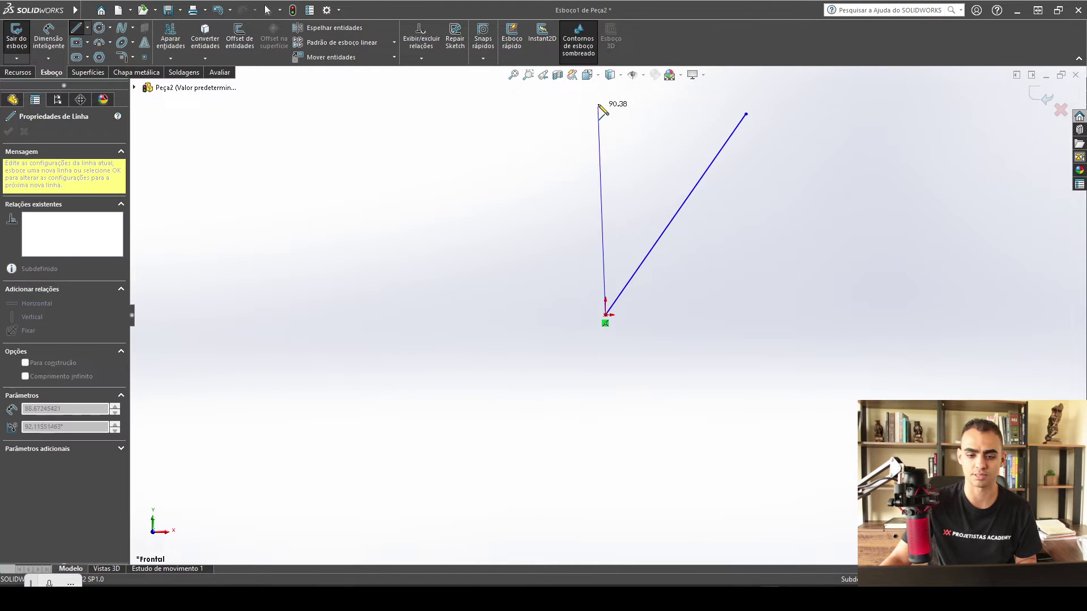
{"action": "scroll", "coordinate": [608, 108], "scroll_direction": "up", "scroll_amount": 1}
{"action": "scroll", "coordinate": [619, 168], "scroll_direction": "down", "scroll_amount": 1}
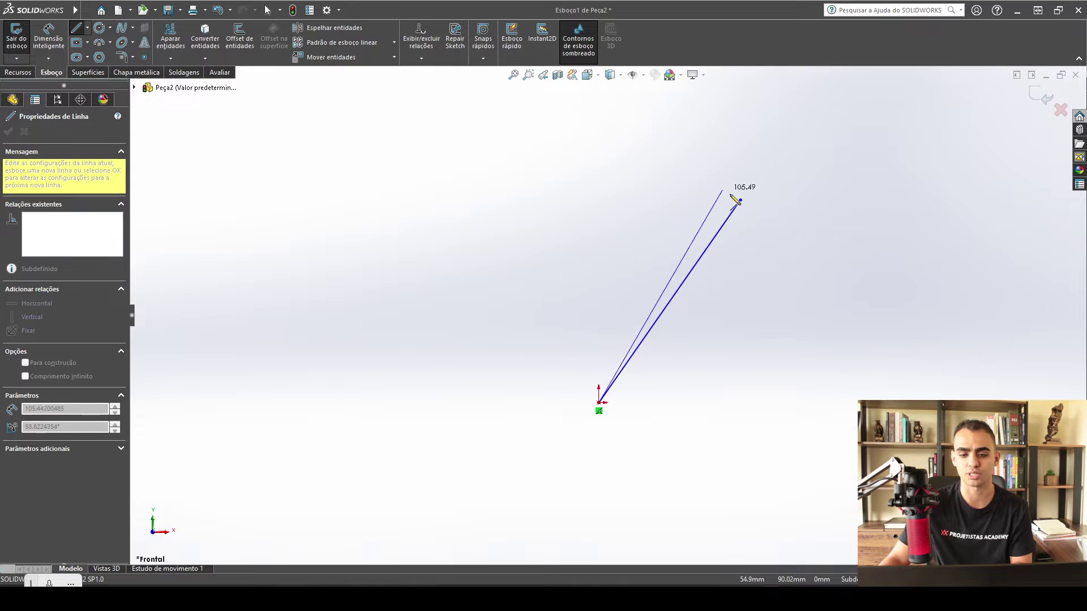
{"action": "left_click", "coordinate": [599, 132]}
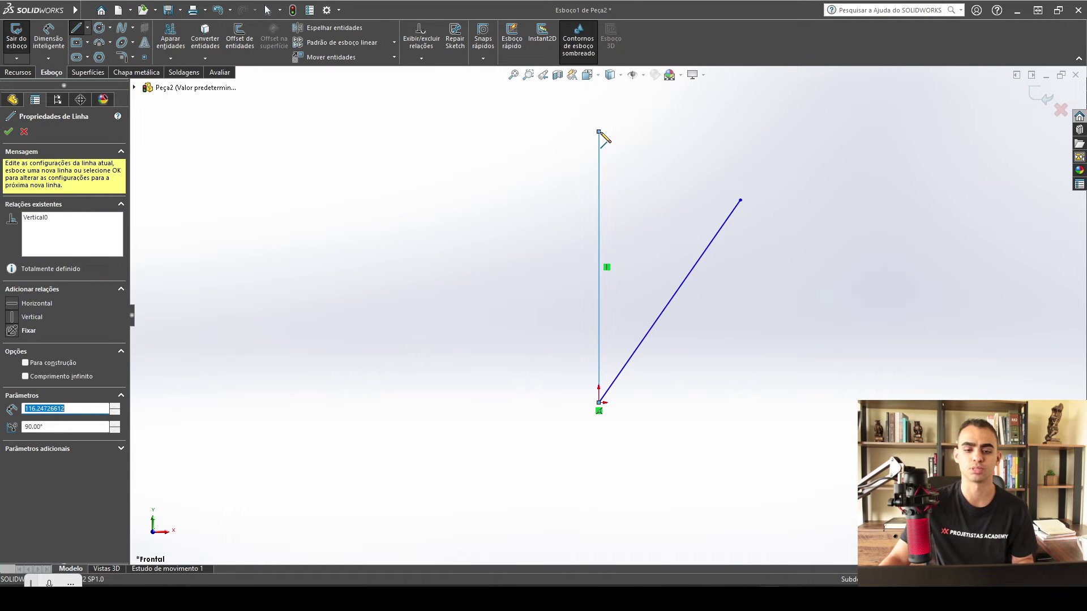
{"action": "left_click", "coordinate": [231, 131]}
{"action": "key", "text": "Escape"}
{"action": "key", "text": "Escape"}
Step: Move the corner joining the vertical and horizontal lines up to about 118 mm above the origin
{"action": "scroll", "coordinate": [503, 252], "scroll_direction": "up", "scroll_amount": 2}
{"action": "scroll", "coordinate": [504, 249], "scroll_direction": "down", "scroll_amount": 2}
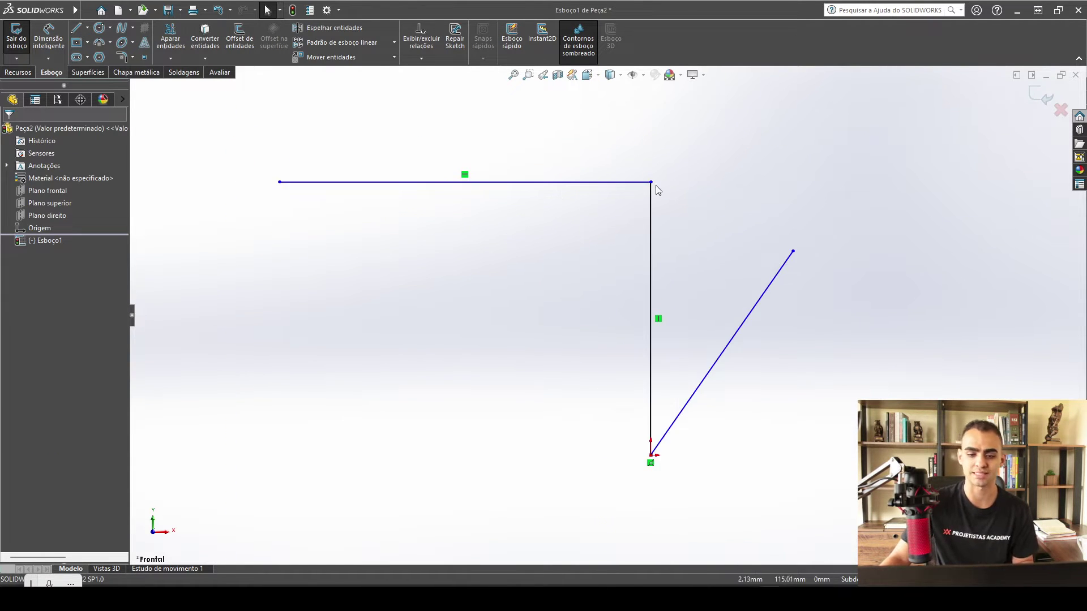
{"action": "left_click_drag", "start_coordinate": [652, 183], "coordinate": [652, 179]}
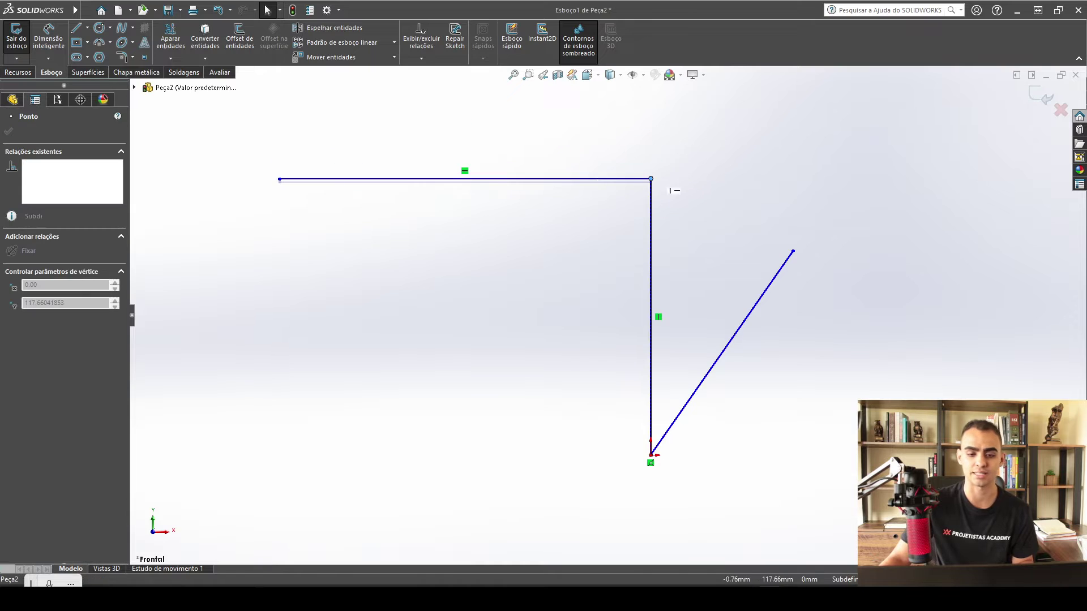
{"action": "left_click", "coordinate": [792, 153]}
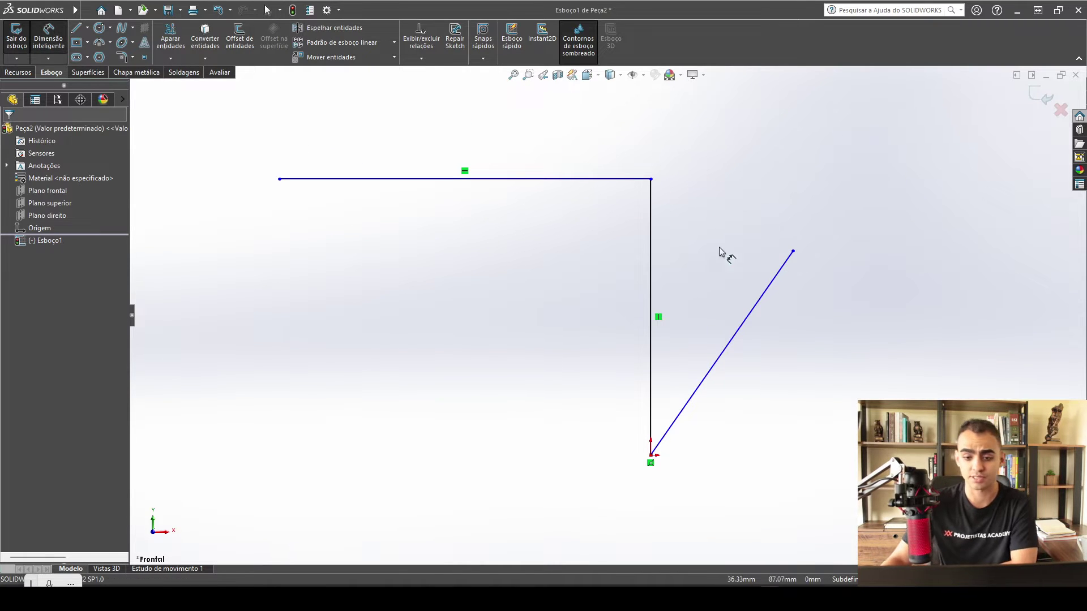
Step: Dimension the angle between the vertical line and the inclined line, accepting the proposed value
{"action": "left_click", "coordinate": [651, 231]}
{"action": "left_click", "coordinate": [773, 281]}
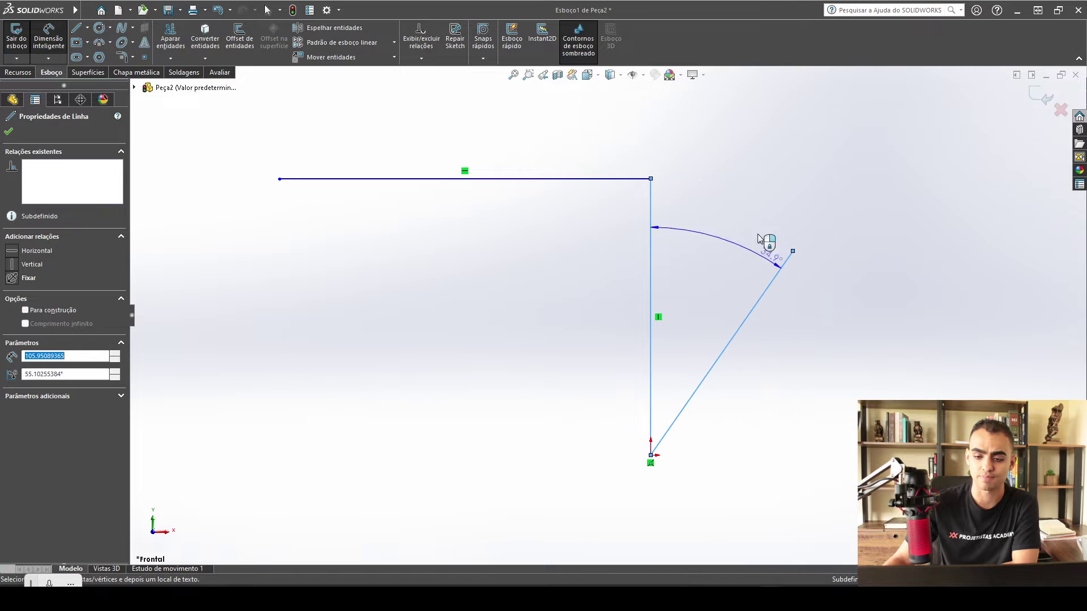
{"action": "left_click", "coordinate": [760, 161]}
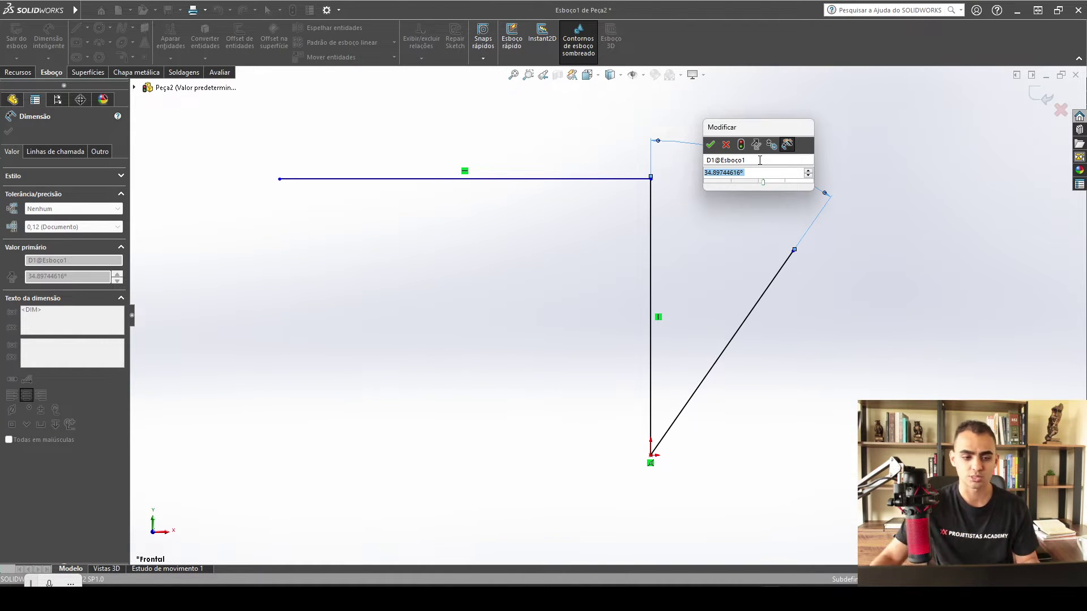
{"action": "key", "text": "Return"}
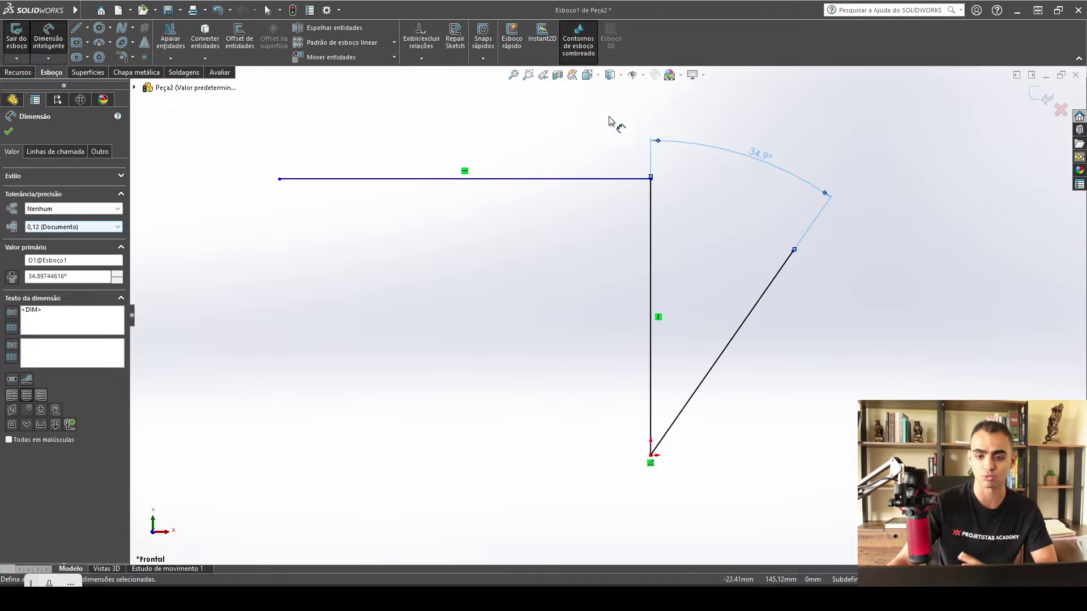
Step: Delete the angle dimension between the vertical and inclined lines
{"action": "left_click", "coordinate": [849, 213]}
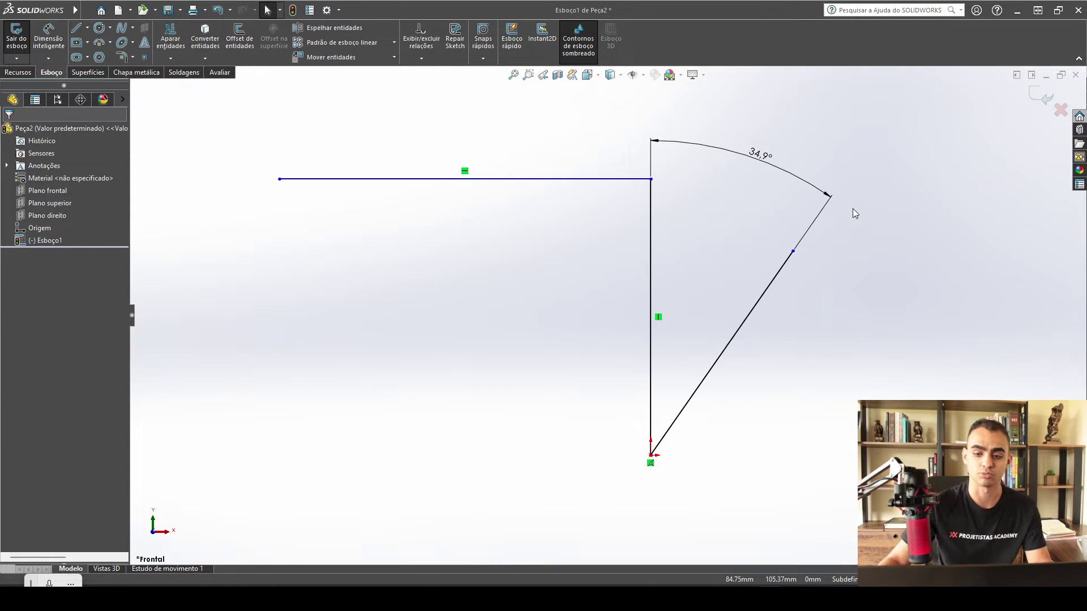
{"action": "left_click_drag", "start_coordinate": [882, 216], "coordinate": [757, 148]}
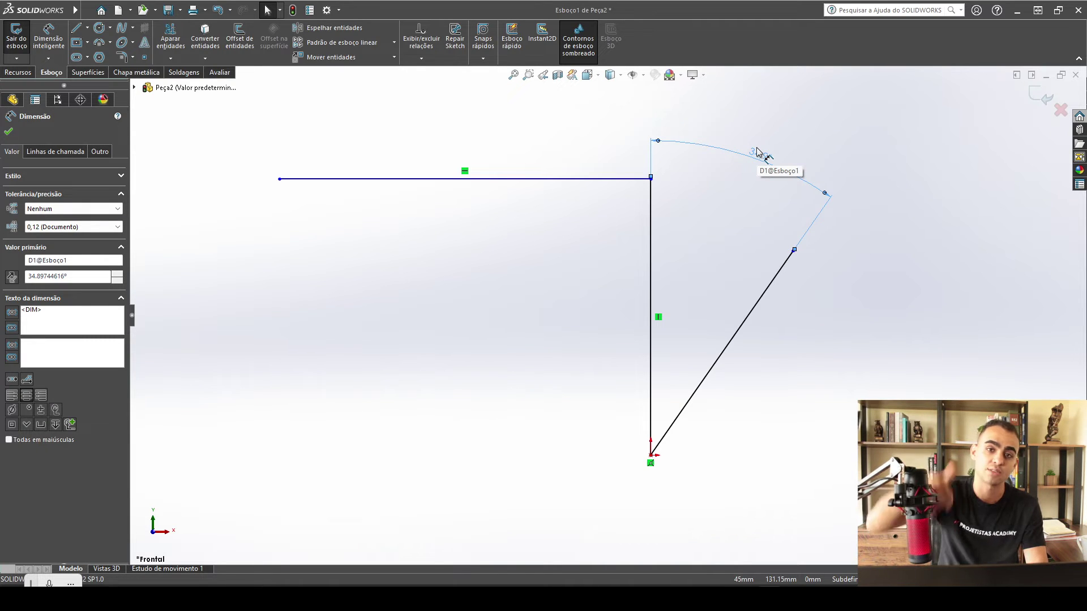
{"action": "key", "text": "Delete"}
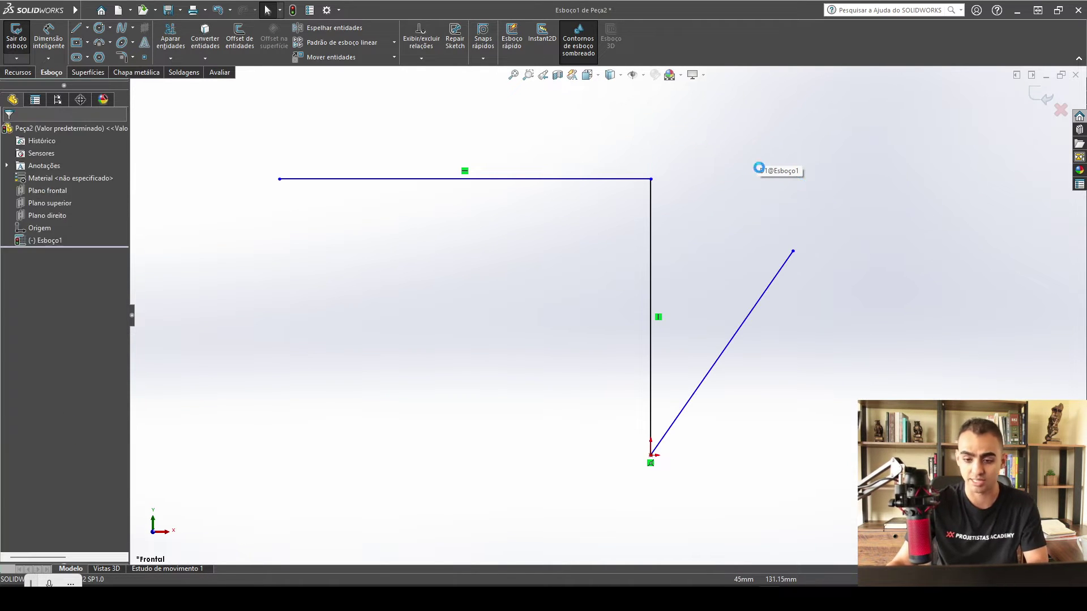
Step: Stretch the inclined line by moving its free end to about X 86 mm, Y 128 mm
{"action": "left_click", "coordinate": [794, 253]}
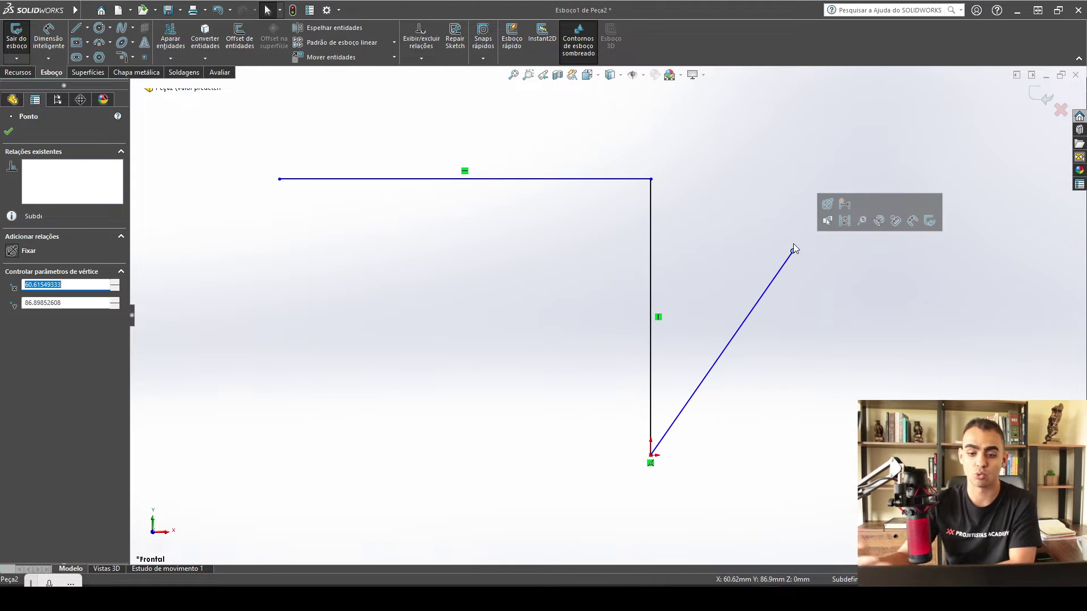
{"action": "left_click", "coordinate": [827, 263]}
{"action": "left_click_drag", "start_coordinate": [793, 251], "coordinate": [852, 156]}
{"action": "scroll", "coordinate": [711, 257], "scroll_direction": "up", "scroll_amount": 3}
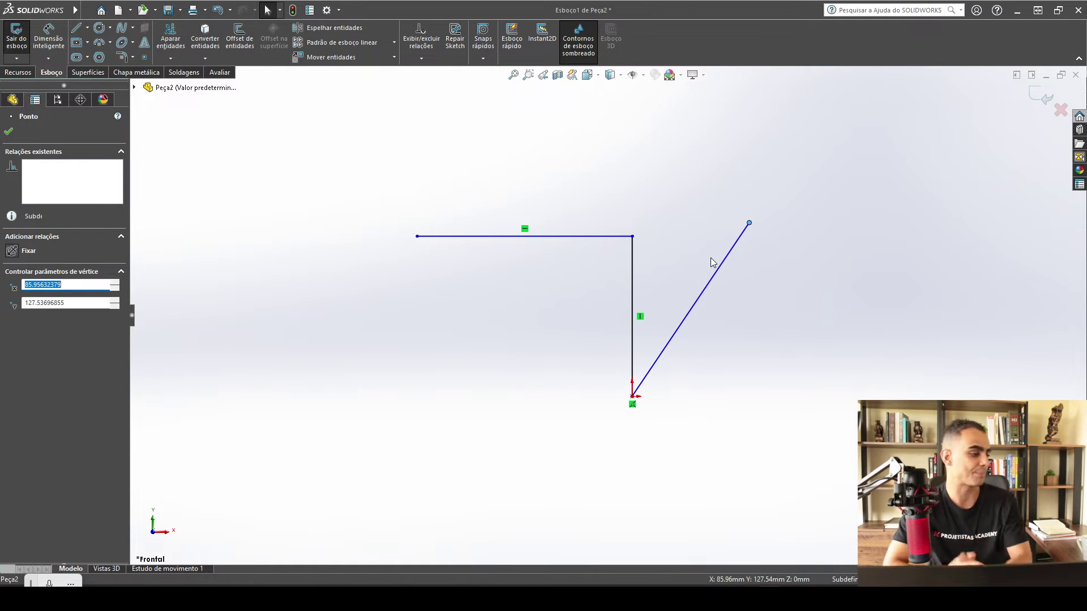
{"action": "scroll", "coordinate": [675, 236], "scroll_direction": "up", "scroll_amount": 1}
{"action": "scroll", "coordinate": [645, 229], "scroll_direction": "down", "scroll_amount": 1}
{"action": "left_click", "coordinate": [773, 336]}
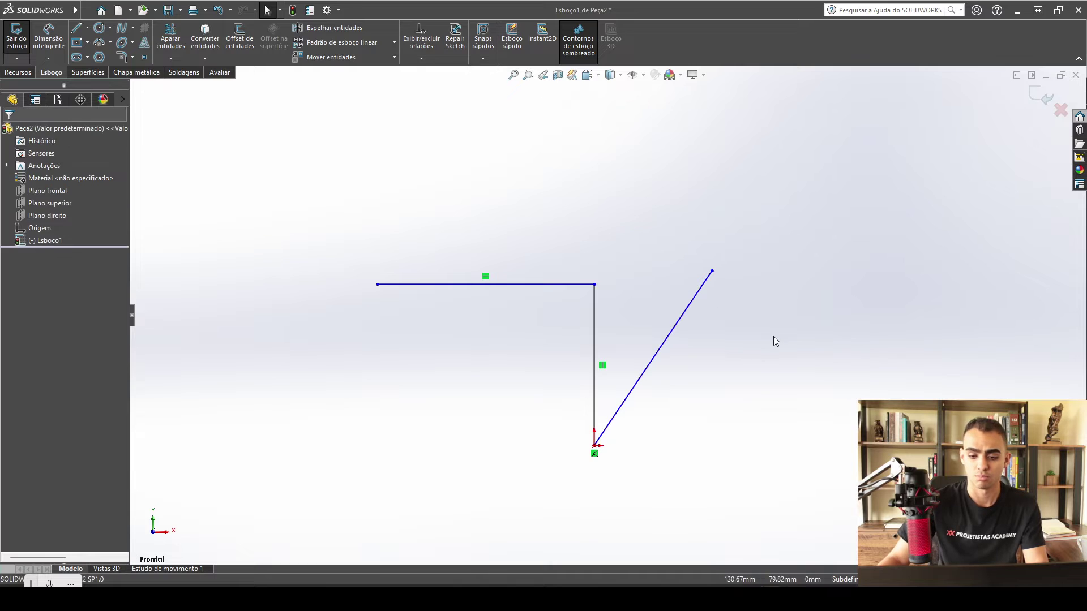
Step: Delete all three lines from the sketch
{"action": "scroll", "coordinate": [553, 365], "scroll_direction": "down", "scroll_amount": 1}
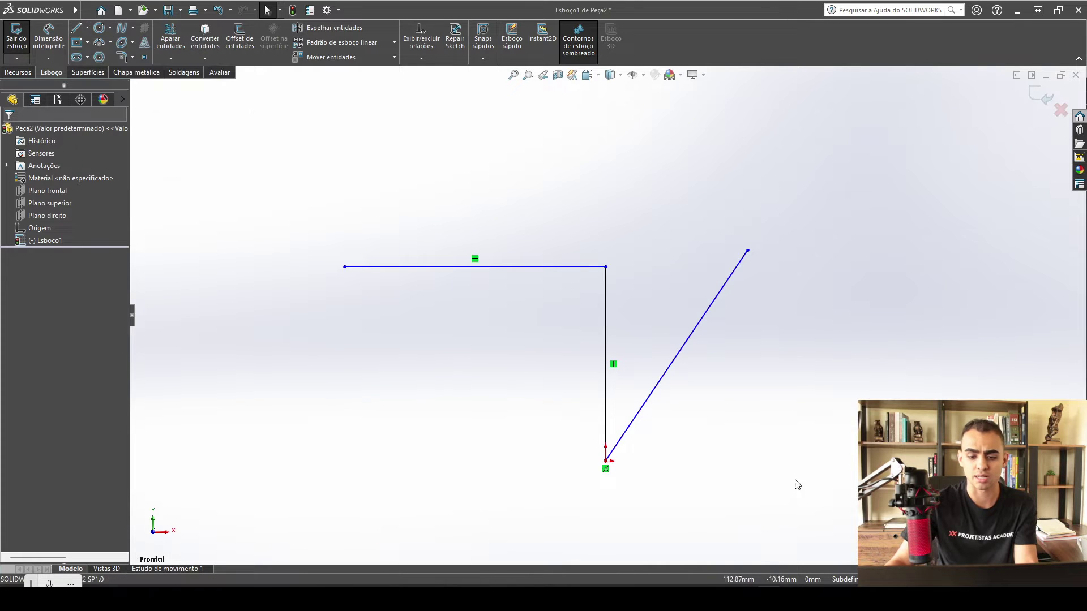
{"action": "left_click_drag", "start_coordinate": [797, 485], "coordinate": [324, 212]}
{"action": "key", "text": "Delete"}
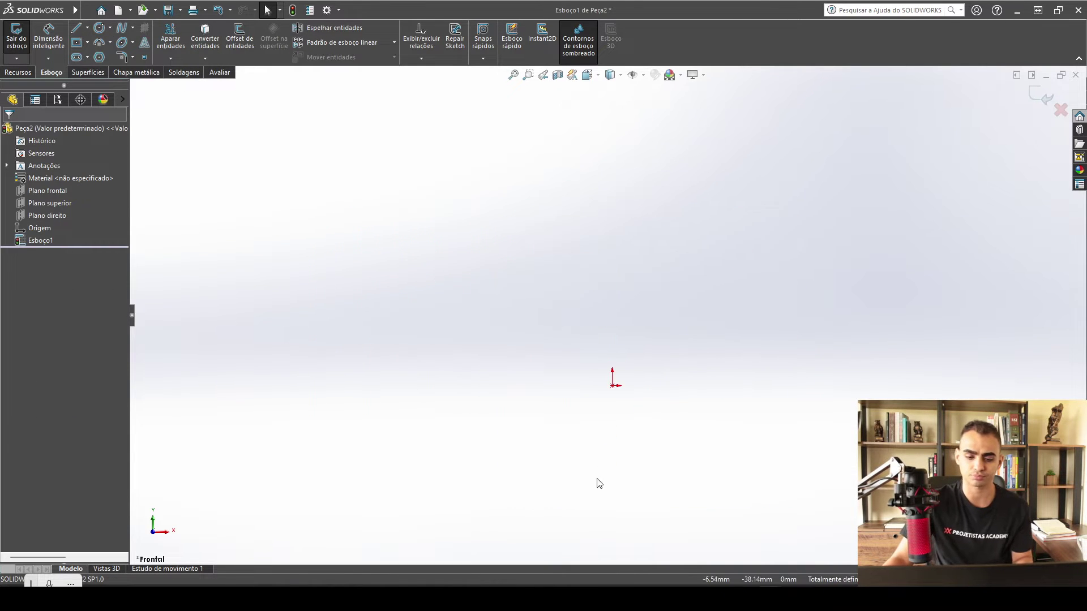
Step: Sketch a center rectangle about 132 mm wide and 87 mm high, centred on the origin
{"action": "key", "text": "f"}
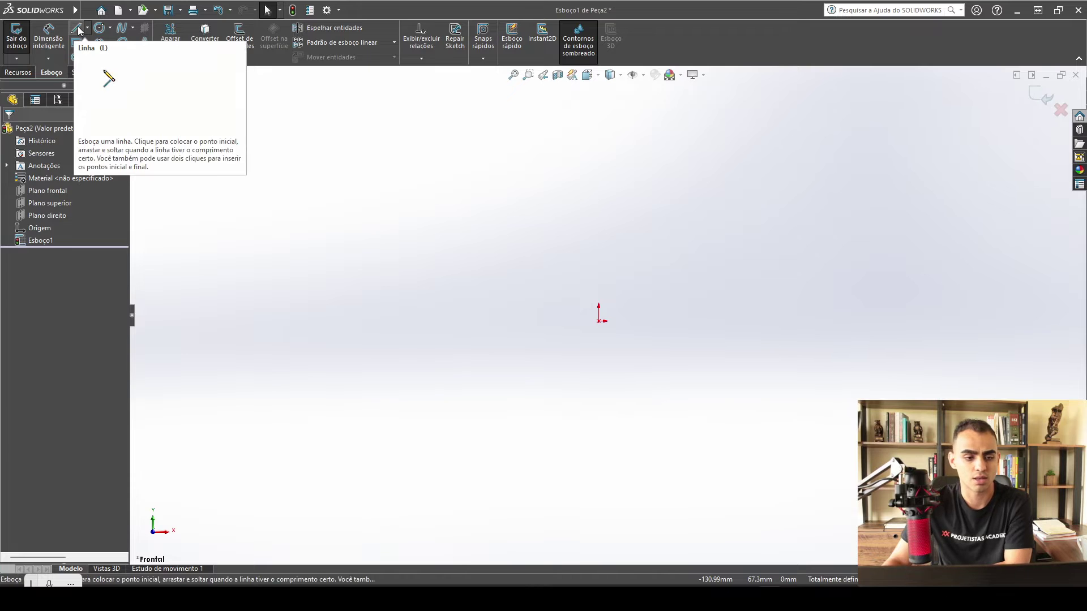
{"action": "left_click", "coordinate": [79, 43]}
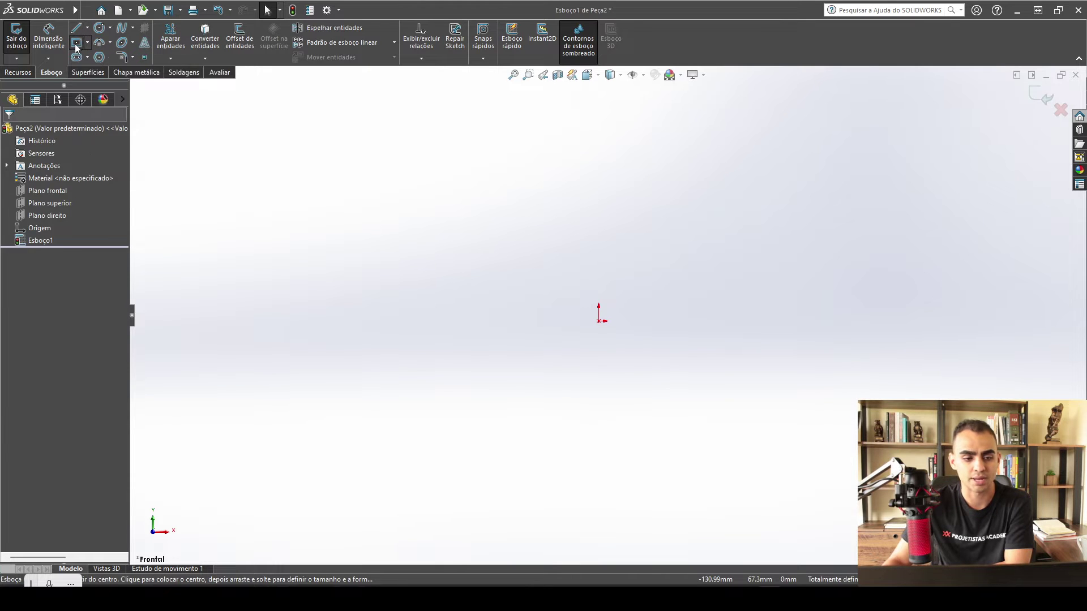
{"action": "left_click", "coordinate": [599, 322]}
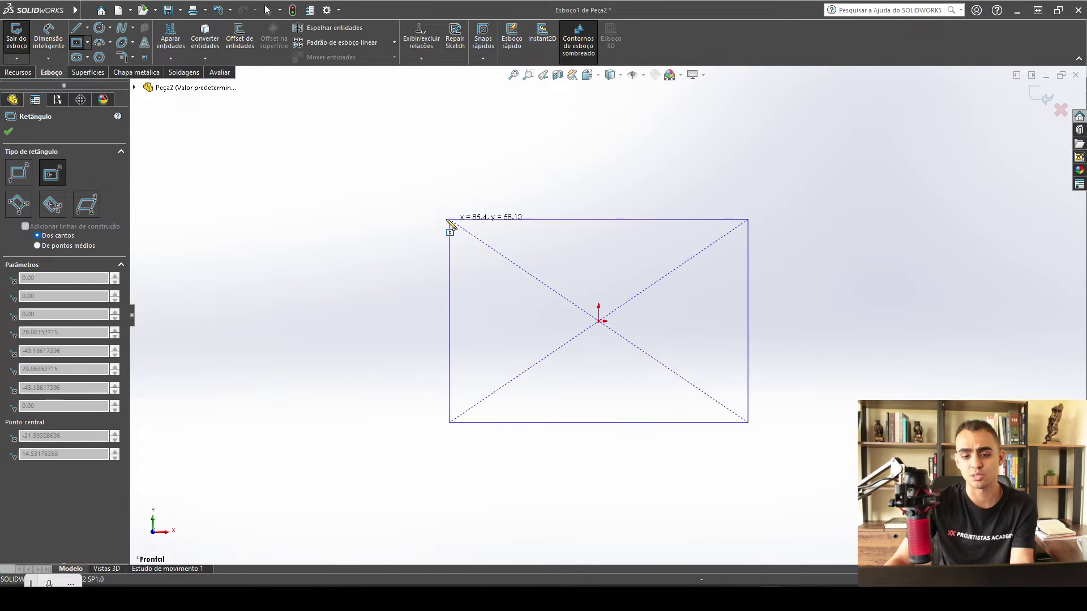
{"action": "left_click", "coordinate": [368, 169]}
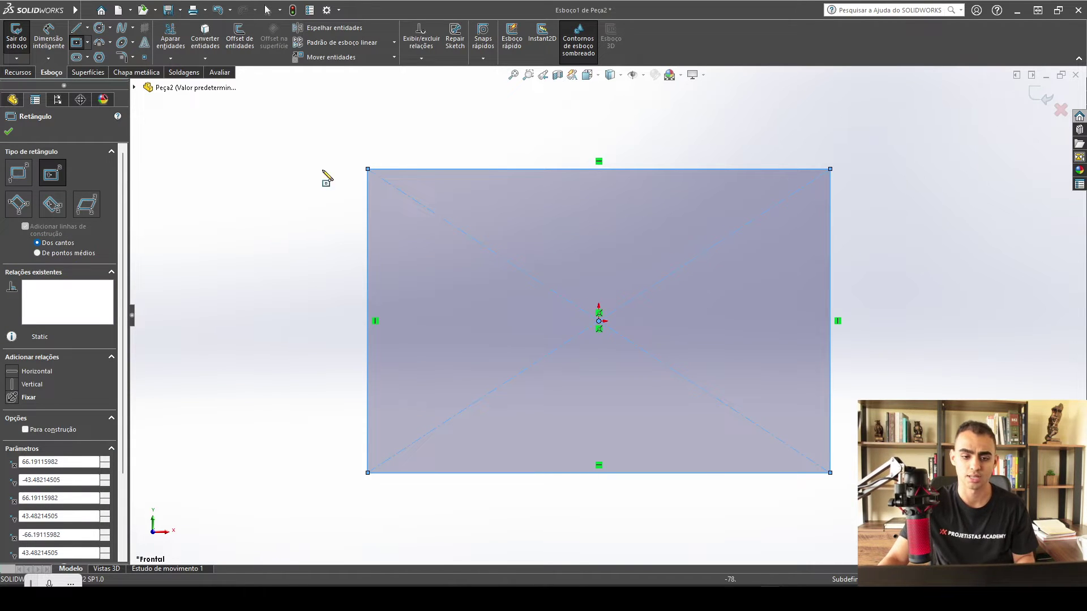
{"action": "key", "text": "Escape"}
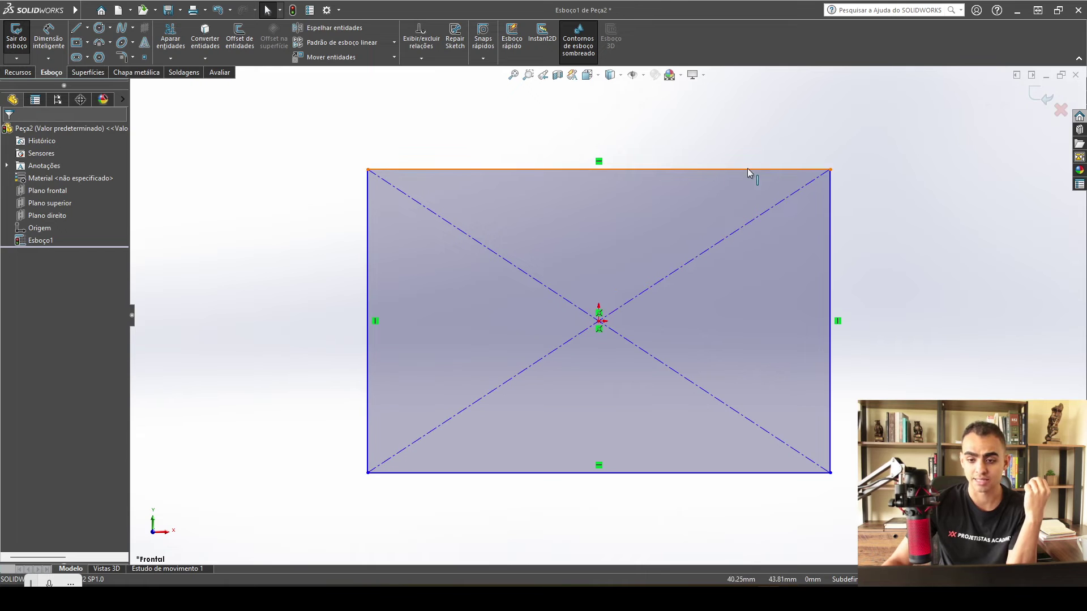
Step: Sketch a small circle to the left of the rectangle, with its centre level with the rectangle's top edge
{"action": "left_click", "coordinate": [18, 72]}
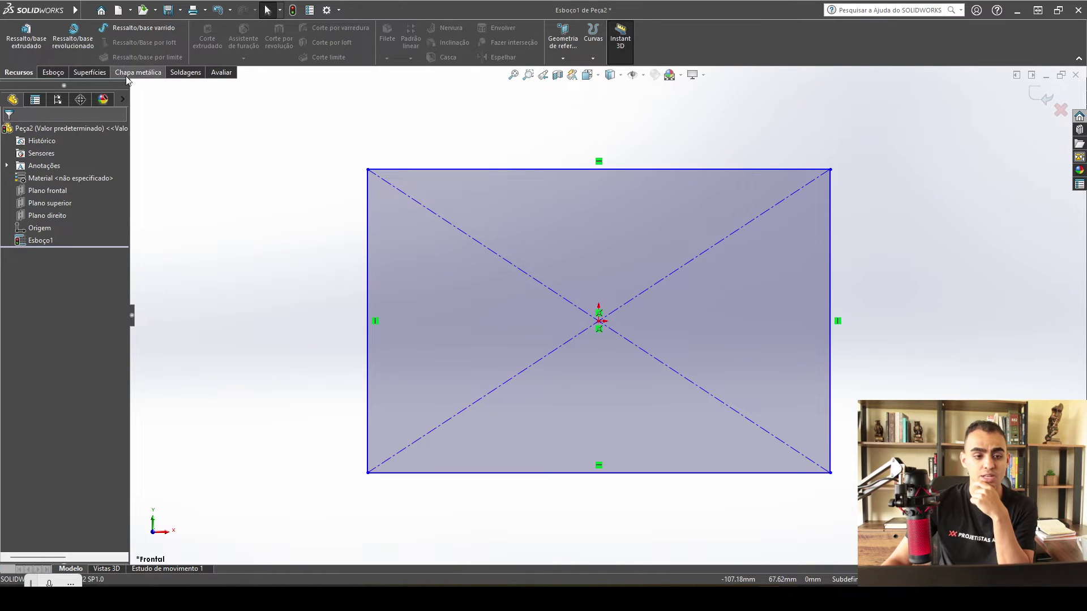
{"action": "left_click", "coordinate": [53, 73]}
{"action": "left_click", "coordinate": [103, 30]}
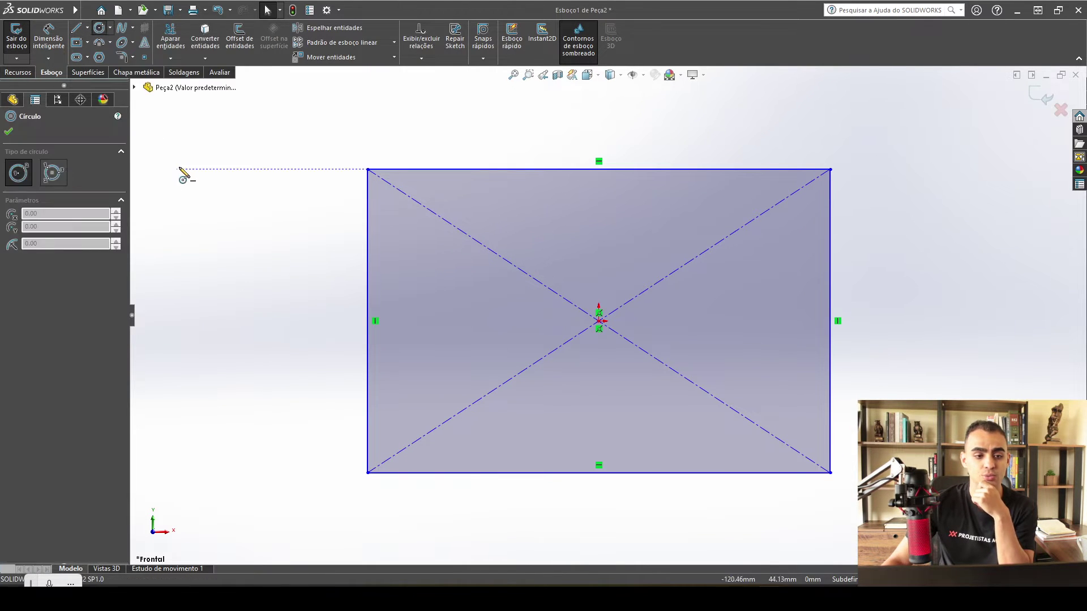
{"action": "left_click", "coordinate": [185, 169]}
{"action": "left_click", "coordinate": [199, 183]}
{"action": "key", "text": "Escape"}
Step: Sketch an open S-shaped spline through four points below the circle, to the left of the rectangle
{"action": "left_click", "coordinate": [124, 29]}
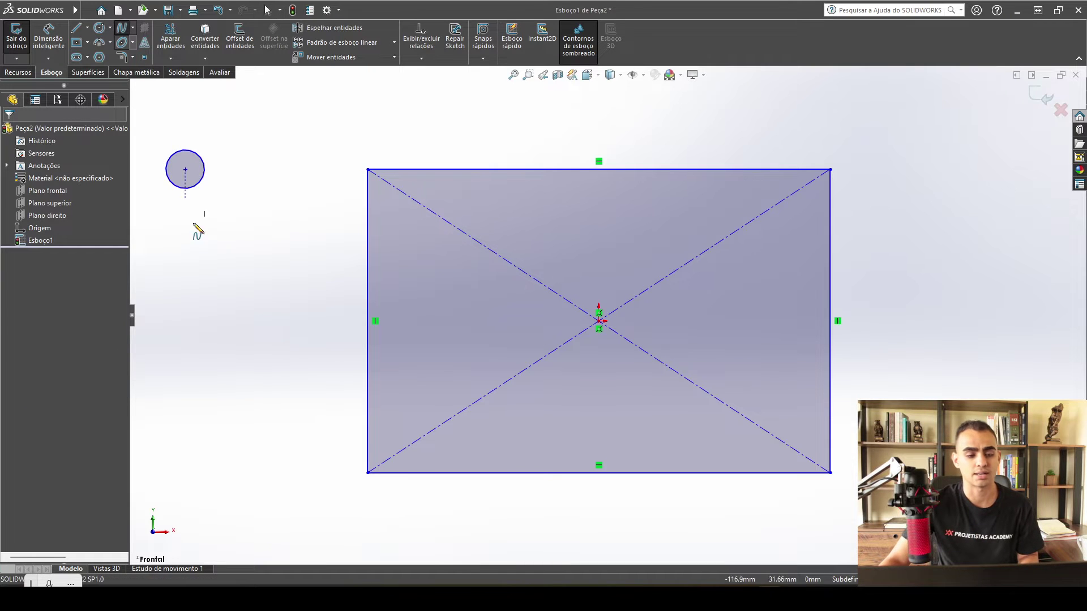
{"action": "left_click", "coordinate": [222, 233]}
{"action": "left_click", "coordinate": [180, 349]}
{"action": "left_click", "coordinate": [221, 384]}
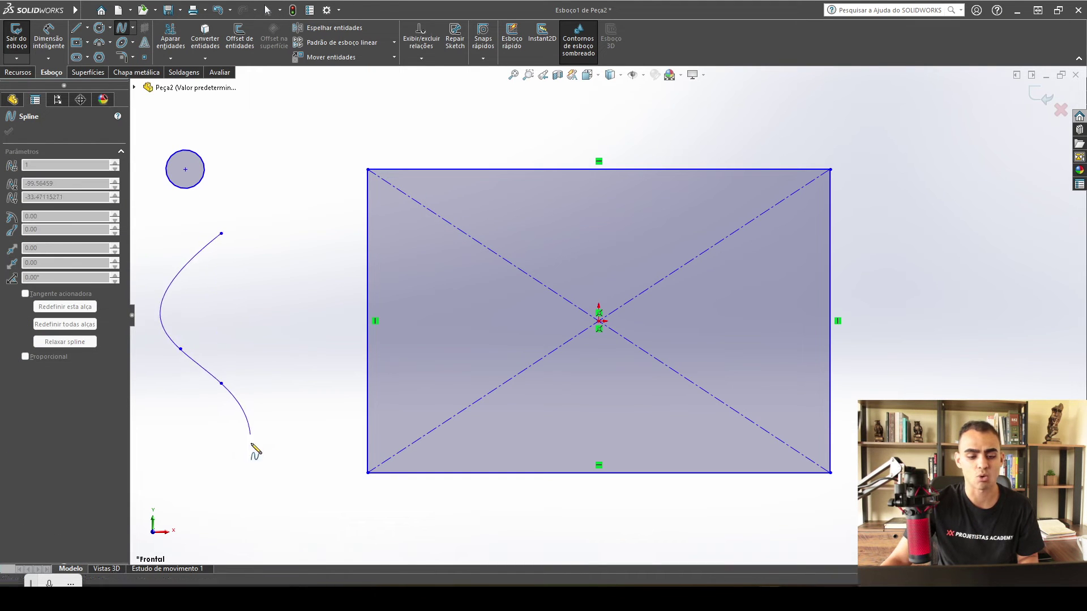
{"action": "left_click", "coordinate": [251, 478]}
{"action": "key", "text": "Escape"}
{"action": "scroll", "coordinate": [195, 178], "scroll_direction": "up", "scroll_amount": 1}
{"action": "scroll", "coordinate": [195, 180], "scroll_direction": "up", "scroll_amount": 1}
{"action": "scroll", "coordinate": [194, 249], "scroll_direction": "down", "scroll_amount": 1}
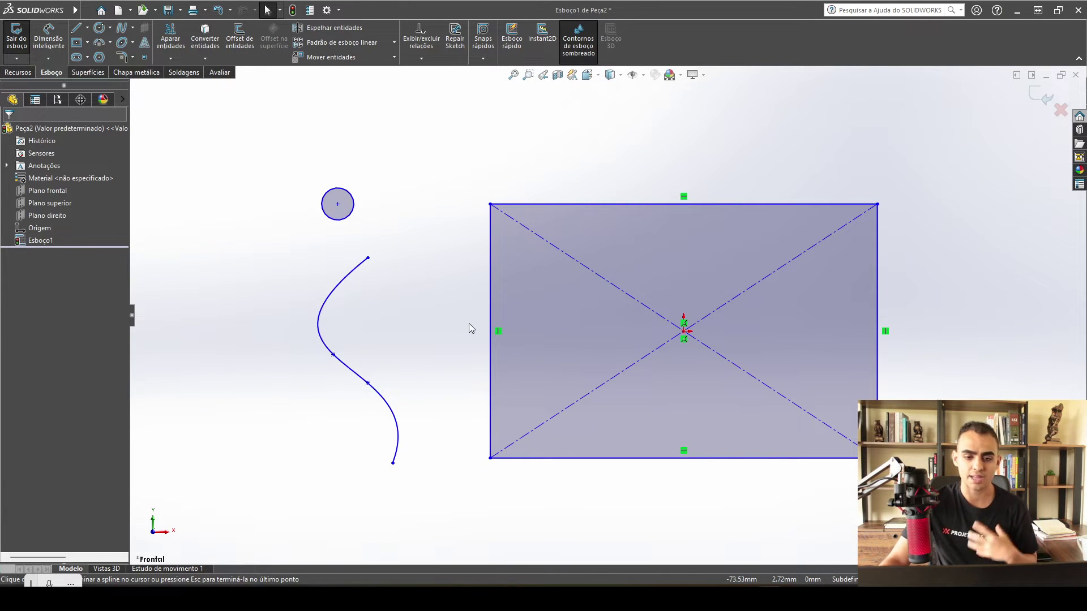
{"action": "scroll", "coordinate": [738, 459], "scroll_direction": "down", "scroll_amount": 2}
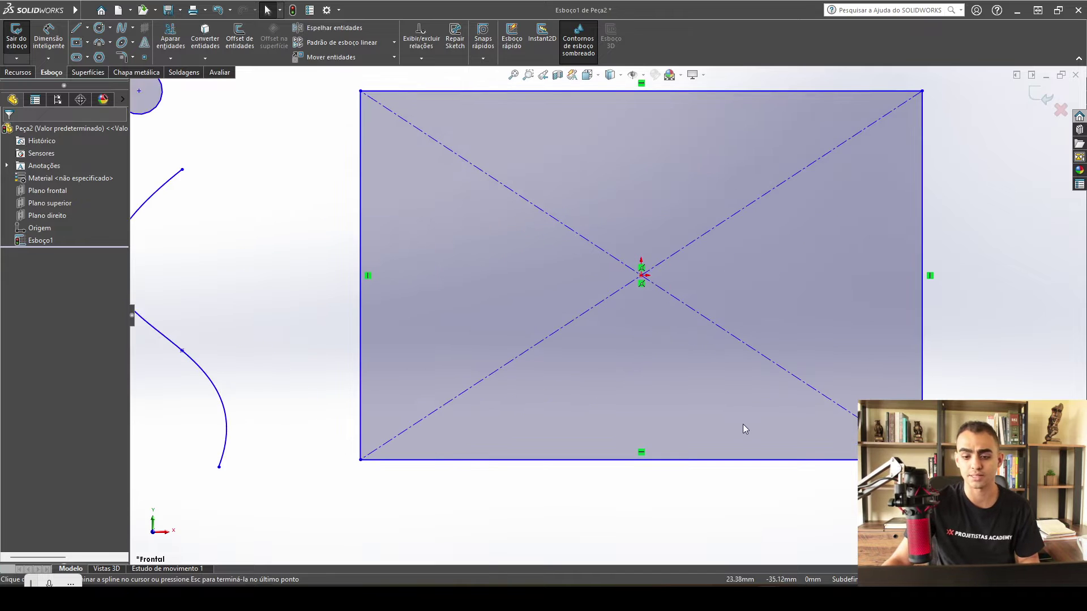
{"action": "scroll", "coordinate": [716, 307], "scroll_direction": "up", "scroll_amount": 1}
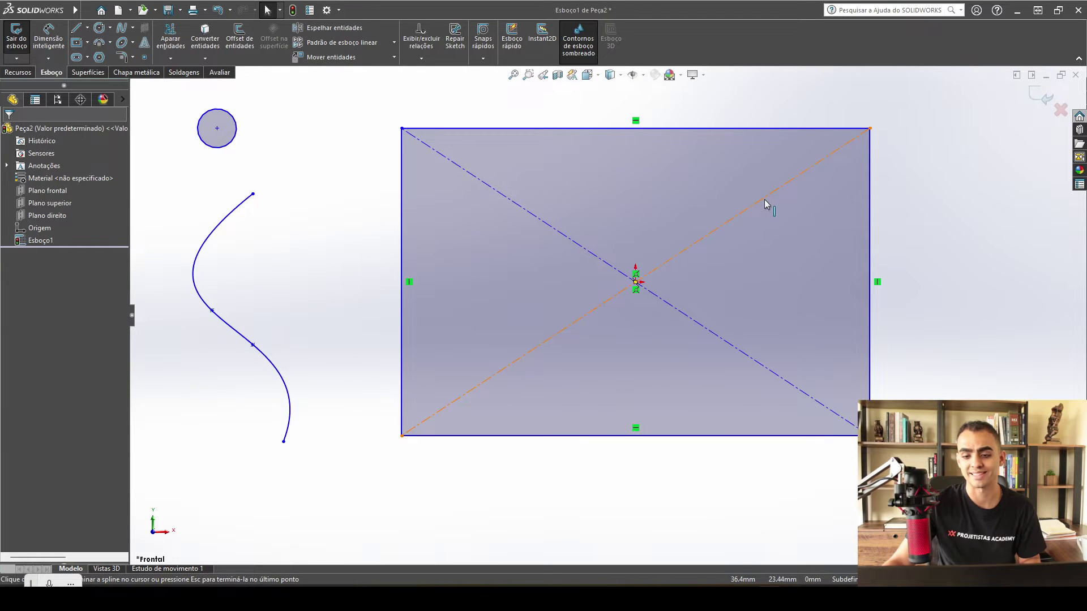
Step: Sketch two connected construction lines forming an open V to the upper right of the rectangle
{"action": "key", "text": "f"}
{"action": "key", "text": "l"}
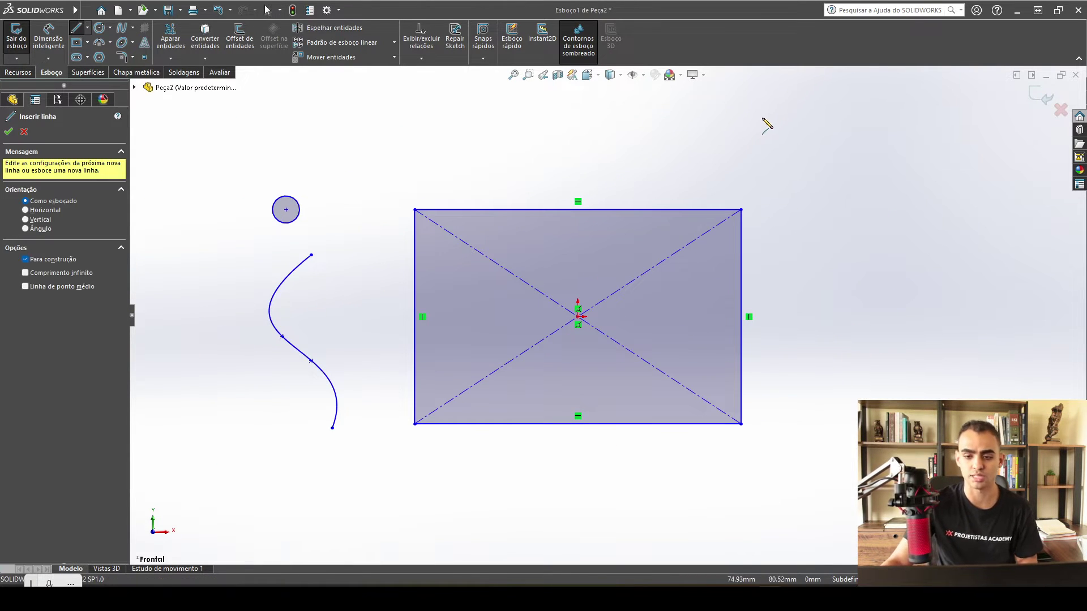
{"action": "left_click", "coordinate": [762, 116]}
{"action": "left_click", "coordinate": [850, 284]}
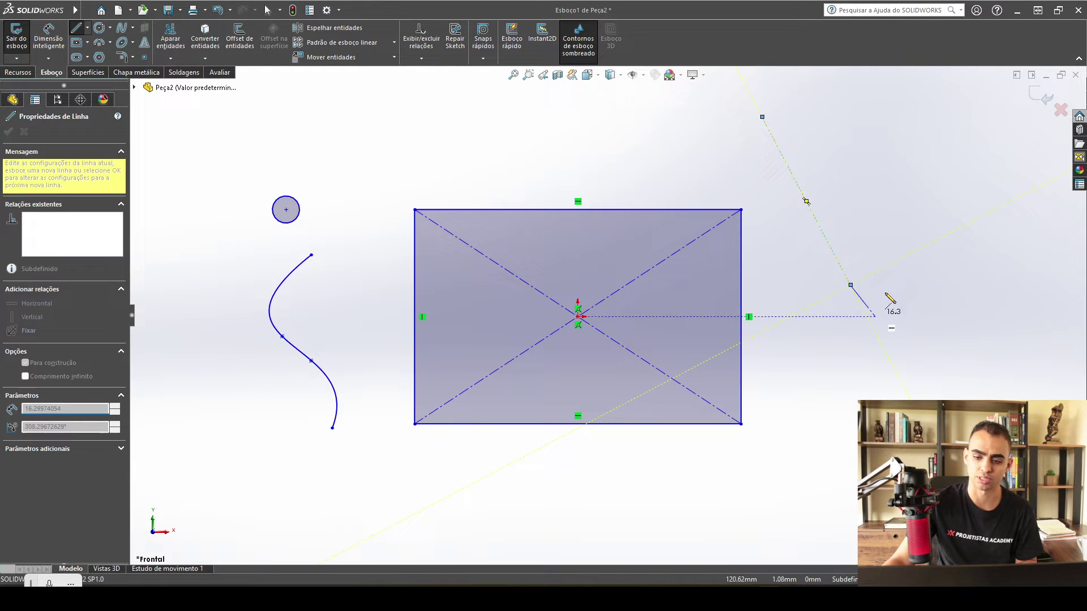
{"action": "left_click", "coordinate": [889, 163]}
{"action": "key", "text": "Escape"}
Step: Reshape the construction V by moving its right free endpoint and its shared vertex close to the rectangle's upper-right corner
{"action": "scroll", "coordinate": [841, 185], "scroll_direction": "down", "scroll_amount": 5}
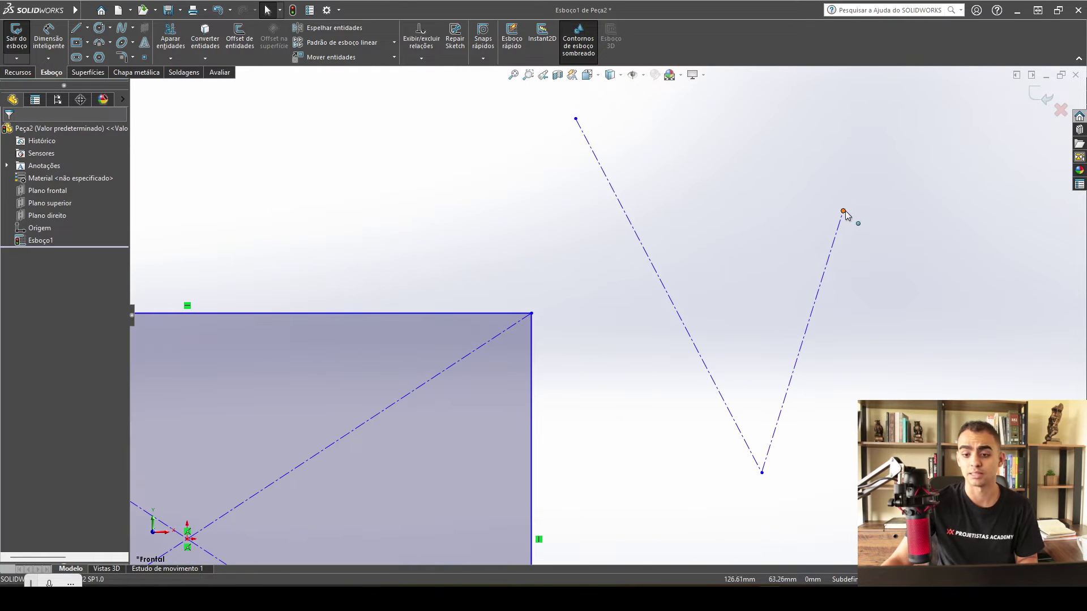
{"action": "left_click_drag", "start_coordinate": [844, 211], "coordinate": [514, 223]}
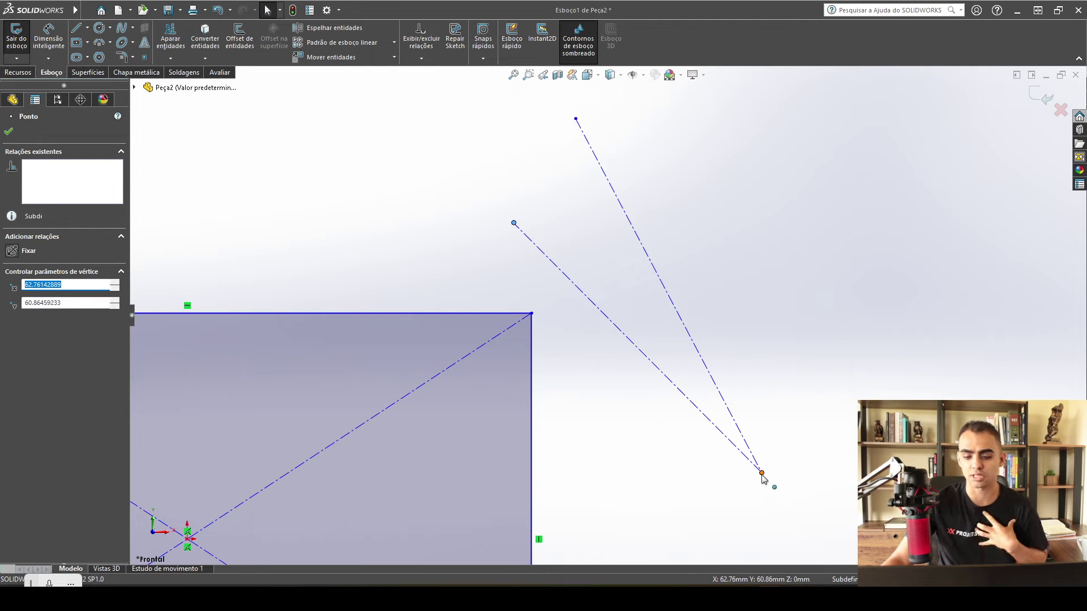
{"action": "left_click_drag", "start_coordinate": [762, 473], "coordinate": [611, 243]}
{"action": "left_click", "coordinate": [629, 274]}
{"action": "scroll", "coordinate": [626, 273], "scroll_direction": "up", "scroll_amount": 1}
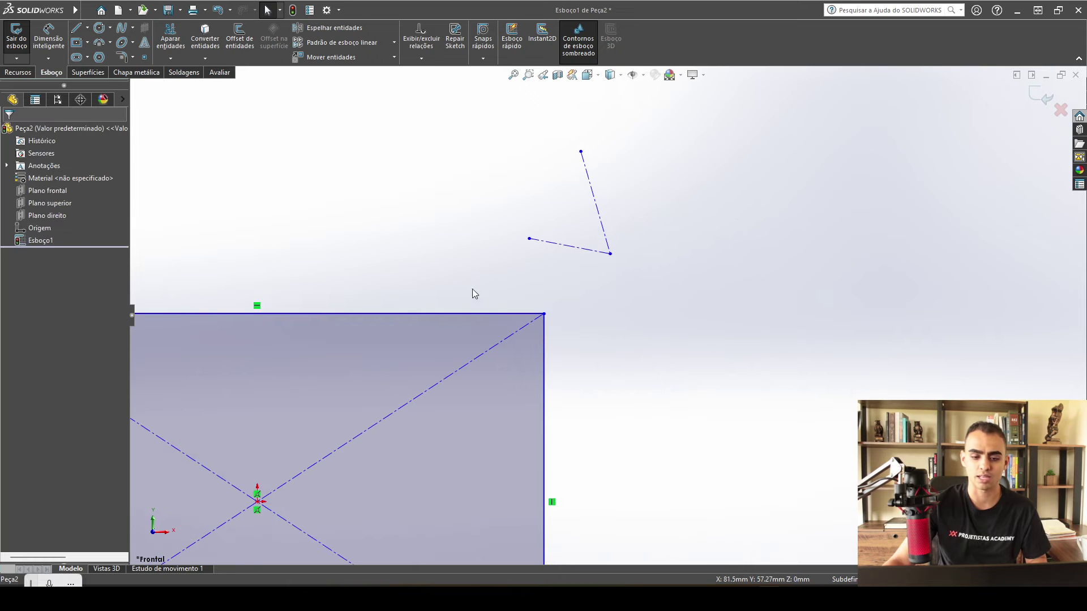
{"action": "scroll", "coordinate": [510, 311], "scroll_direction": "up", "scroll_amount": 3}
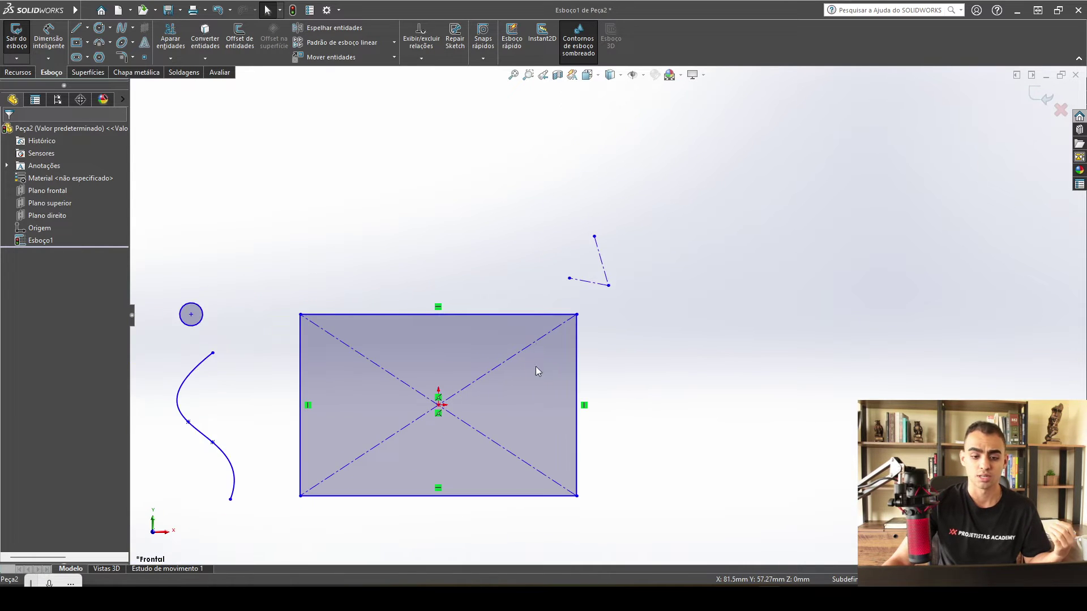
{"action": "scroll", "coordinate": [529, 430], "scroll_direction": "down", "scroll_amount": 3}
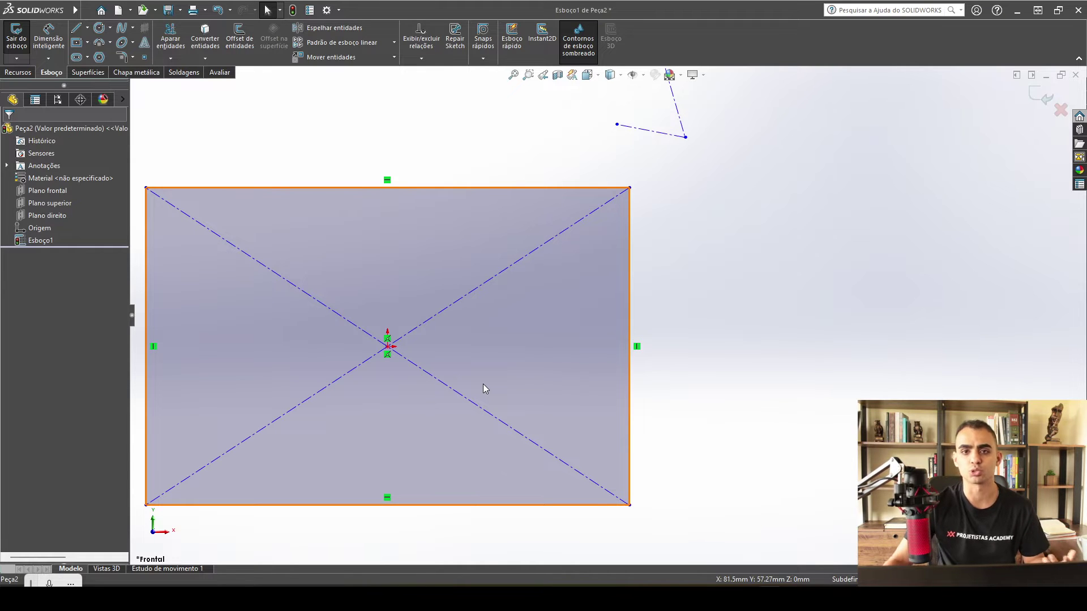
{"action": "scroll", "coordinate": [697, 238], "scroll_direction": "up", "scroll_amount": 2}
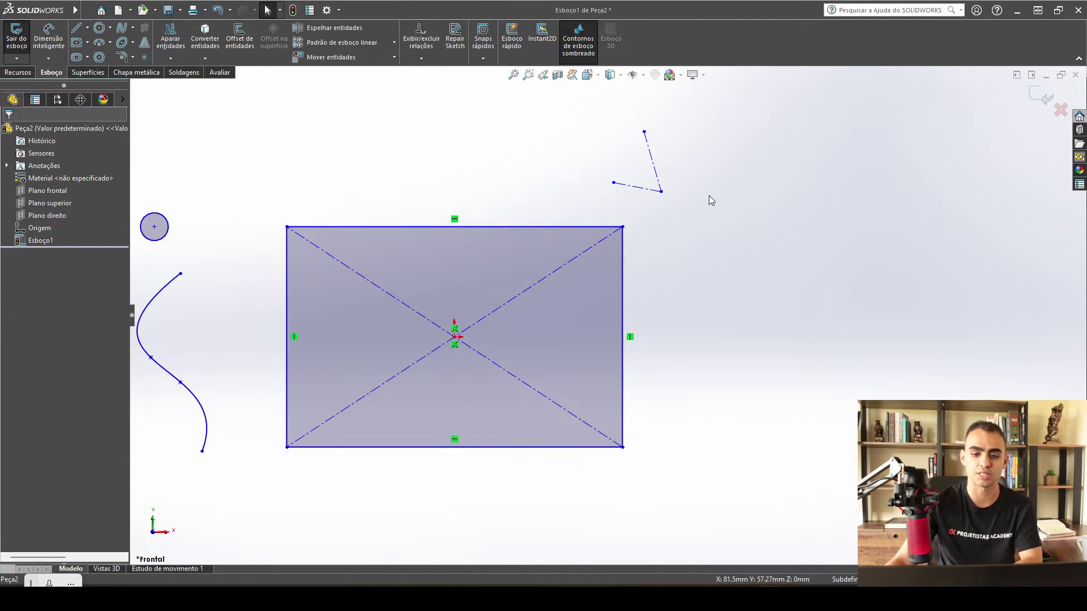
{"action": "scroll", "coordinate": [719, 243], "scroll_direction": "down", "scroll_amount": 2}
{"action": "left_click_drag", "start_coordinate": [728, 272], "coordinate": [506, 79]}
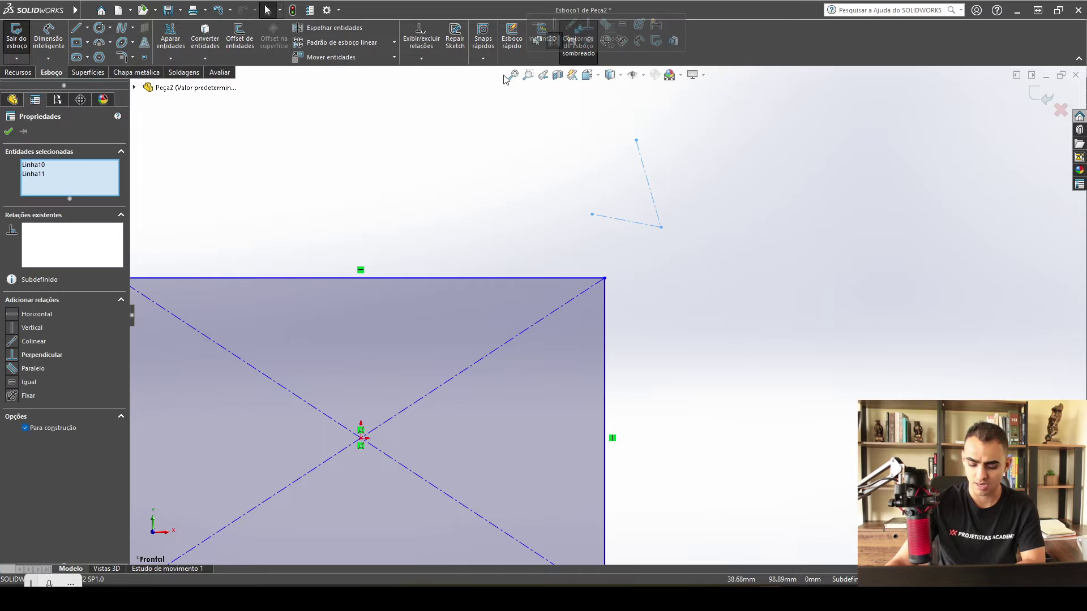
{"action": "scroll", "coordinate": [657, 154], "scroll_direction": "down", "scroll_amount": 1}
{"action": "left_click", "coordinate": [661, 193]}
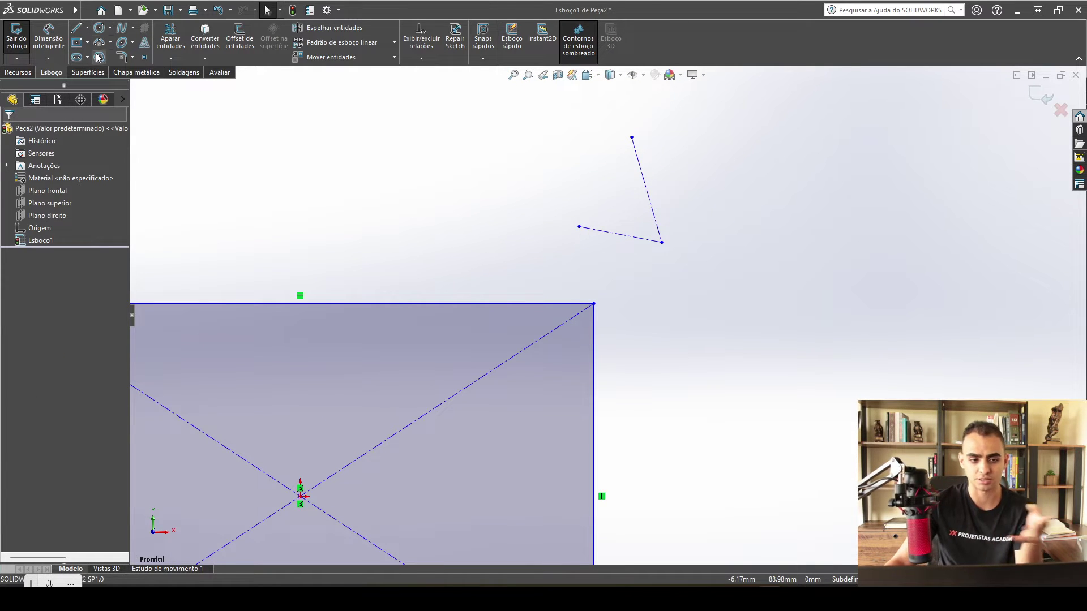
{"action": "left_click_drag", "start_coordinate": [819, 282], "coordinate": [449, 106]}
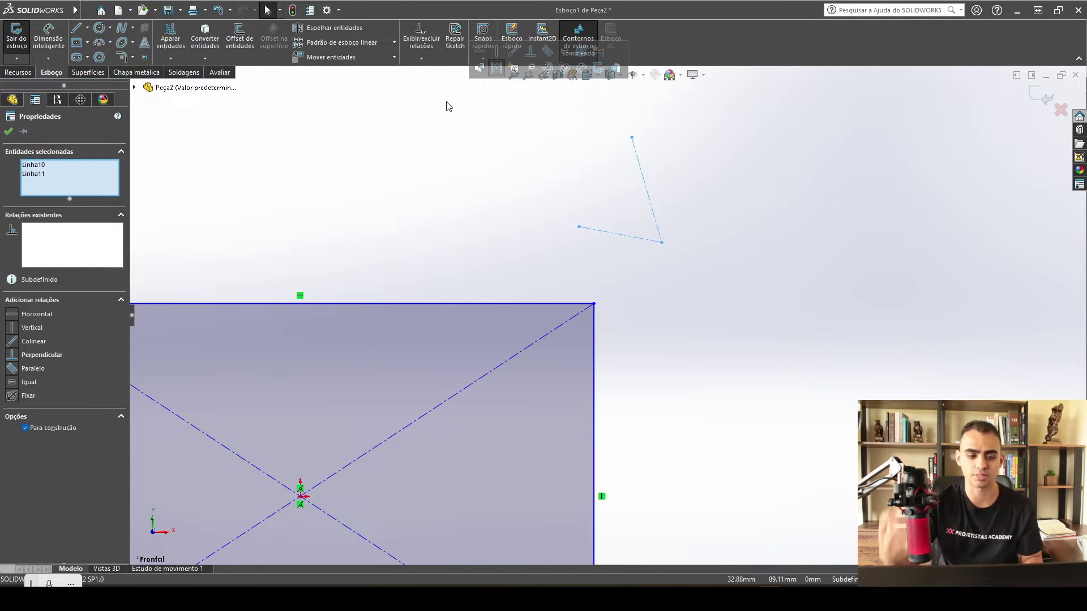
{"action": "left_click", "coordinate": [633, 269]}
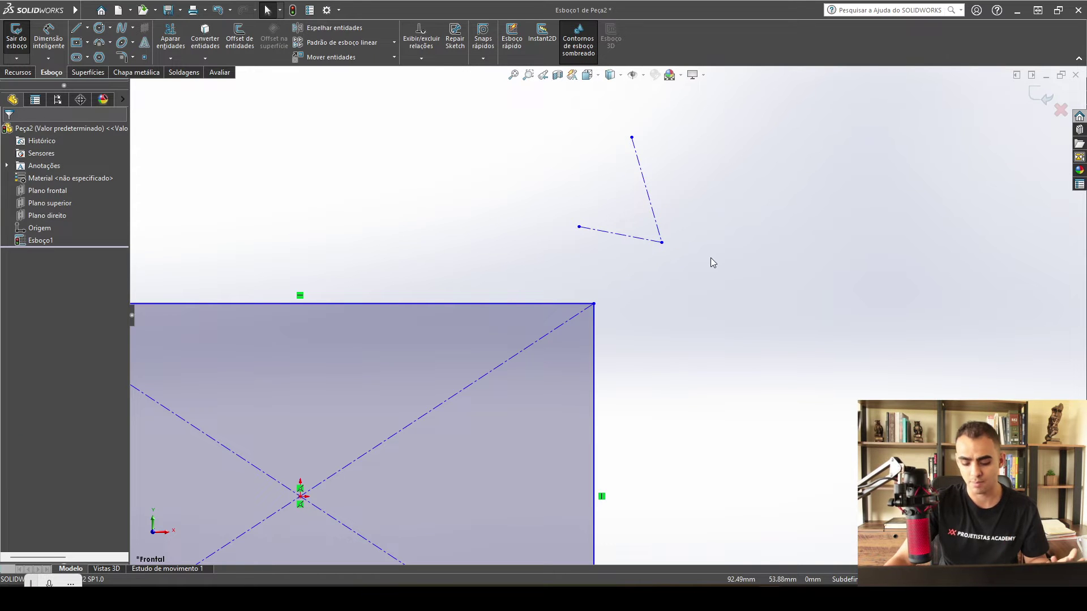
Step: Delete the two construction lines, the circle and the spline, keeping only the center rectangle in the sketch
{"action": "left_click_drag", "start_coordinate": [711, 257], "coordinate": [432, 68]}
{"action": "key", "text": "Delete"}
{"action": "key", "text": "f"}
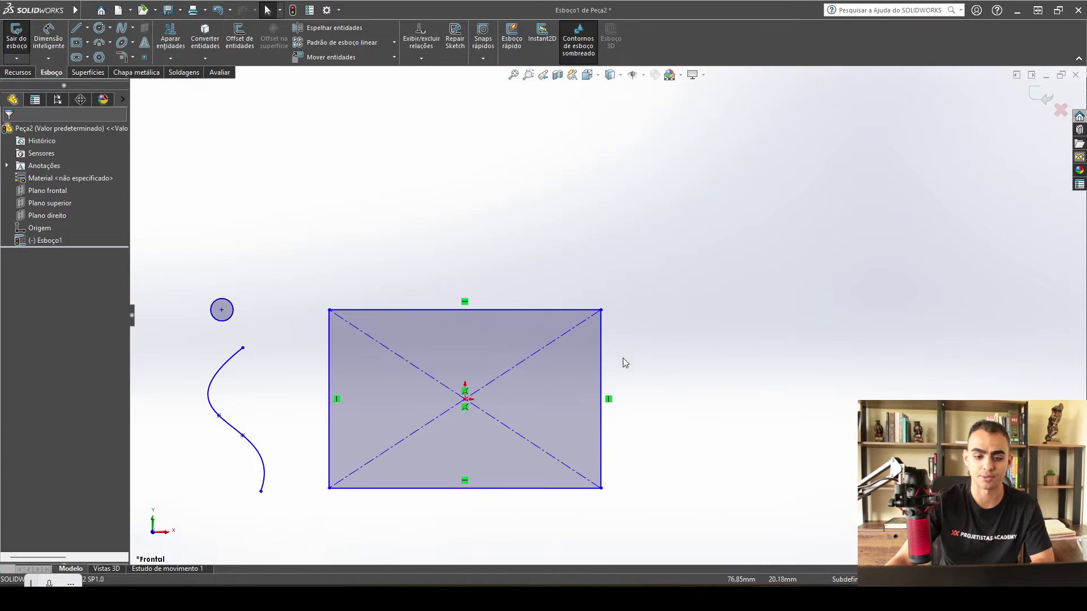
{"action": "left_click_drag", "start_coordinate": [470, 148], "coordinate": [305, 430]}
{"action": "key", "text": "Delete"}
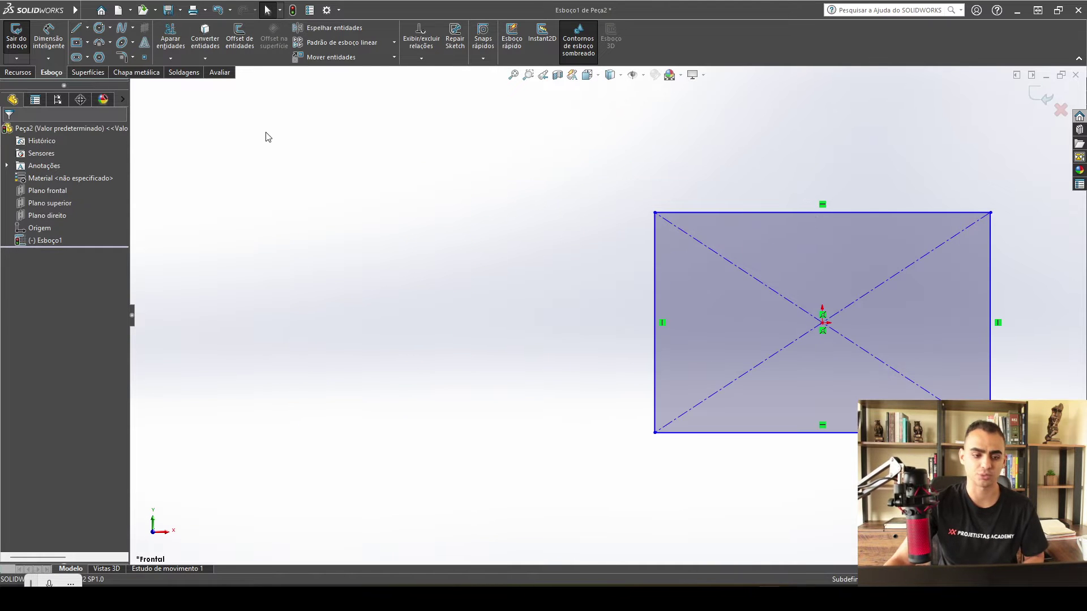
Step: Sketch a chain of six connected solid lines to the upper left of the rectangle, leaving a small gap between its two free endpoints
{"action": "key", "text": "l"}
{"action": "left_click", "coordinate": [321, 136]}
{"action": "left_click", "coordinate": [268, 243]}
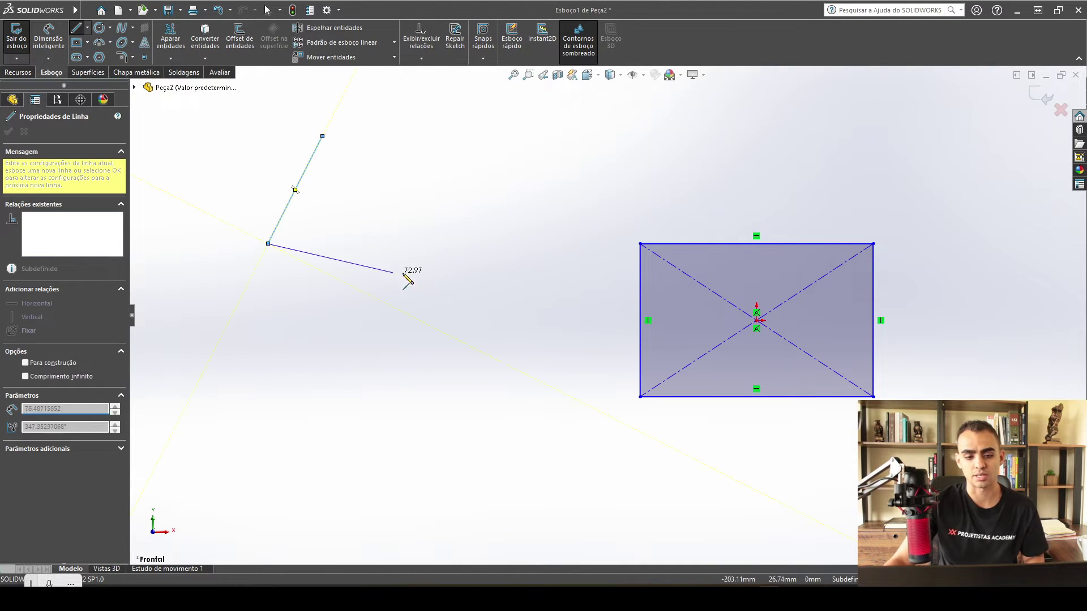
{"action": "left_click", "coordinate": [458, 181]}
{"action": "left_click", "coordinate": [511, 86]}
{"action": "left_click", "coordinate": [652, 157]}
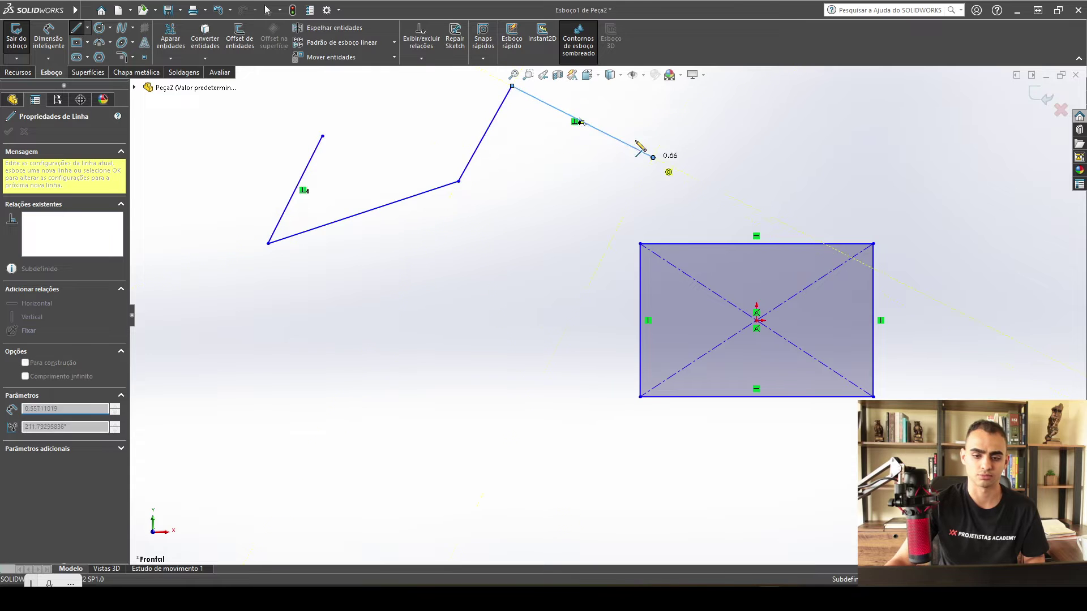
{"action": "scroll", "coordinate": [651, 157], "scroll_direction": "up", "scroll_amount": 2}
{"action": "left_click", "coordinate": [533, 102]}
{"action": "left_click", "coordinate": [410, 200]}
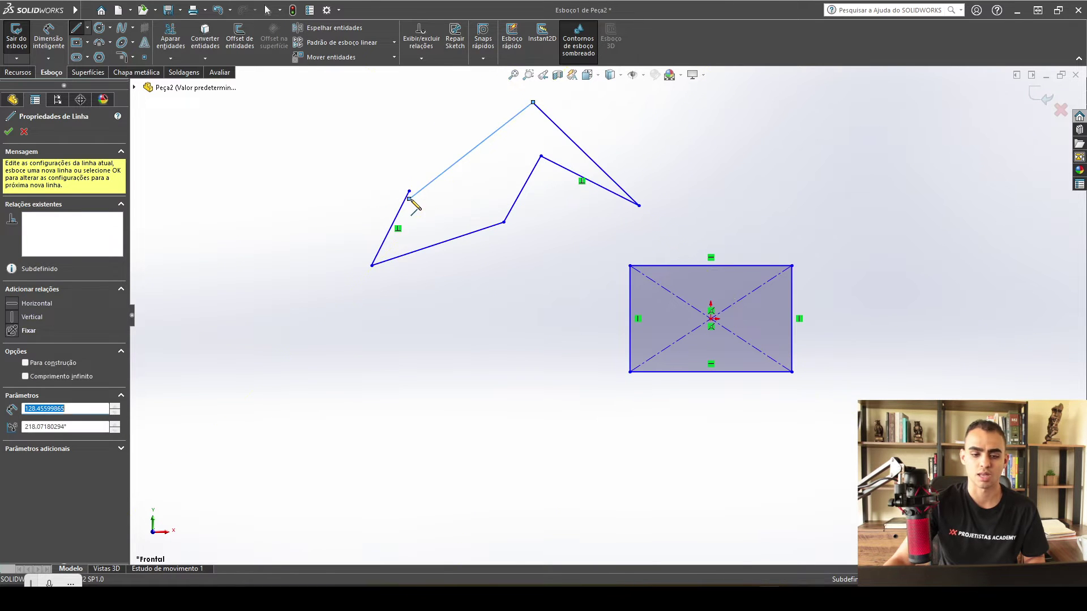
{"action": "key", "text": "Escape"}
Step: Examine the gap between the two free endpoints of the line chain and the unshaded open profile
{"action": "scroll", "coordinate": [432, 237], "scroll_direction": "down", "scroll_amount": 9}
{"action": "scroll", "coordinate": [517, 289], "scroll_direction": "down", "scroll_amount": 3}
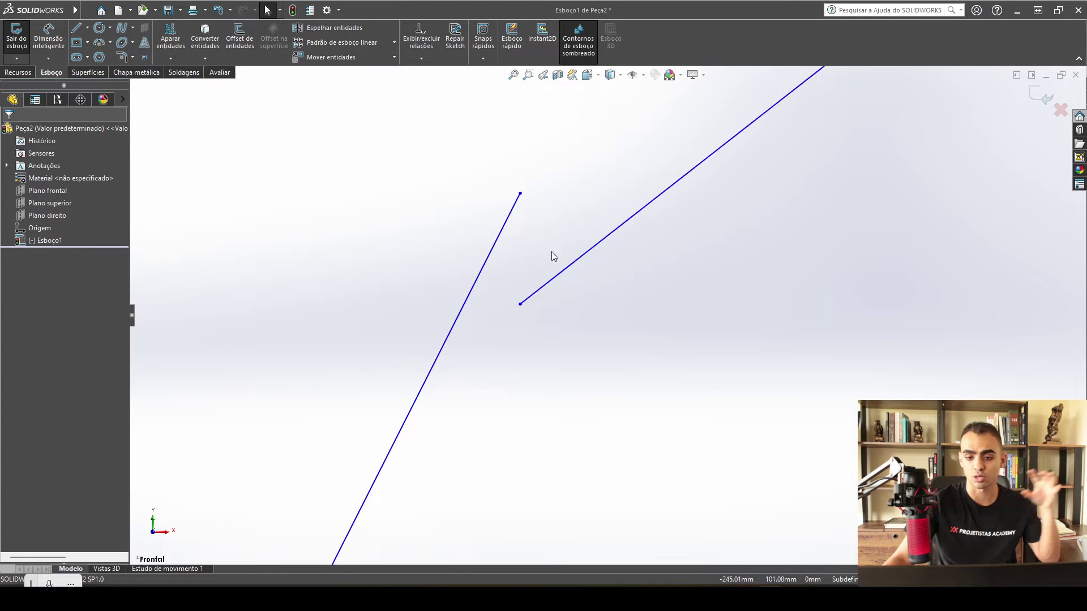
{"action": "scroll", "coordinate": [551, 251], "scroll_direction": "up", "scroll_amount": 8}
{"action": "scroll", "coordinate": [785, 274], "scroll_direction": "up", "scroll_amount": 3}
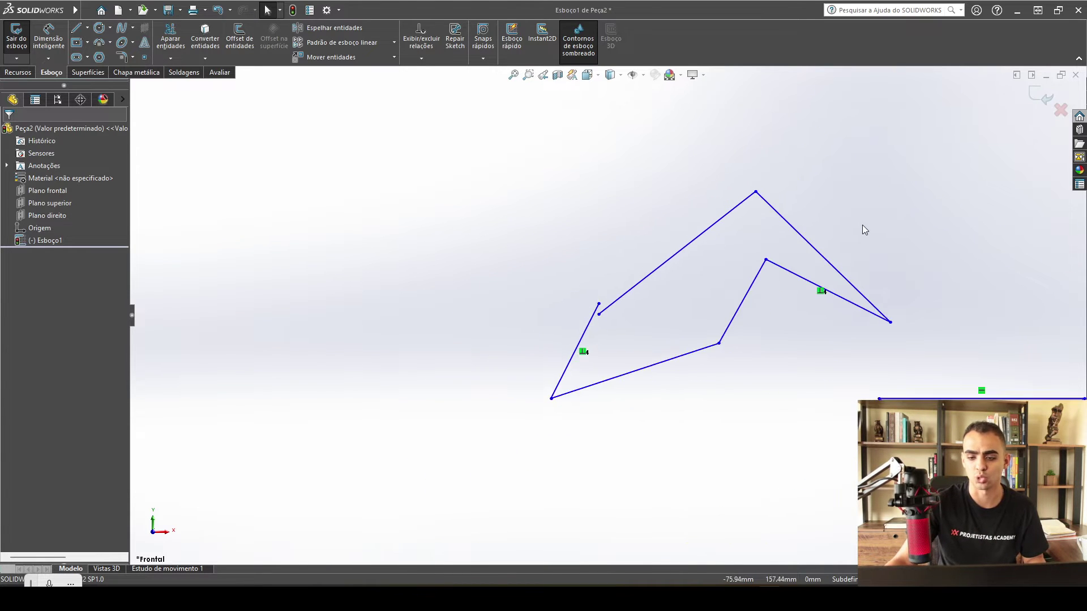
{"action": "scroll", "coordinate": [864, 231], "scroll_direction": "down", "scroll_amount": 5}
{"action": "scroll", "coordinate": [328, 412], "scroll_direction": "up", "scroll_amount": 5}
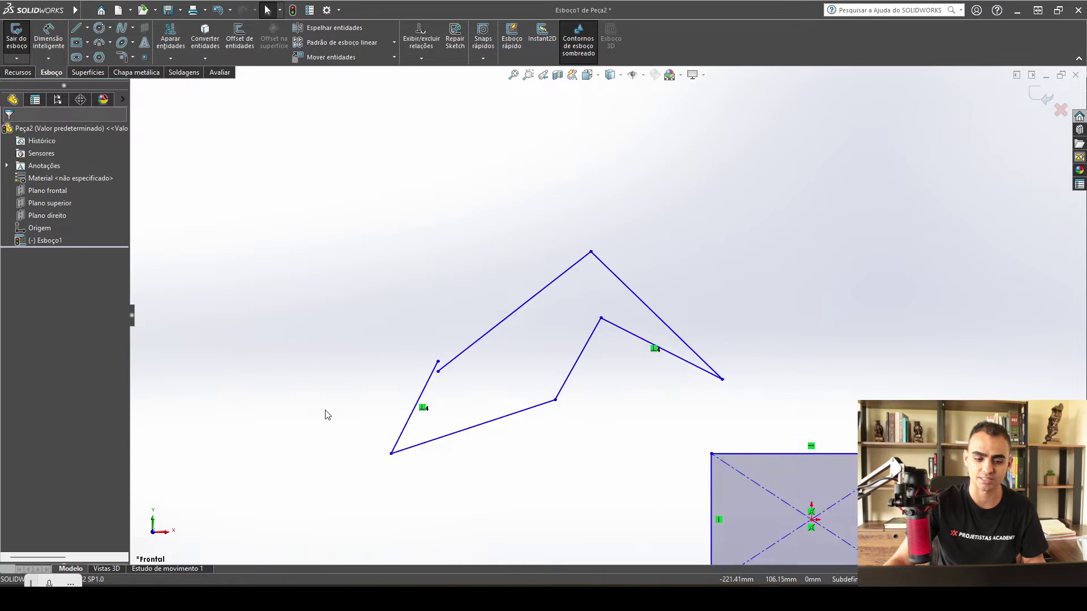
{"action": "scroll", "coordinate": [434, 277], "scroll_direction": "down", "scroll_amount": 2}
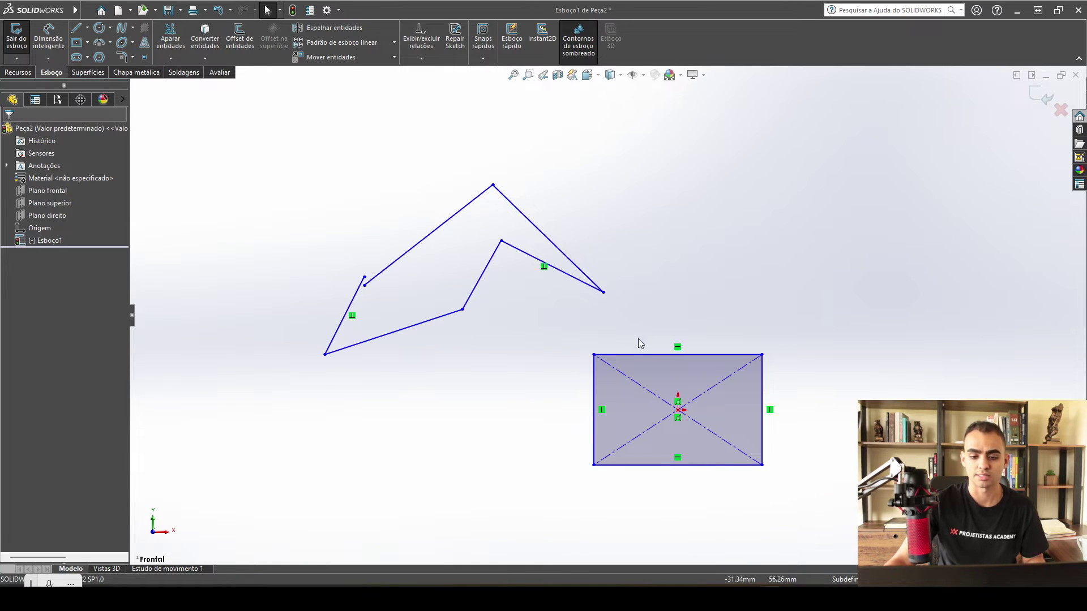
Step: Delete the entire open chain of lines beside the rectangle
{"action": "left_click_drag", "start_coordinate": [638, 338], "coordinate": [216, 174]}
{"action": "key", "text": "Delete"}
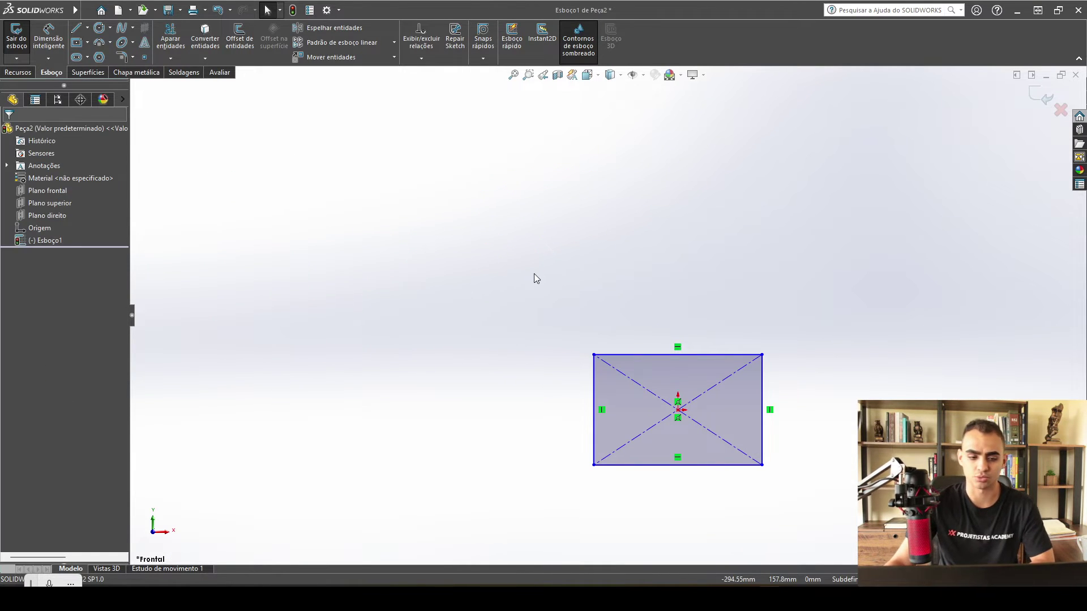
{"action": "key", "text": "super+shift+s"}
{"action": "key", "text": "Escape"}
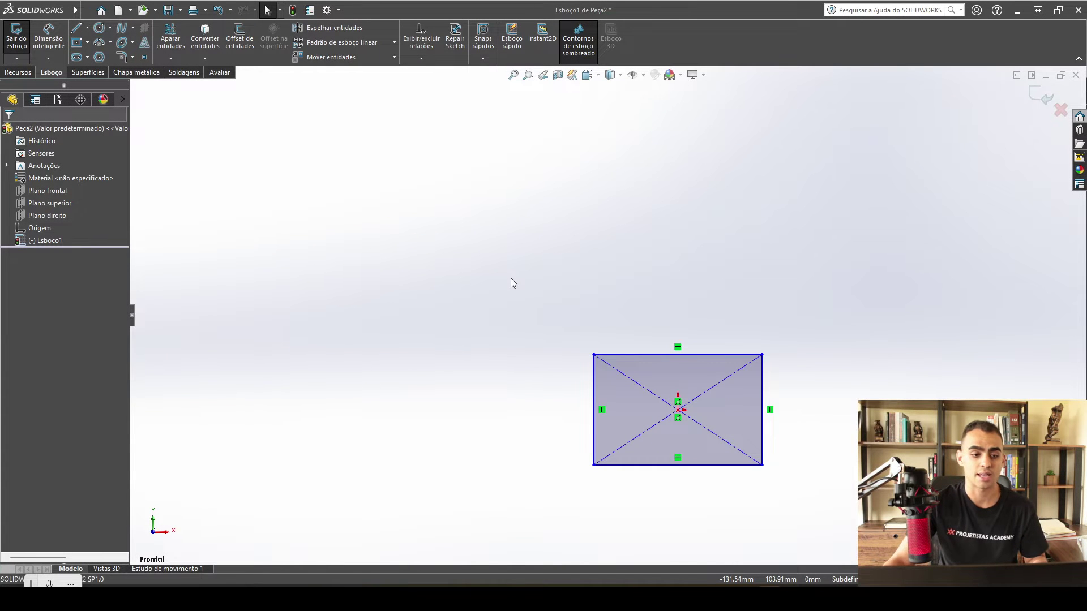
Step: Sketch a slightly sloping line about 85 mm long above the rectangle and delete it
{"action": "key", "text": "f"}
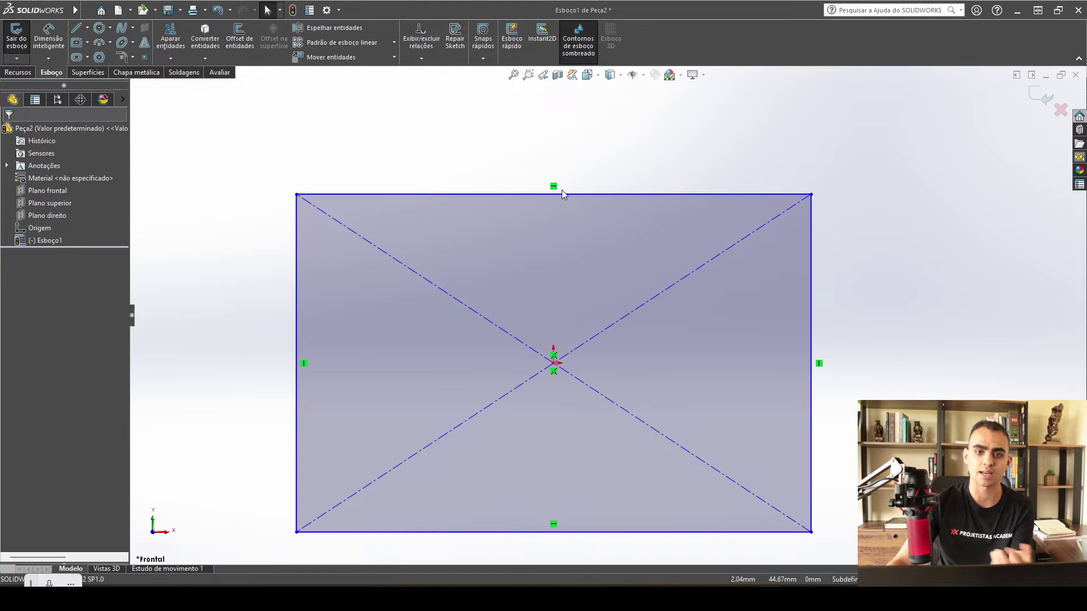
{"action": "left_click", "coordinate": [667, 362]}
{"action": "key", "text": "z"}
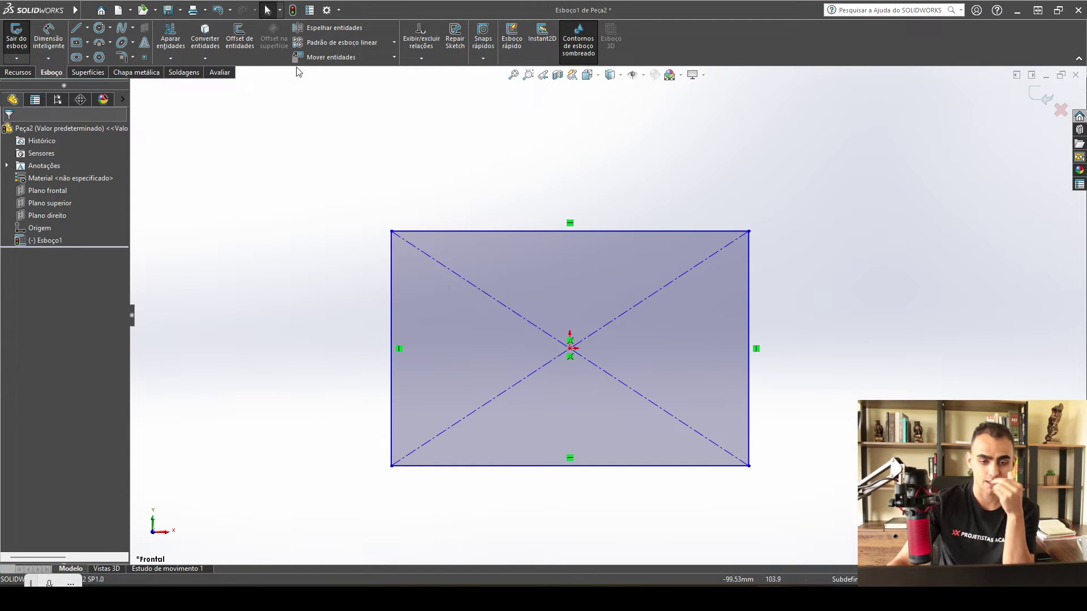
{"action": "left_click", "coordinate": [78, 29]}
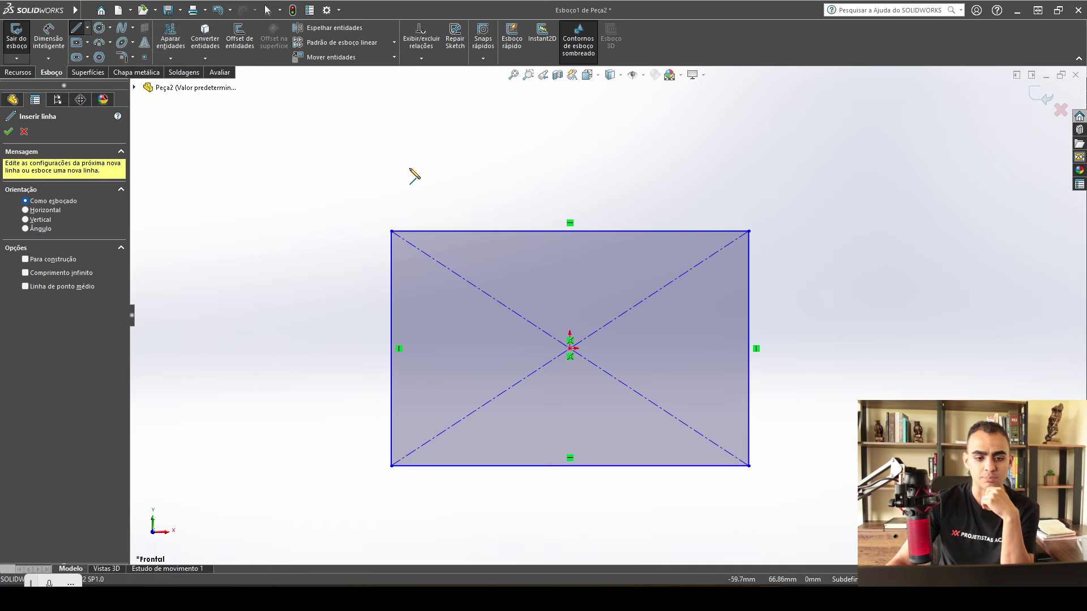
{"action": "left_click_drag", "start_coordinate": [301, 131], "coordinate": [530, 136]}
{"action": "key", "text": "Escape"}
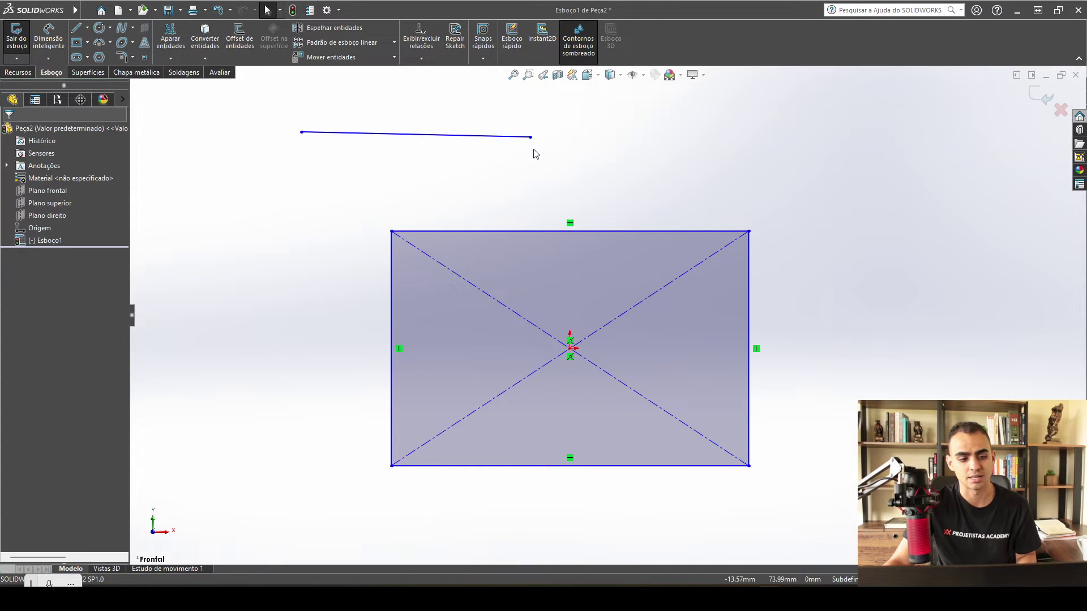
{"action": "left_click_drag", "start_coordinate": [517, 197], "coordinate": [419, 97]}
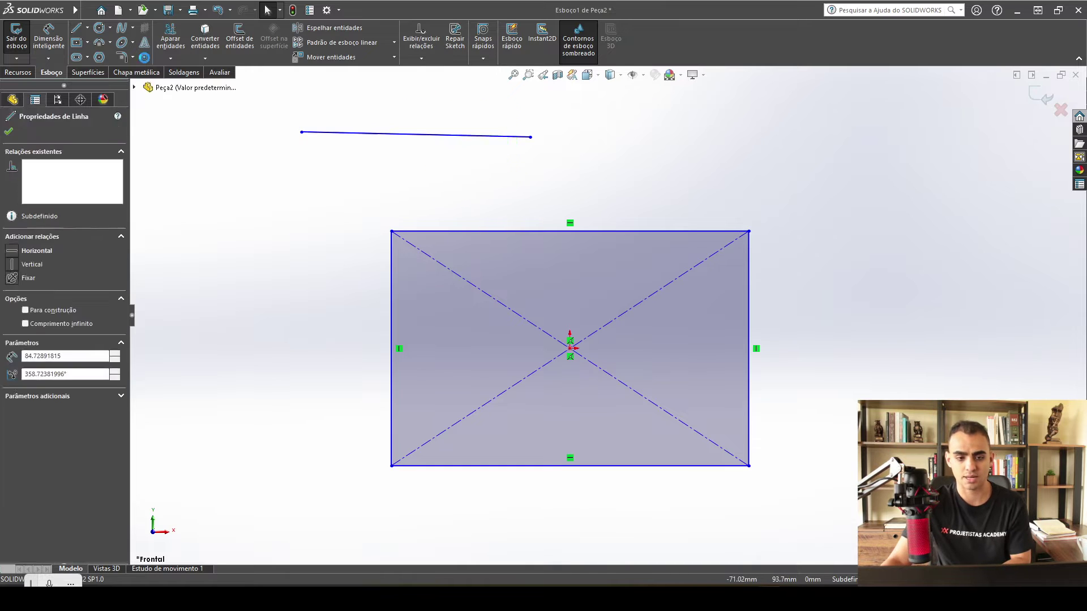
{"action": "key", "text": "Delete"}
Step: Sketch a slightly sloping line about 64 mm long above the rectangle's upper-left corner
{"action": "key", "text": "l"}
{"action": "left_click_drag", "start_coordinate": [304, 162], "coordinate": [478, 166]}
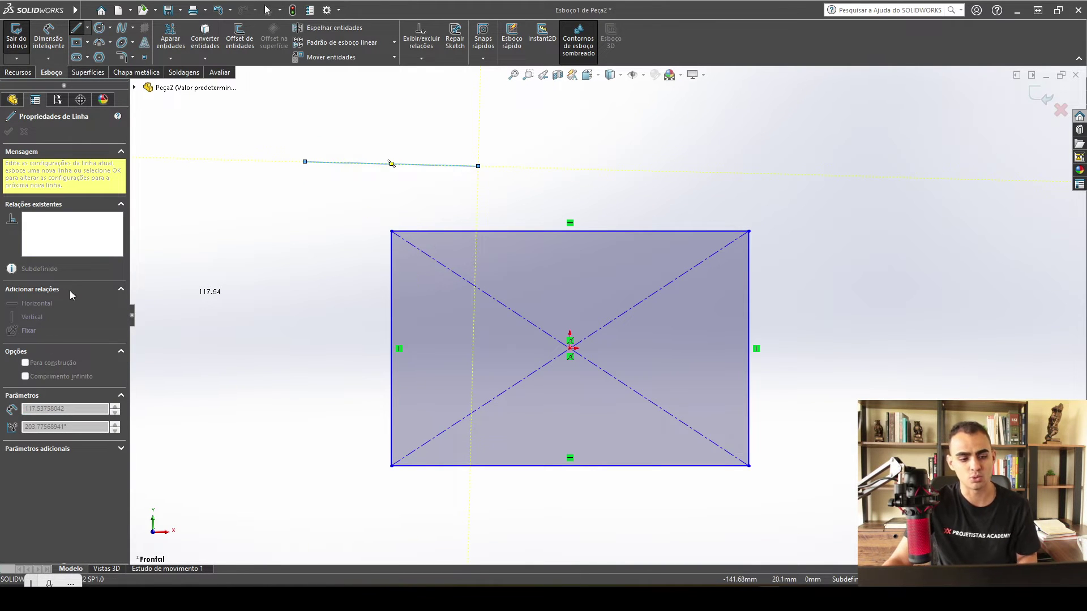
{"action": "key", "text": "Escape"}
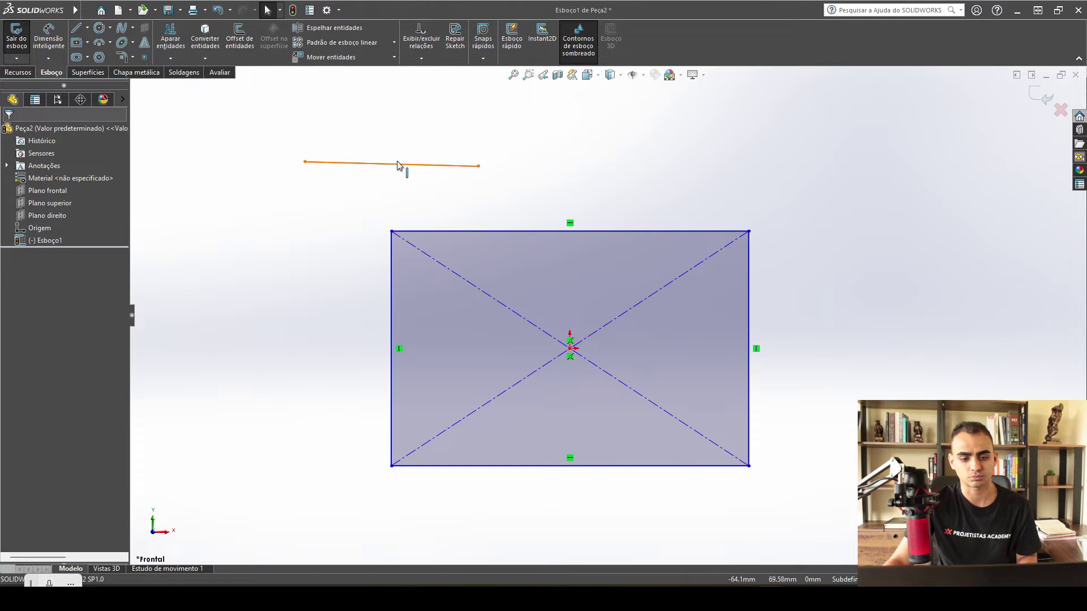
Step: Add a Horizontal relation to the line above the rectangle
{"action": "left_click", "coordinate": [372, 164]}
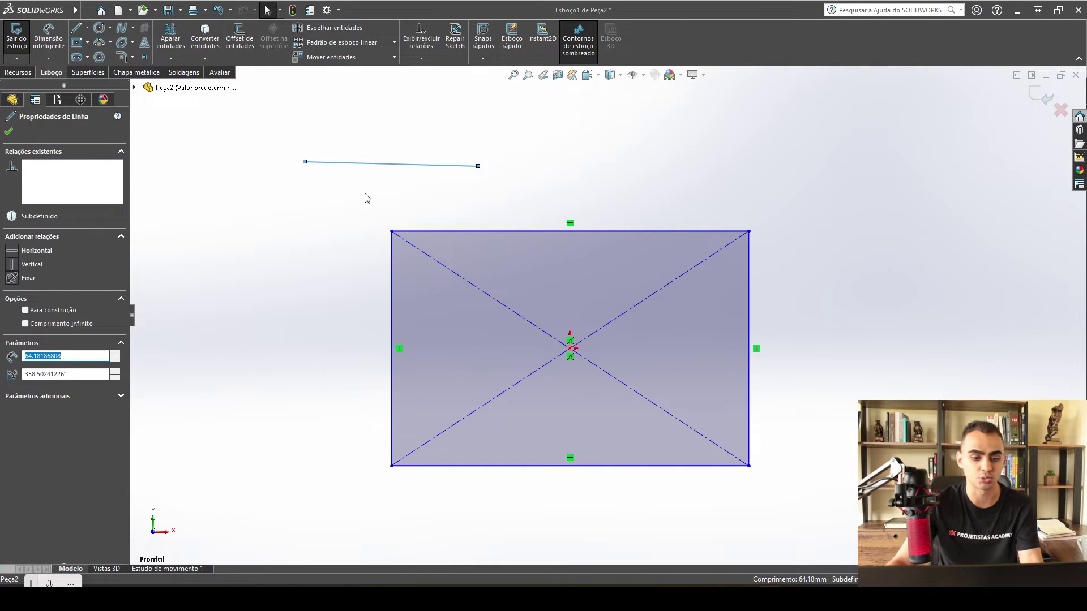
{"action": "left_click", "coordinate": [12, 251]}
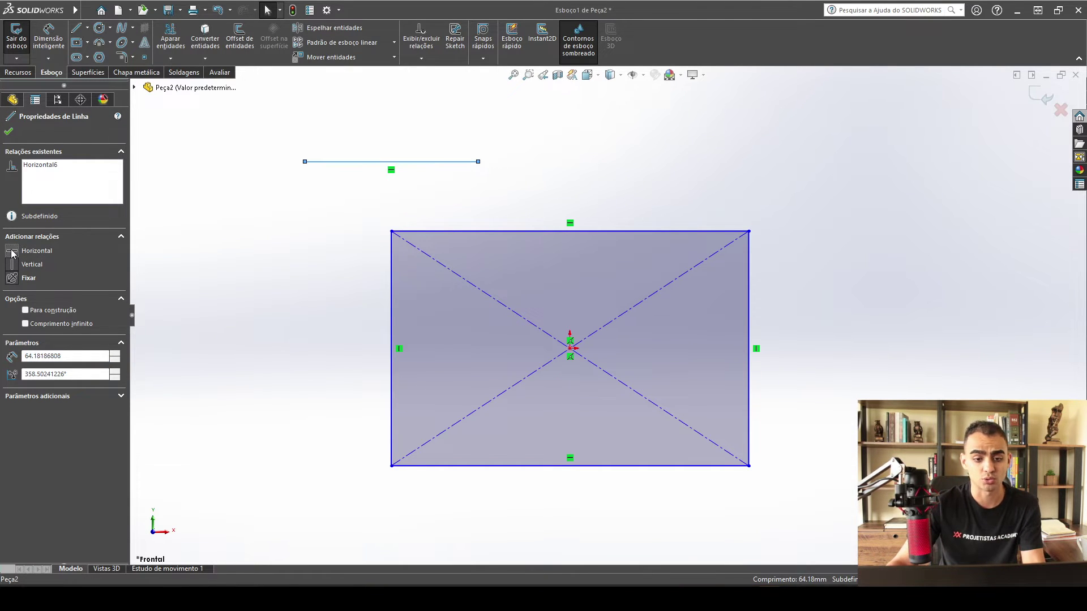
{"action": "scroll", "coordinate": [405, 177], "scroll_direction": "down", "scroll_amount": 3}
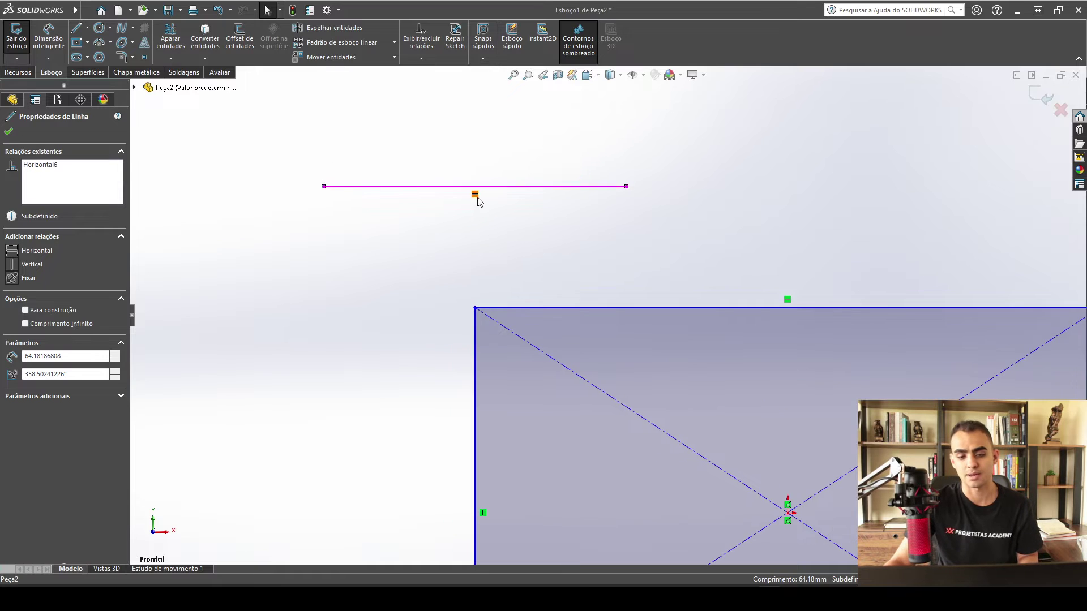
{"action": "left_click", "coordinate": [729, 206]}
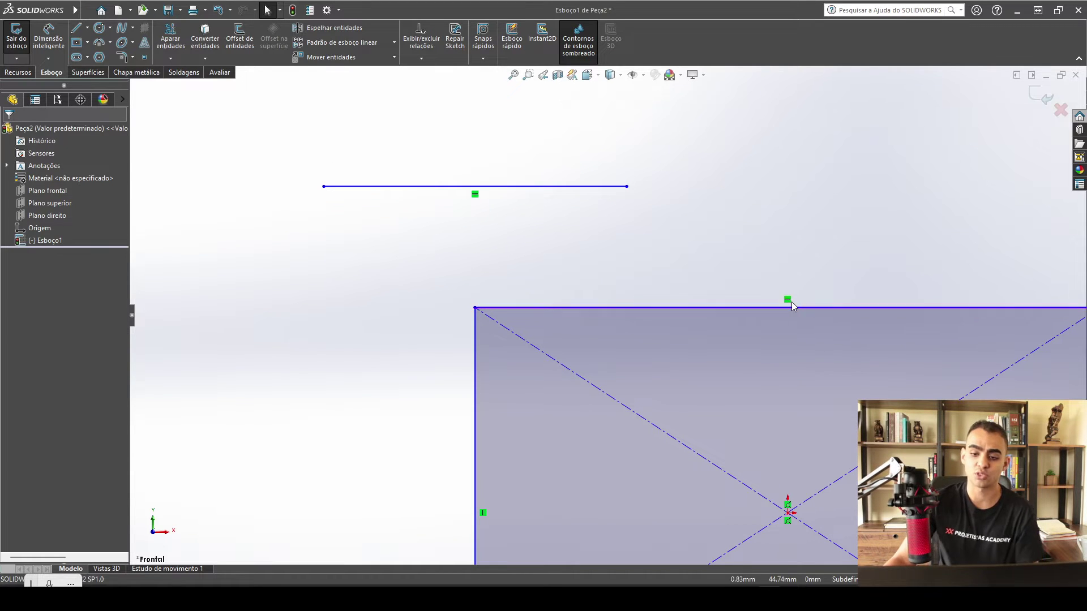
Step: Hide the sketch relation symbols in the graphics area and turn their display back on
{"action": "left_click", "coordinate": [644, 76]}
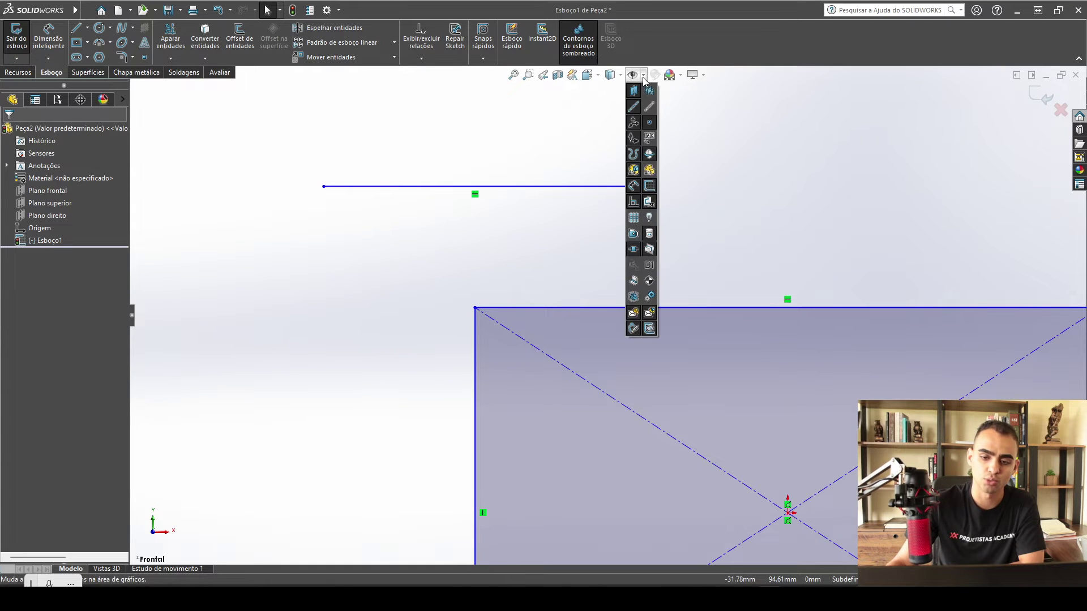
{"action": "left_click", "coordinate": [634, 205]}
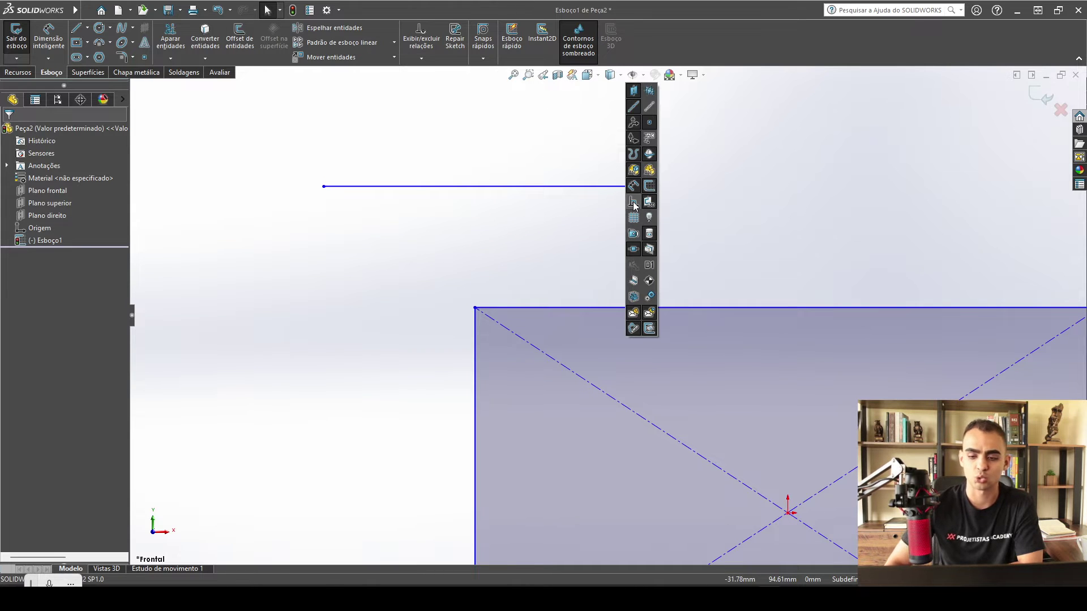
{"action": "left_click", "coordinate": [913, 255]}
{"action": "scroll", "coordinate": [863, 317], "scroll_direction": "up", "scroll_amount": 6}
{"action": "scroll", "coordinate": [746, 461], "scroll_direction": "down", "scroll_amount": 3}
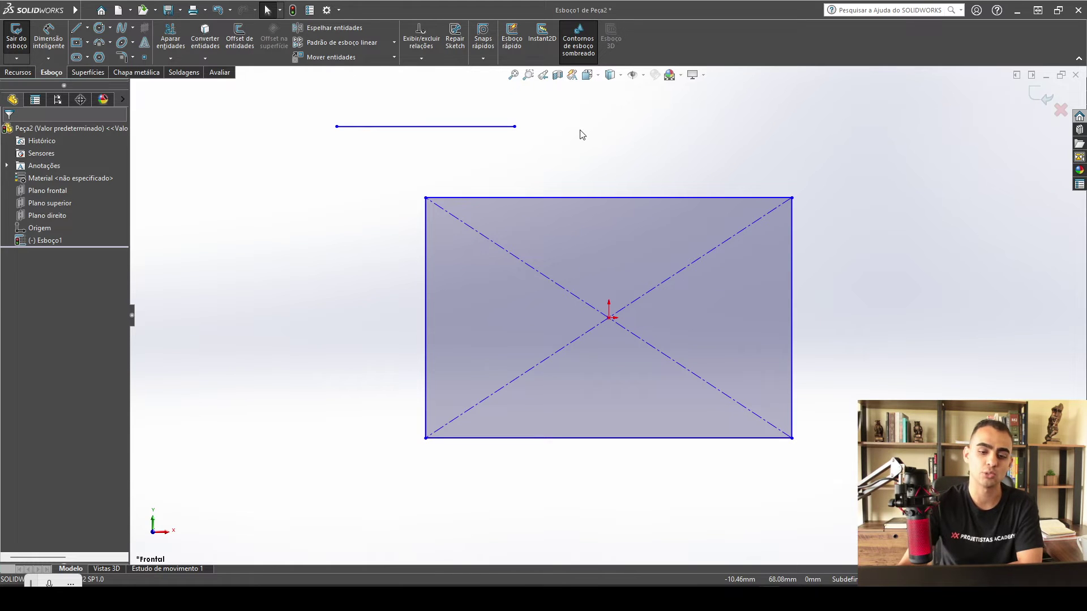
{"action": "left_click", "coordinate": [633, 75]}
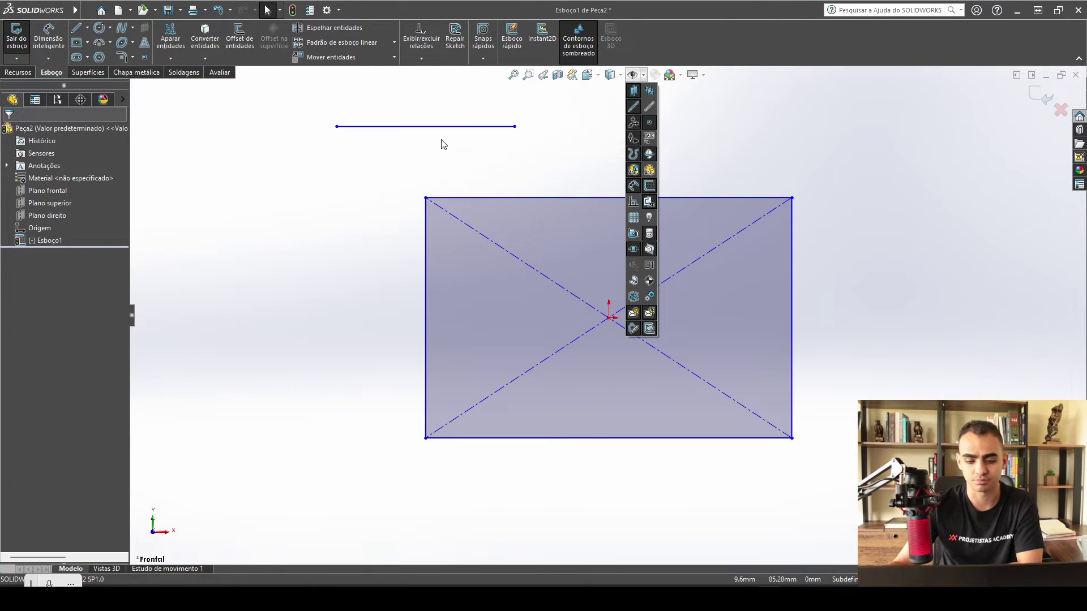
{"action": "left_click", "coordinate": [634, 203]}
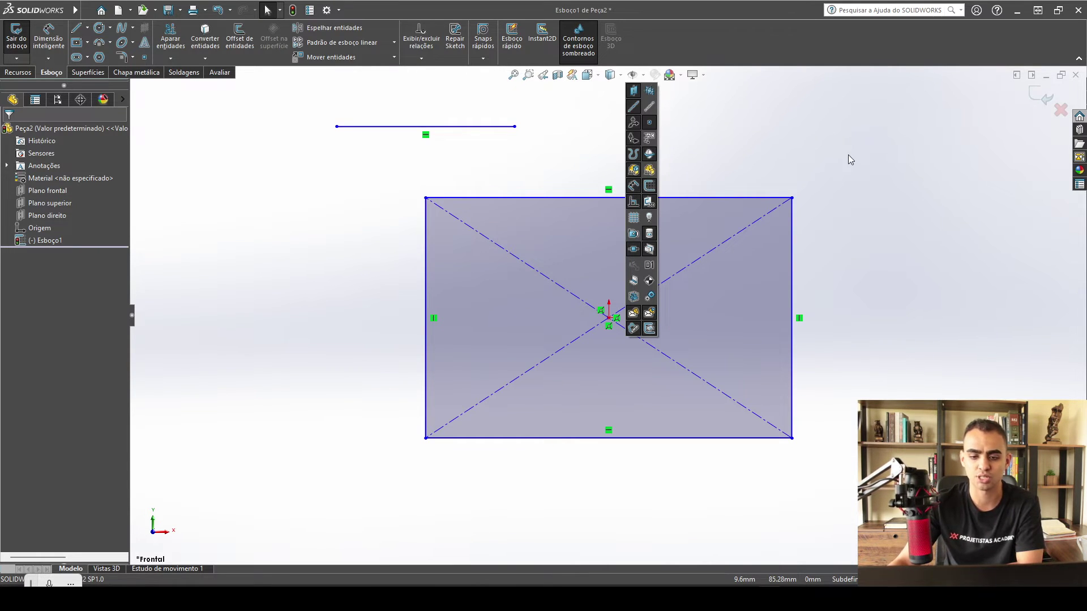
Step: Delete the horizontal line above the rectangle and sketch a free line sloping down toward the rectangle's upper-left corner
{"action": "scroll", "coordinate": [400, 160], "scroll_direction": "down", "scroll_amount": 2}
{"action": "left_click_drag", "start_coordinate": [521, 165], "coordinate": [439, 145]}
{"action": "key", "text": "Delete"}
{"action": "key", "text": "l"}
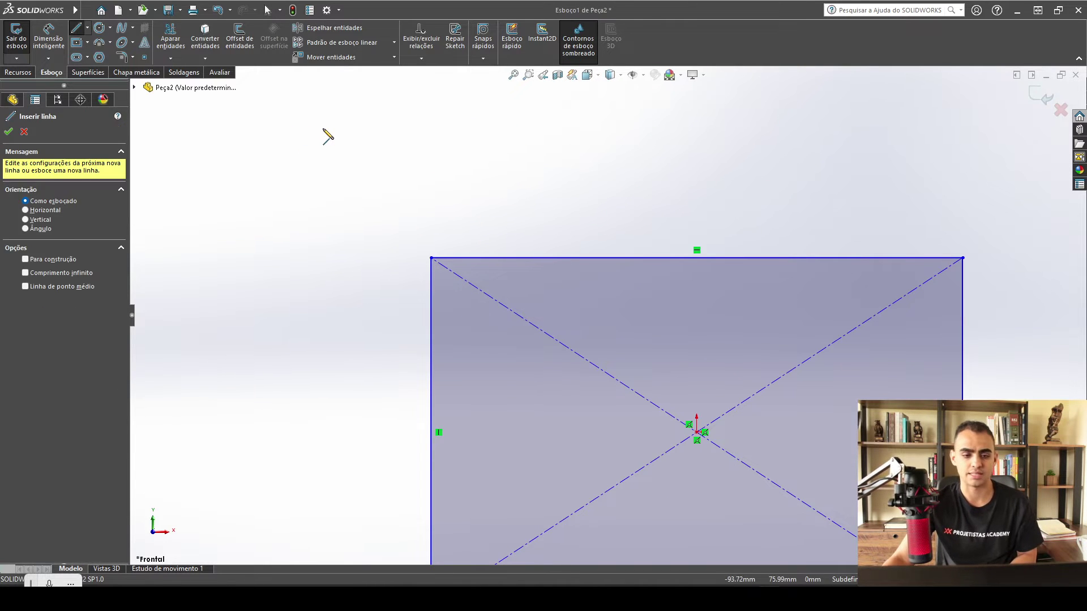
{"action": "left_click", "coordinate": [319, 126]}
{"action": "left_click", "coordinate": [445, 176]}
{"action": "key", "text": "Escape"}
{"action": "scroll", "coordinate": [334, 141], "scroll_direction": "down", "scroll_amount": 2}
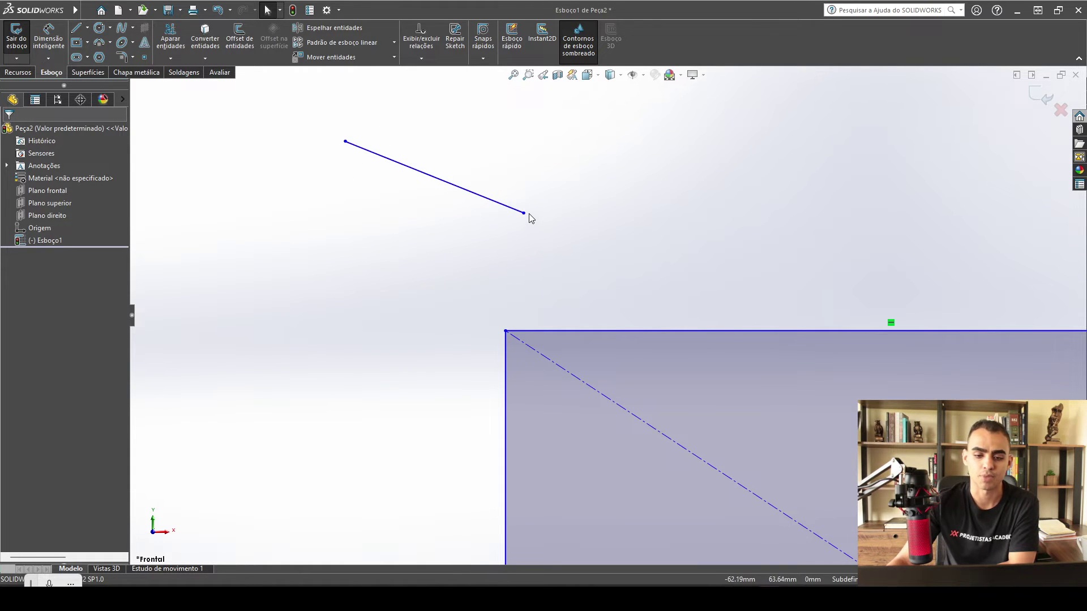
Step: Move the sloping line's lower endpoint freely until the line is about 39 mm long
{"action": "left_click_drag", "start_coordinate": [523, 213], "coordinate": [571, 233]}
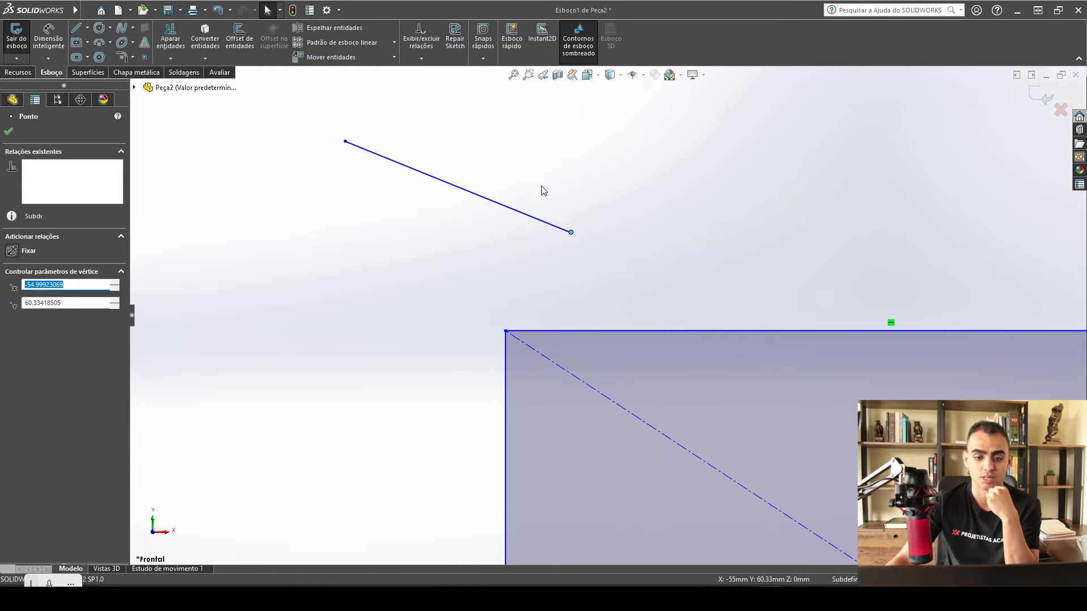
{"action": "left_click", "coordinate": [635, 235]}
{"action": "left_click_drag", "start_coordinate": [571, 232], "coordinate": [563, 212]}
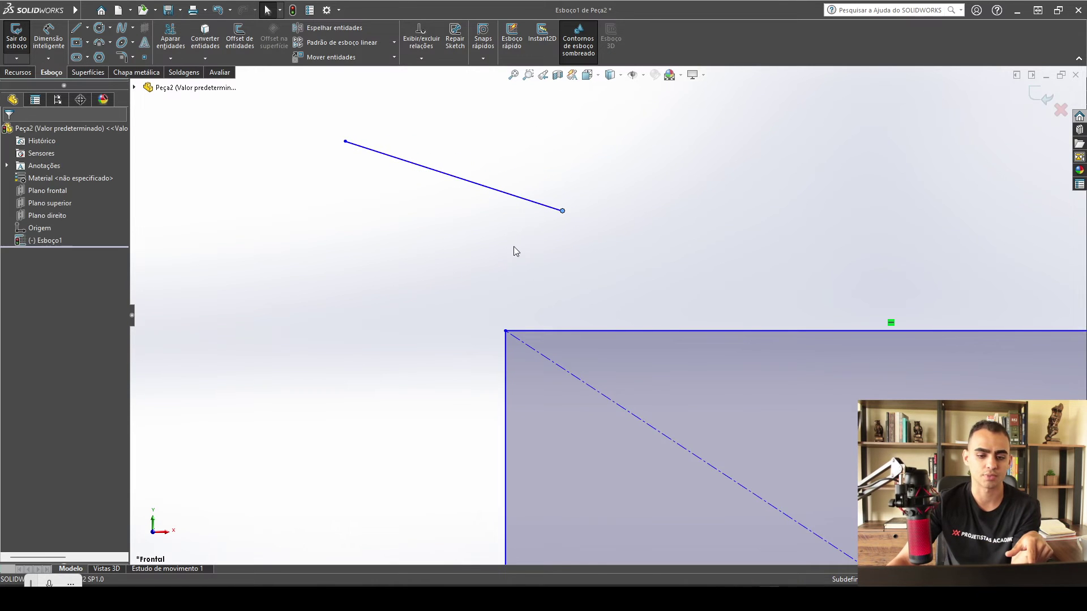
Step: Add a Vertical relation to the sloping line outside the rectangle
{"action": "left_click", "coordinate": [494, 197]}
{"action": "left_click", "coordinate": [11, 269]}
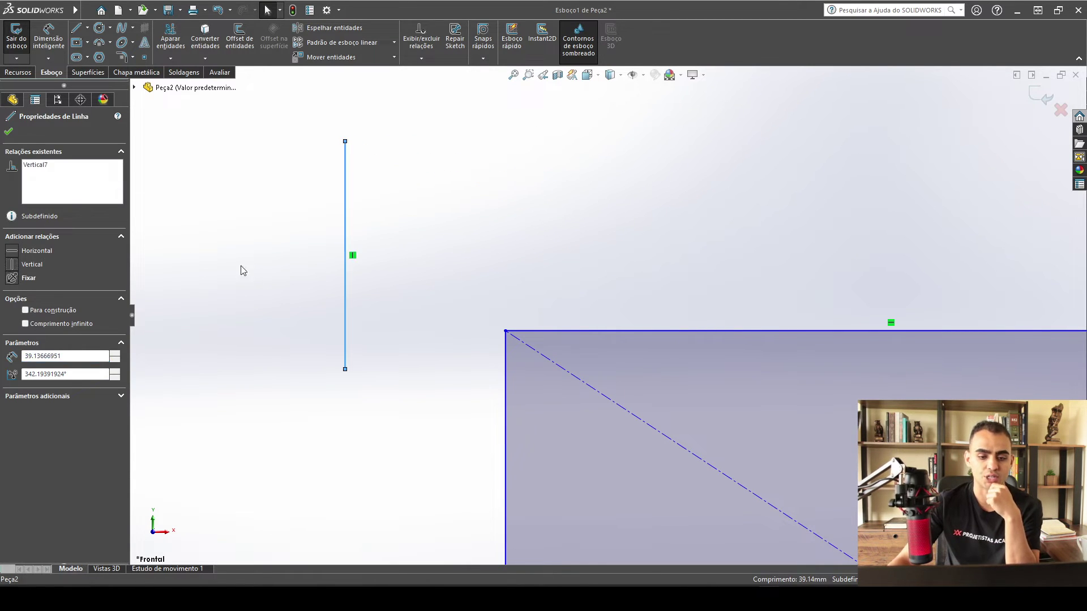
{"action": "key", "text": "Escape"}
{"action": "key", "text": "f"}
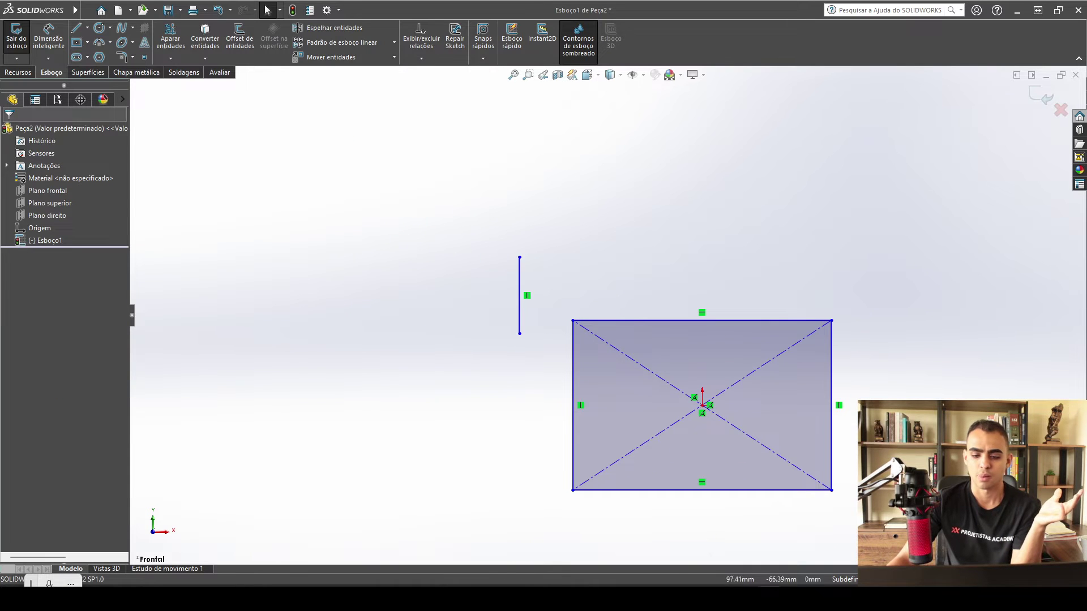
Step: Delete the Vertical relation from the rectangle's right side and move its upper-right corner inward and down so the side slants
{"action": "scroll", "coordinate": [1011, 560], "scroll_direction": "down", "scroll_amount": 4}
{"action": "scroll", "coordinate": [483, 225], "scroll_direction": "up", "scroll_amount": 4}
{"action": "scroll", "coordinate": [444, 215], "scroll_direction": "down", "scroll_amount": 2}
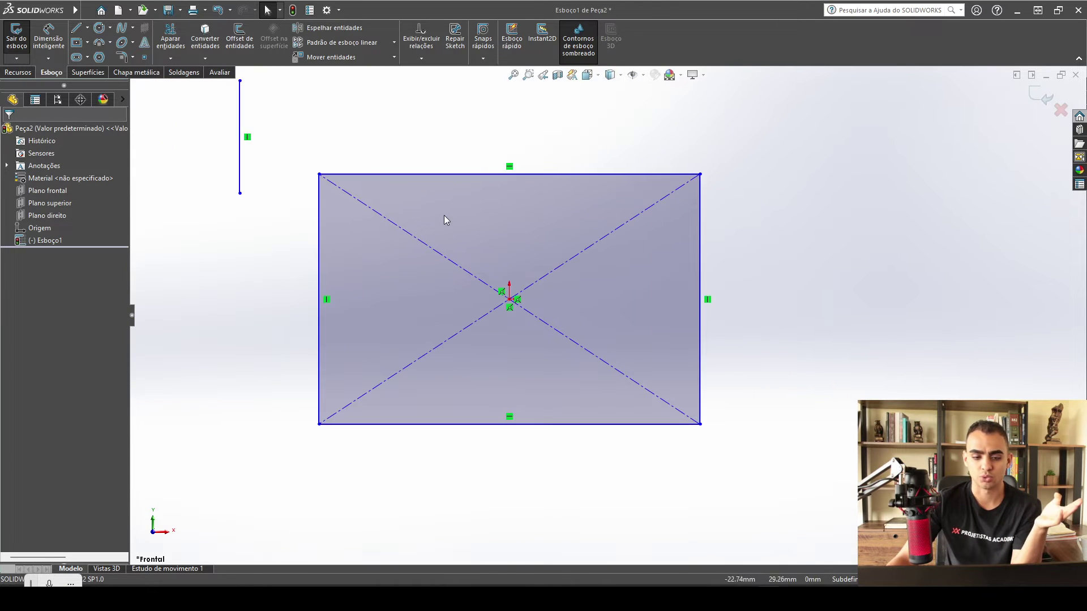
{"action": "scroll", "coordinate": [706, 301], "scroll_direction": "down", "scroll_amount": 2}
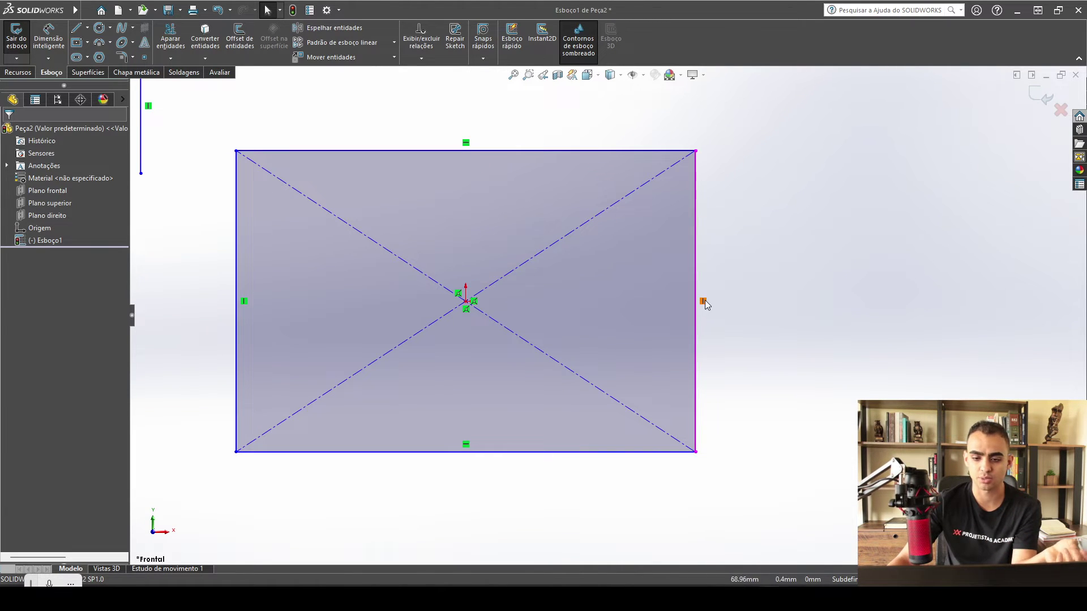
{"action": "key", "text": "Delete"}
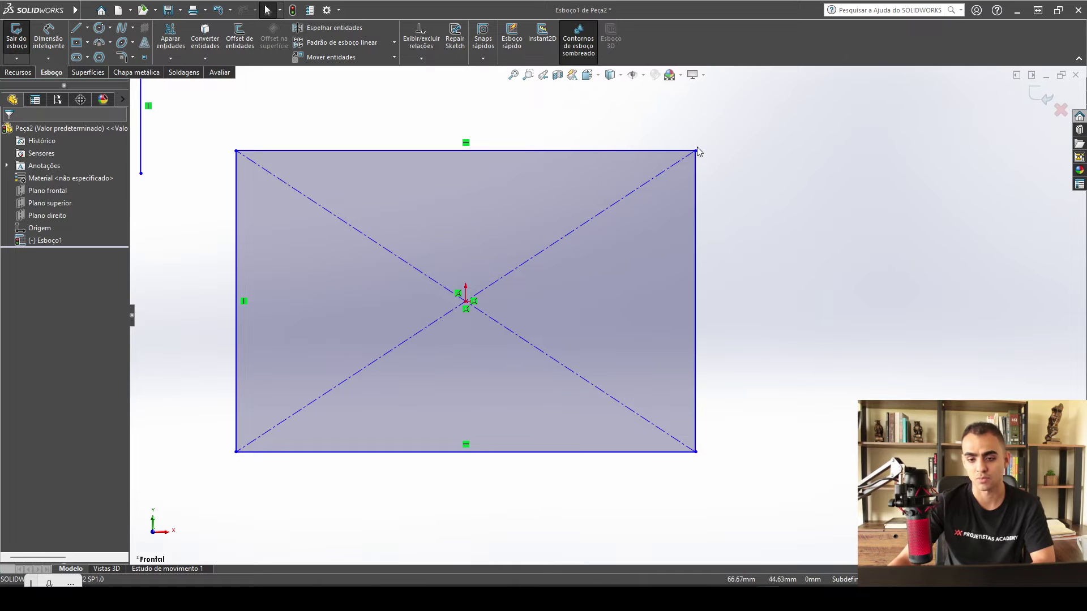
{"action": "mouse_move", "coordinate": [701, 154]}
{"action": "left_mouse_down"}
{"action": "mouse_move", "coordinate": [779, 201]}
{"action": "mouse_move", "coordinate": [824, 247]}
{"action": "mouse_move", "coordinate": [839, 289]}
{"action": "mouse_move", "coordinate": [649, 159]}
{"action": "mouse_move", "coordinate": [589, 153]}
{"action": "mouse_move", "coordinate": [710, 242]}
{"action": "mouse_move", "coordinate": [753, 309]}
{"action": "mouse_move", "coordinate": [677, 222]}
{"action": "mouse_move", "coordinate": [625, 188]}
{"action": "mouse_move", "coordinate": [674, 196]}
{"action": "left_mouse_up"}
{"action": "left_click", "coordinate": [752, 269]}
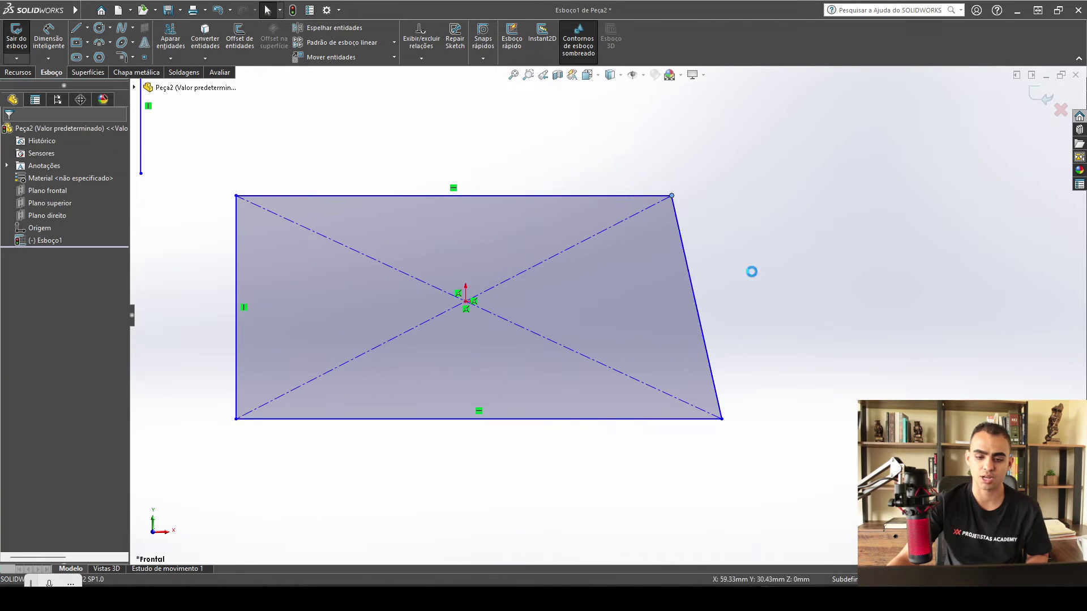
Step: Add a Vertical relation to the slanted right side of the four-sided contour
{"action": "left_click", "coordinate": [691, 273]}
{"action": "left_click", "coordinate": [12, 265]}
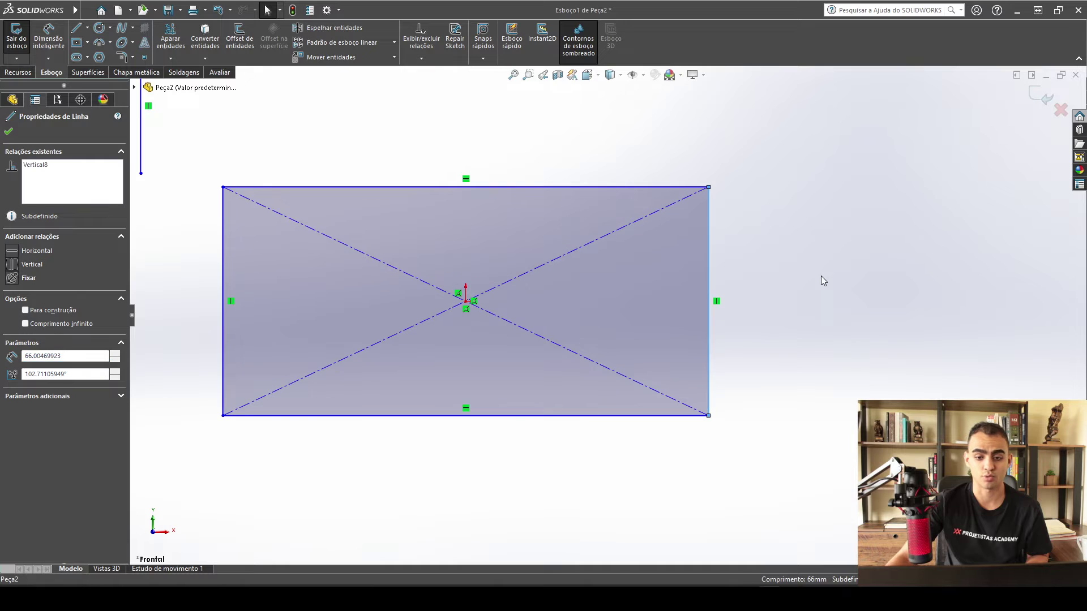
{"action": "left_click", "coordinate": [823, 274]}
{"action": "key", "text": "z"}
{"action": "scroll", "coordinate": [660, 266], "scroll_direction": "down", "scroll_amount": 1}
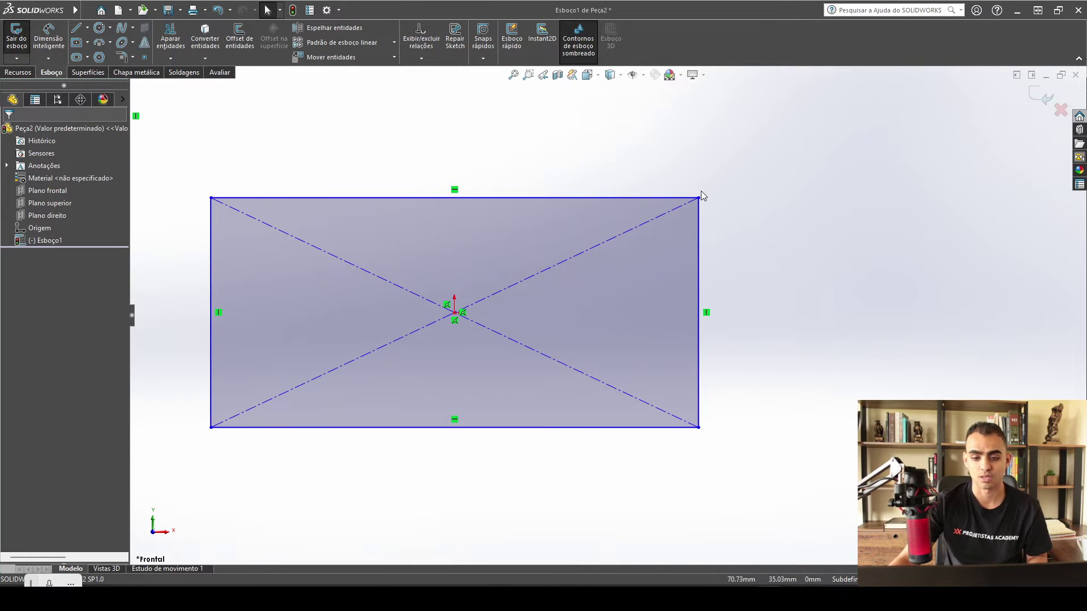
Step: Remove the top edge's Horizontal relation and reposition its corners so it slopes up to the right, ending about X 43.3, Y 78.6 mm
{"action": "left_click_drag", "start_coordinate": [698, 197], "coordinate": [647, 174]}
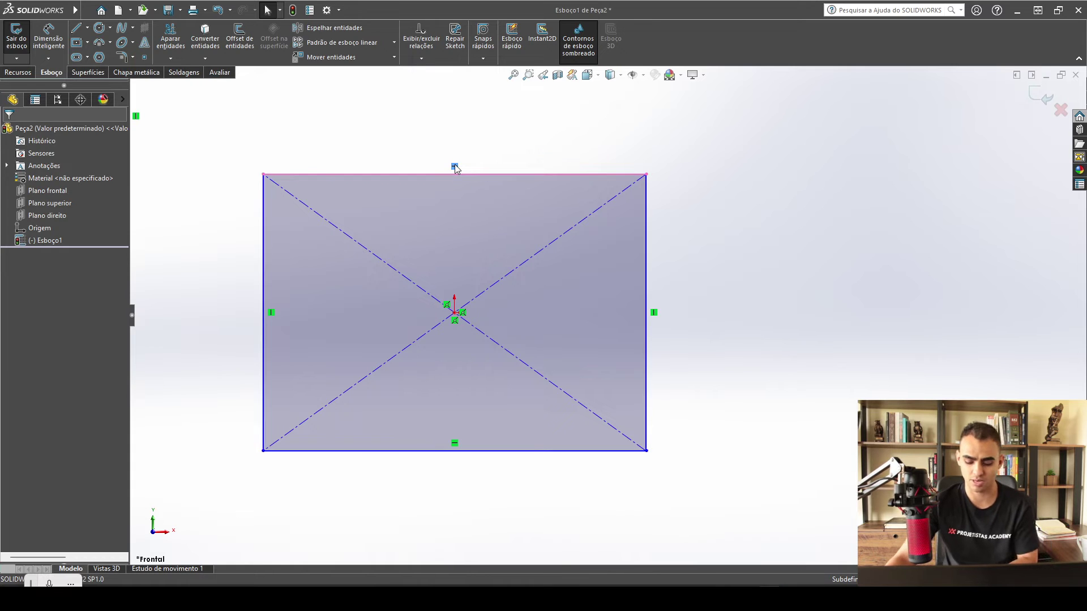
{"action": "mouse_move", "coordinate": [646, 175]}
{"action": "left_mouse_down"}
{"action": "mouse_move", "coordinate": [660, 305]}
{"action": "mouse_move", "coordinate": [563, 209]}
{"action": "mouse_move", "coordinate": [517, 216]}
{"action": "mouse_move", "coordinate": [565, 221]}
{"action": "left_mouse_up"}
{"action": "scroll", "coordinate": [565, 221], "scroll_direction": "up", "scroll_amount": 3}
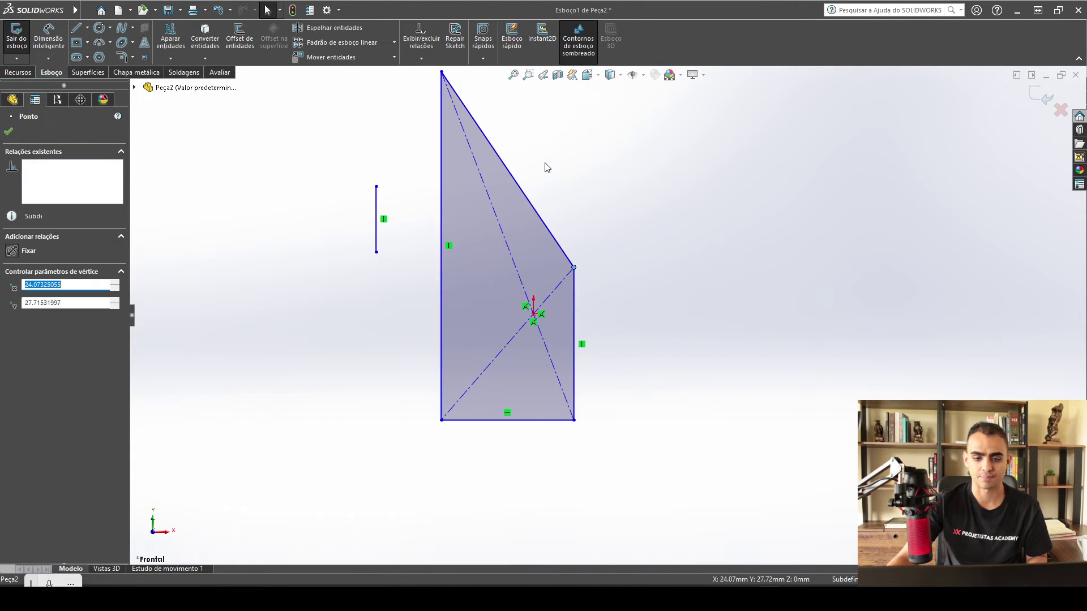
{"action": "mouse_move", "coordinate": [470, 115]}
{"action": "left_mouse_down"}
{"action": "mouse_move", "coordinate": [476, 232]}
{"action": "mouse_move", "coordinate": [499, 291]}
{"action": "mouse_move", "coordinate": [504, 262]}
{"action": "mouse_move", "coordinate": [487, 199]}
{"action": "mouse_move", "coordinate": [500, 141]}
{"action": "mouse_move", "coordinate": [560, 197]}
{"action": "mouse_move", "coordinate": [660, 253]}
{"action": "mouse_move", "coordinate": [629, 288]}
{"action": "mouse_move", "coordinate": [544, 197]}
{"action": "mouse_move", "coordinate": [531, 151]}
{"action": "mouse_move", "coordinate": [677, 196]}
{"action": "mouse_move", "coordinate": [677, 209]}
{"action": "mouse_move", "coordinate": [621, 214]}
{"action": "mouse_move", "coordinate": [623, 260]}
{"action": "mouse_move", "coordinate": [579, 235]}
{"action": "mouse_move", "coordinate": [577, 222]}
{"action": "mouse_move", "coordinate": [606, 205]}
{"action": "left_mouse_up"}
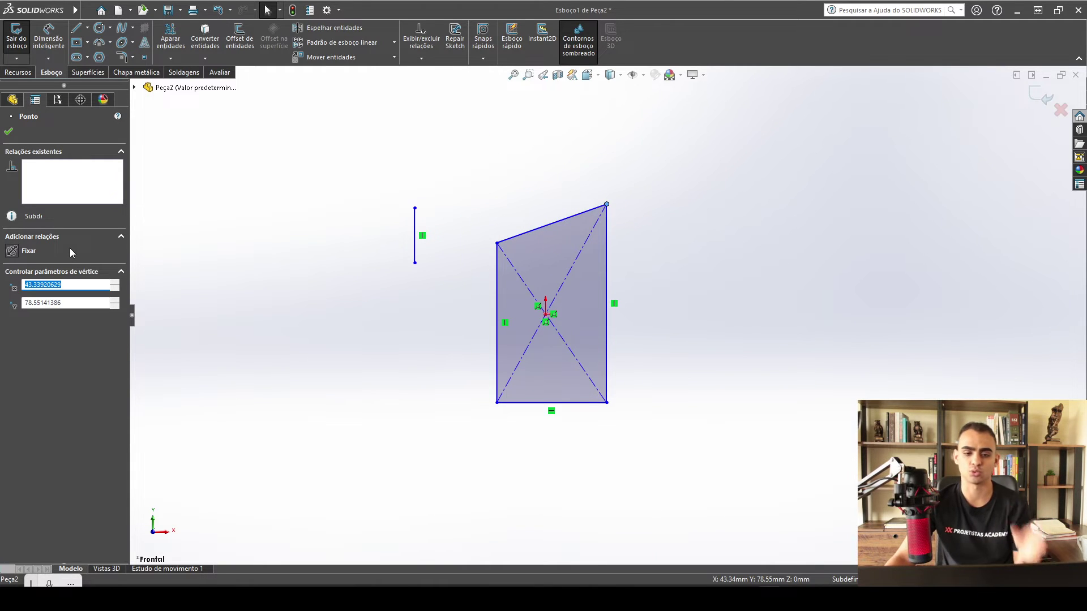
{"action": "scroll", "coordinate": [637, 289], "scroll_direction": "down", "scroll_amount": 3}
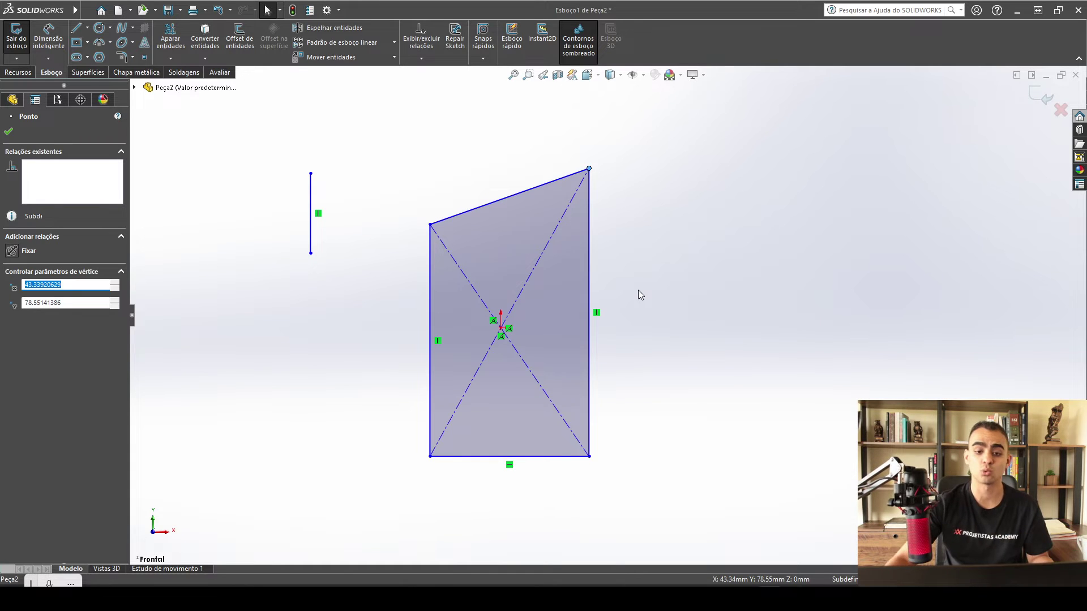
Step: Delete the loose vertical line beside the closed contour
{"action": "left_click", "coordinate": [649, 236]}
{"action": "left_click_drag", "start_coordinate": [351, 309], "coordinate": [247, 133]}
{"action": "key", "text": "Delete"}
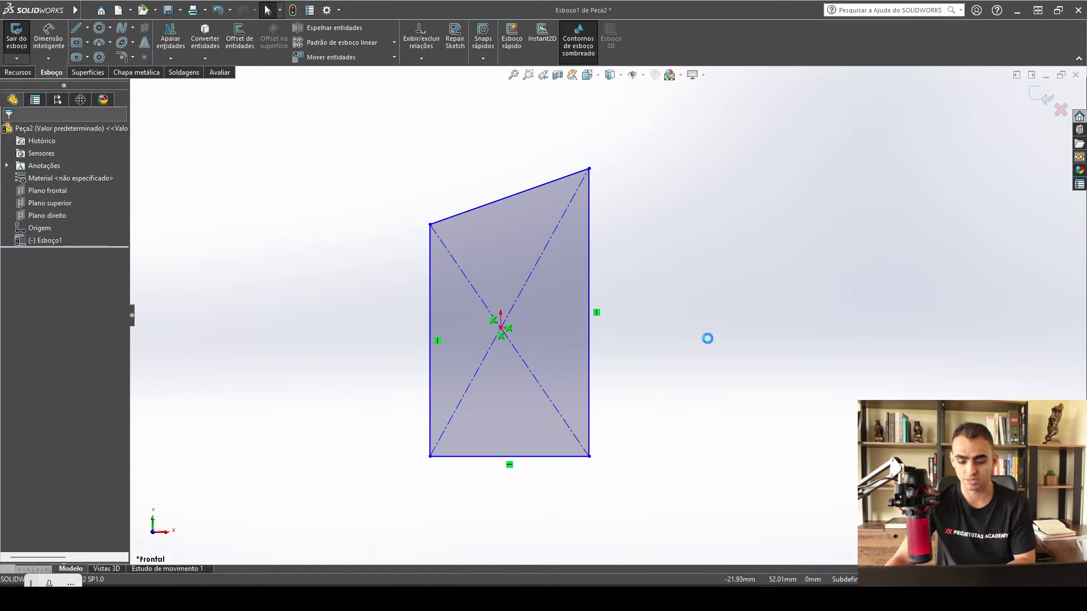
Step: Dimension the contour's bottom edge to 100 mm
{"action": "scroll", "coordinate": [622, 412], "scroll_direction": "down", "scroll_amount": 2}
{"action": "key", "text": "d"}
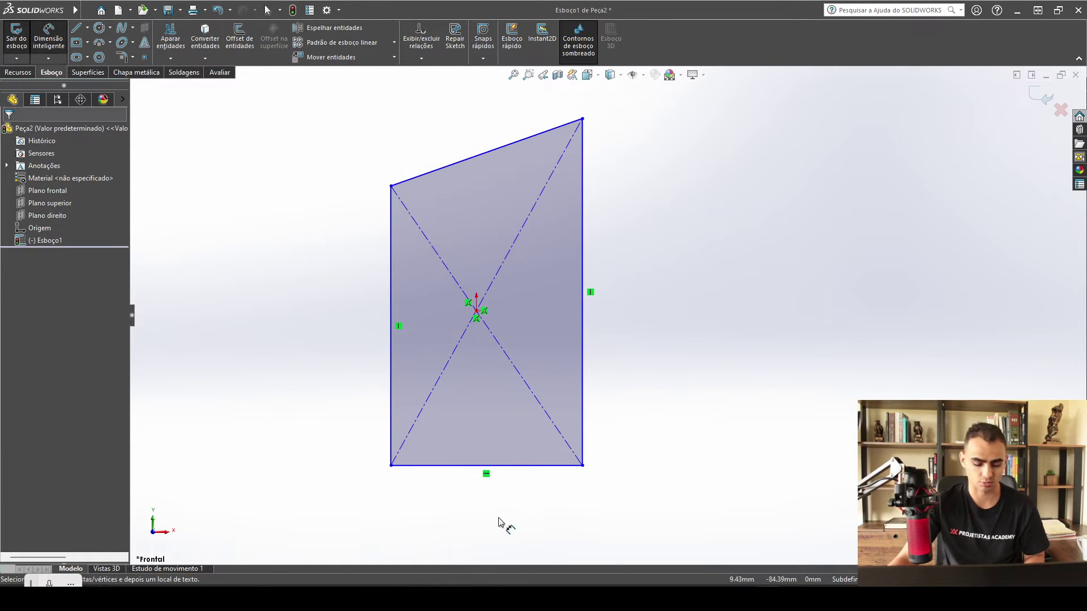
{"action": "left_click", "coordinate": [507, 466]}
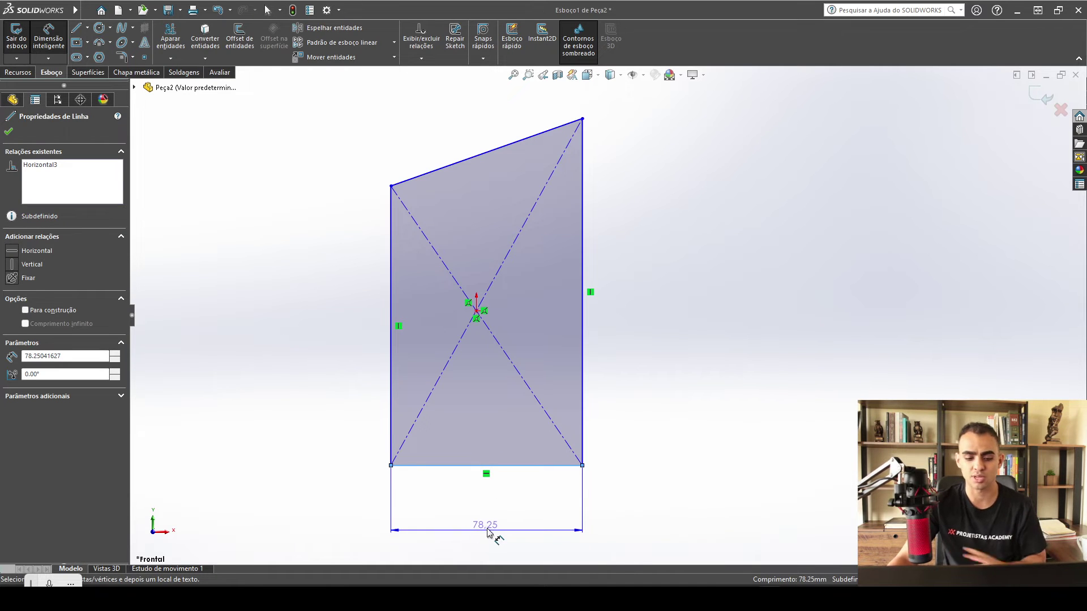
{"action": "left_click", "coordinate": [489, 530]}
{"action": "type", "text": "100"}
{"action": "key", "text": "Return"}
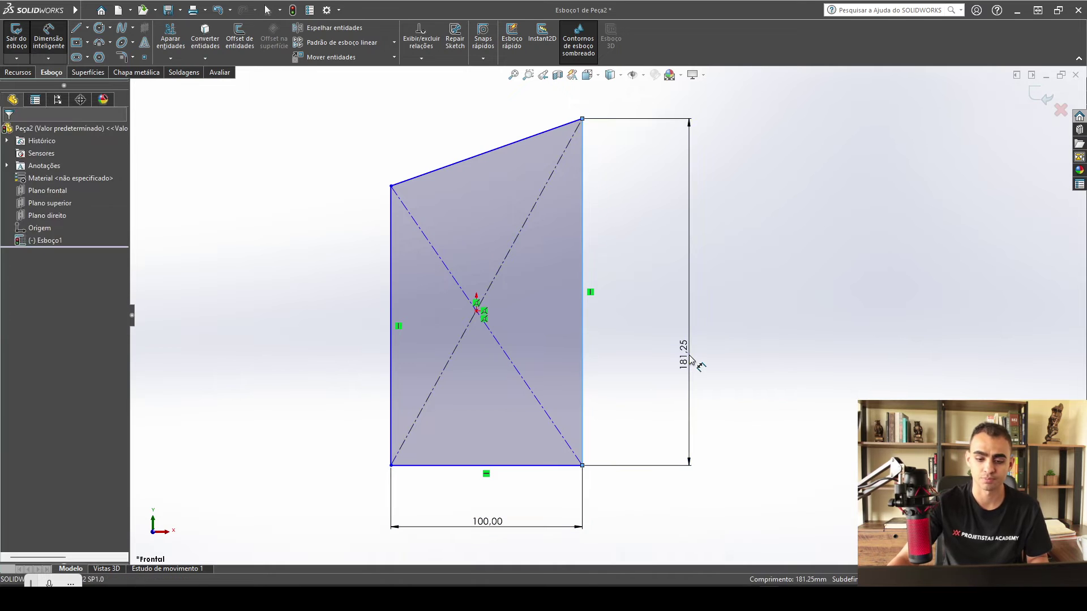
Step: Dimension the contour's right edge to 180 mm and its left edge to 140 mm
{"action": "left_click", "coordinate": [689, 362]}
{"action": "key", "text": "Return"}
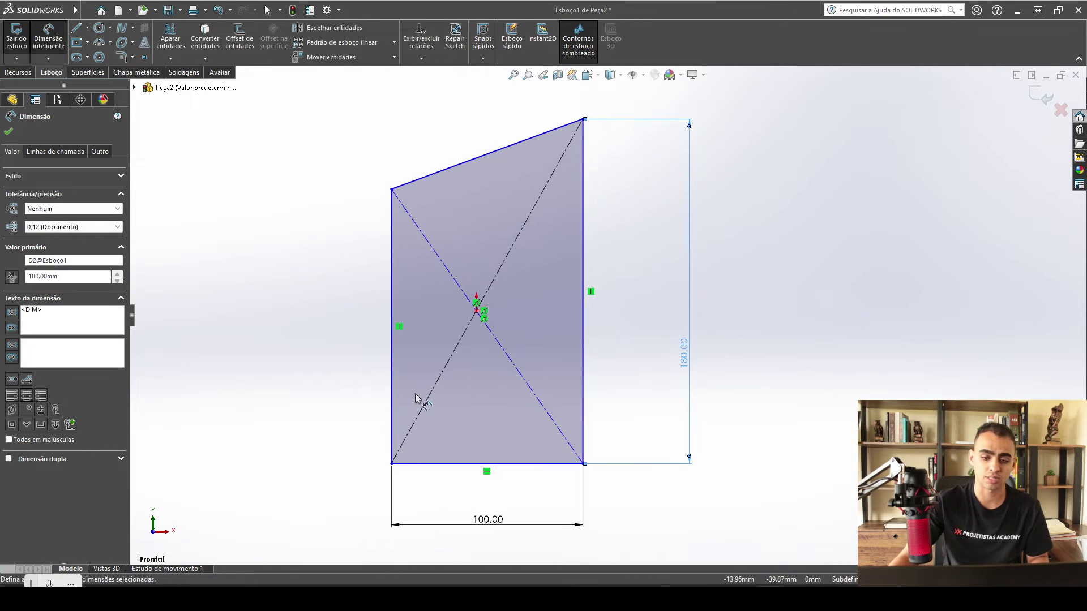
{"action": "left_click", "coordinate": [392, 395]}
{"action": "left_click", "coordinate": [311, 383]}
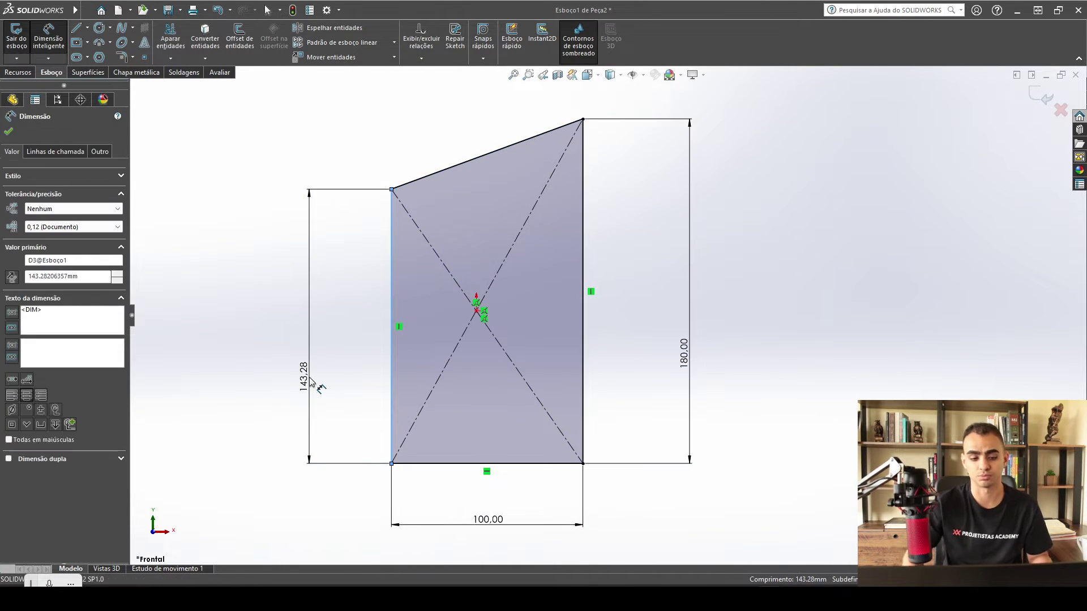
{"action": "type", "text": "140"}
{"action": "key", "text": "Return"}
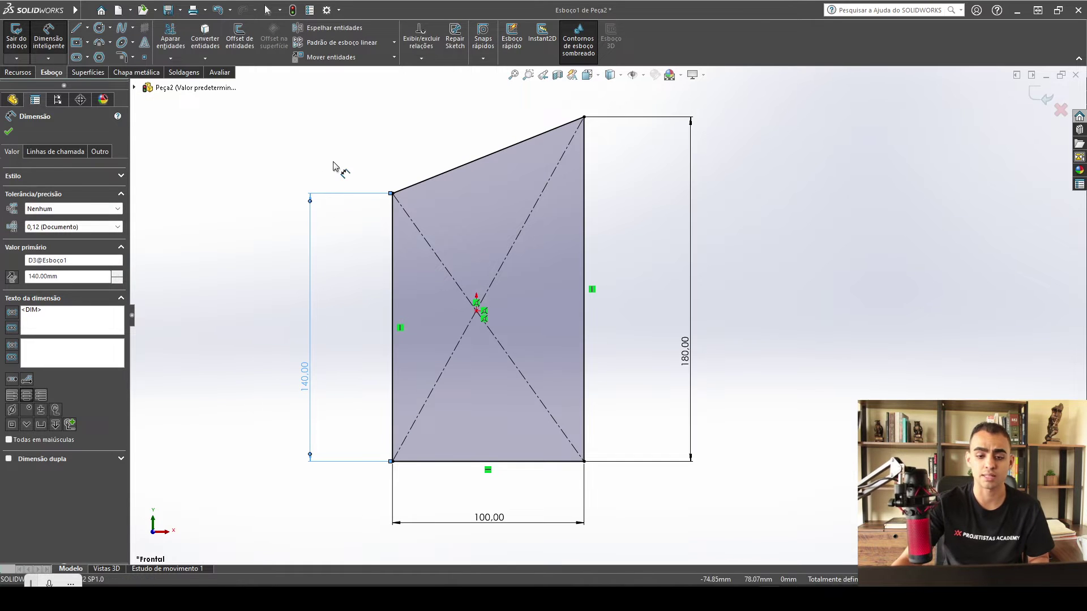
{"action": "key", "text": "Escape"}
{"action": "key", "text": "f"}
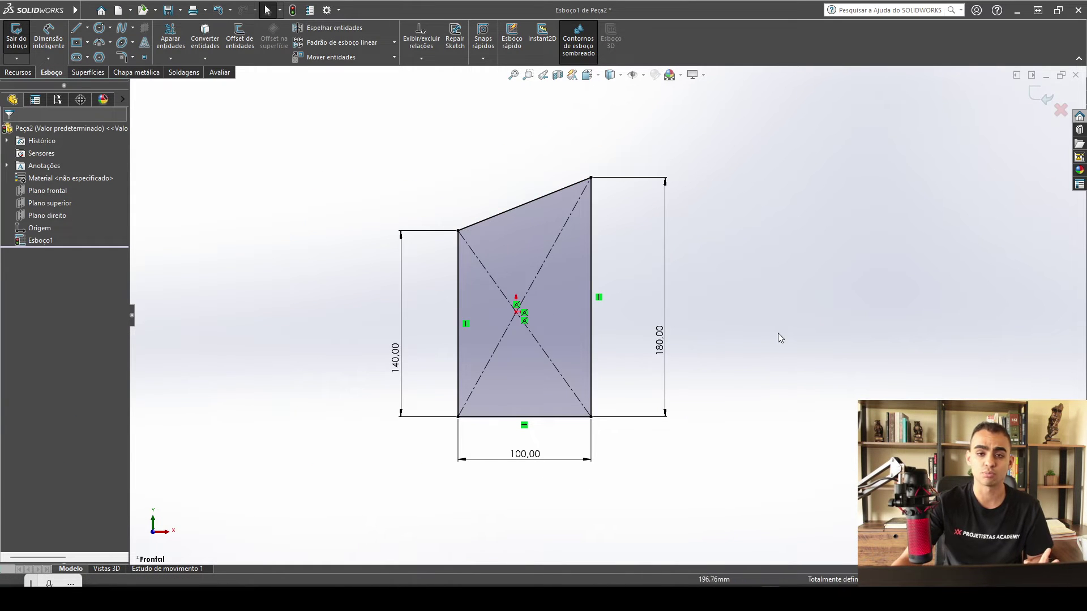
Step: Sketch a horizontal construction line about 149 mm long running left from the contour's upper-right corner
{"action": "scroll", "coordinate": [630, 188], "scroll_direction": "down", "scroll_amount": 2}
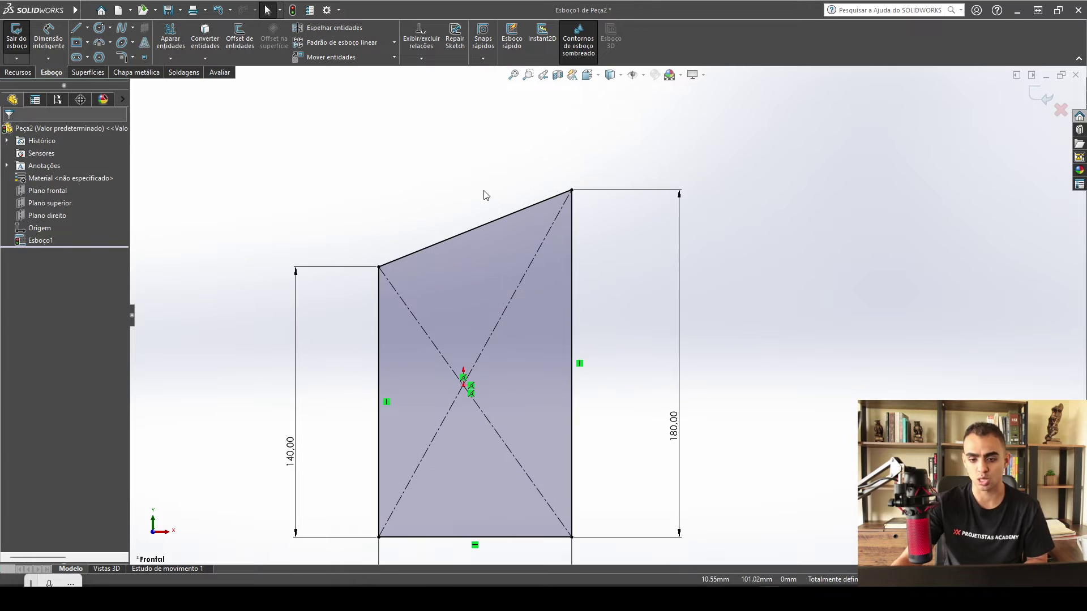
{"action": "key", "text": "l"}
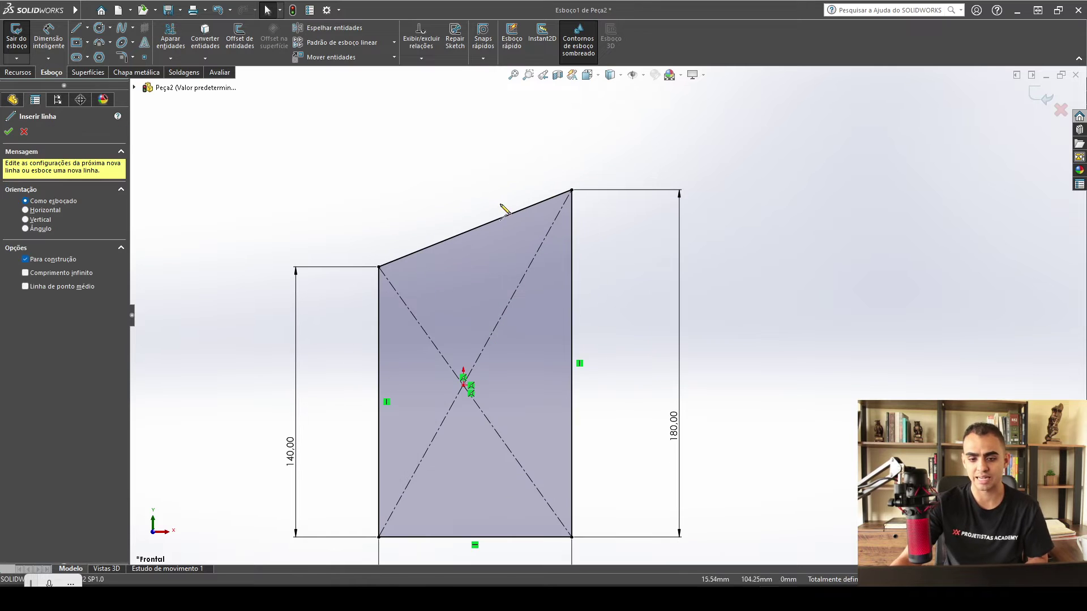
{"action": "left_click", "coordinate": [572, 191]}
{"action": "left_click", "coordinate": [284, 190]}
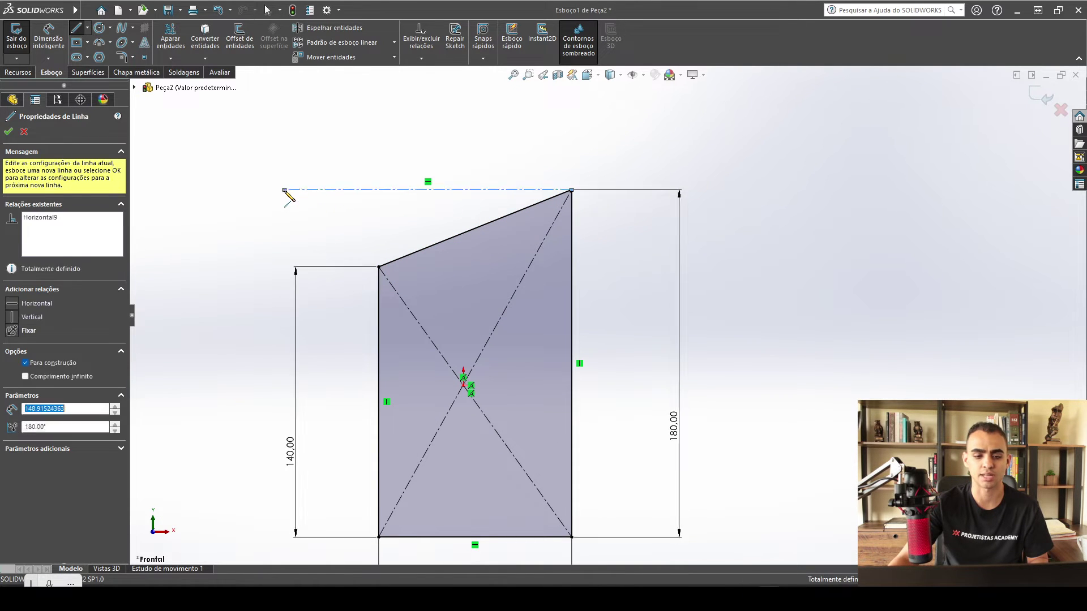
{"action": "key", "text": "Escape"}
Step: Add an angle dimension between the horizontal construction line and the contour's sloping top edge
{"action": "key", "text": "d"}
{"action": "left_click", "coordinate": [427, 191]}
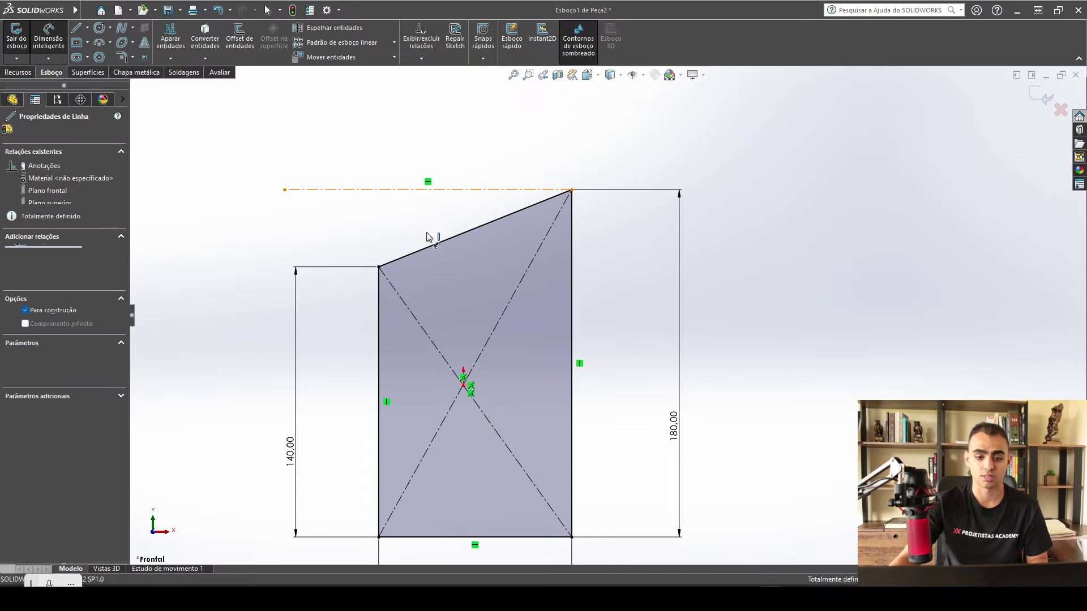
{"action": "left_click", "coordinate": [432, 249]}
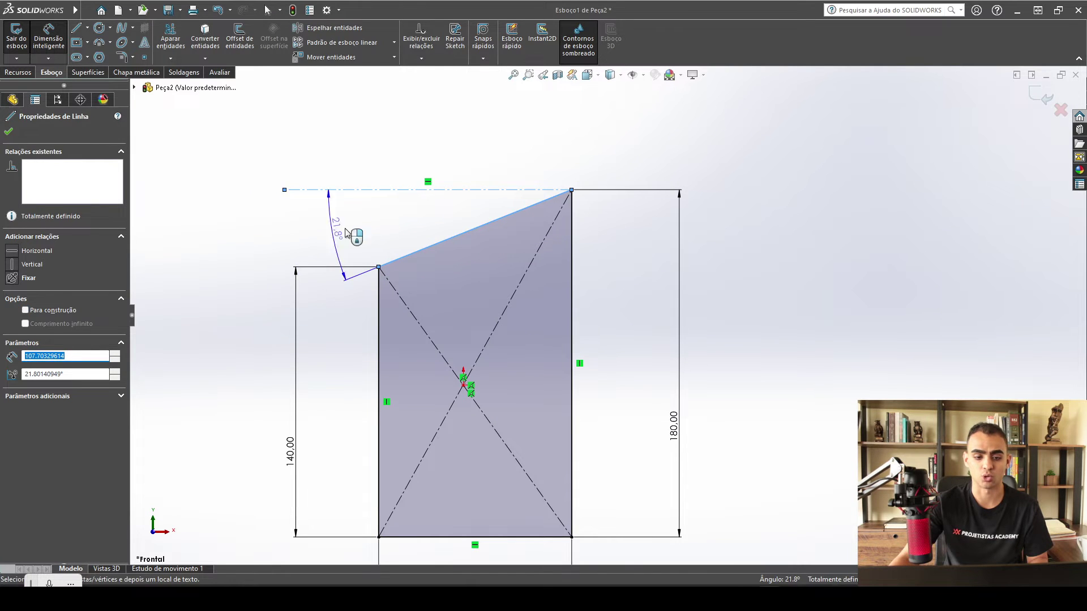
{"action": "left_click", "coordinate": [353, 234]}
{"action": "key", "text": "Escape"}
{"action": "left_click", "coordinate": [610, 292]}
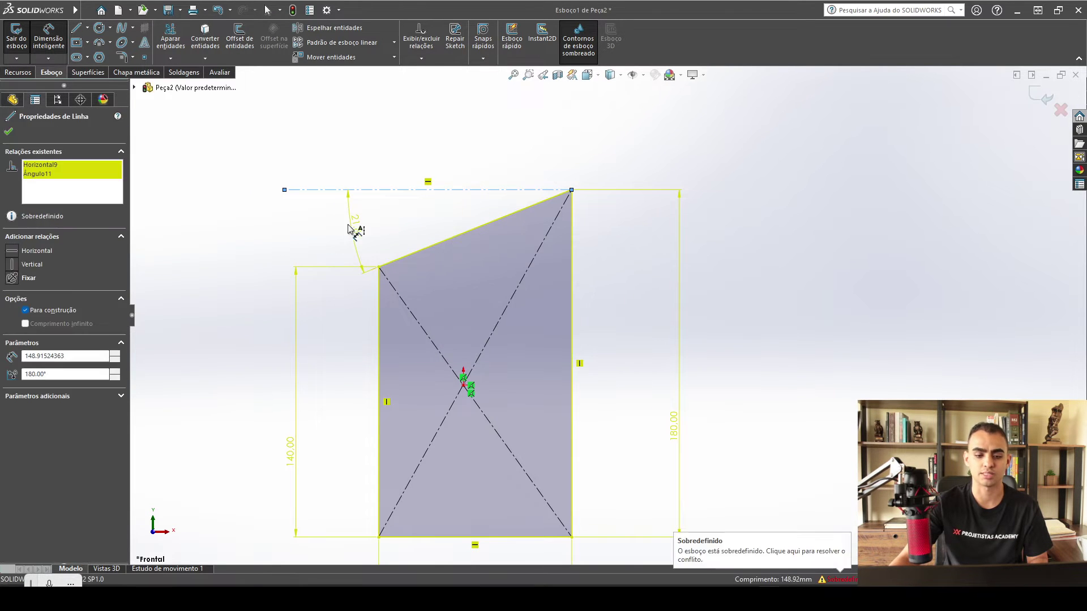
Step: Delete the angle dimension between the horizontal construction line and the sloping top edge
{"action": "left_click", "coordinate": [357, 227]}
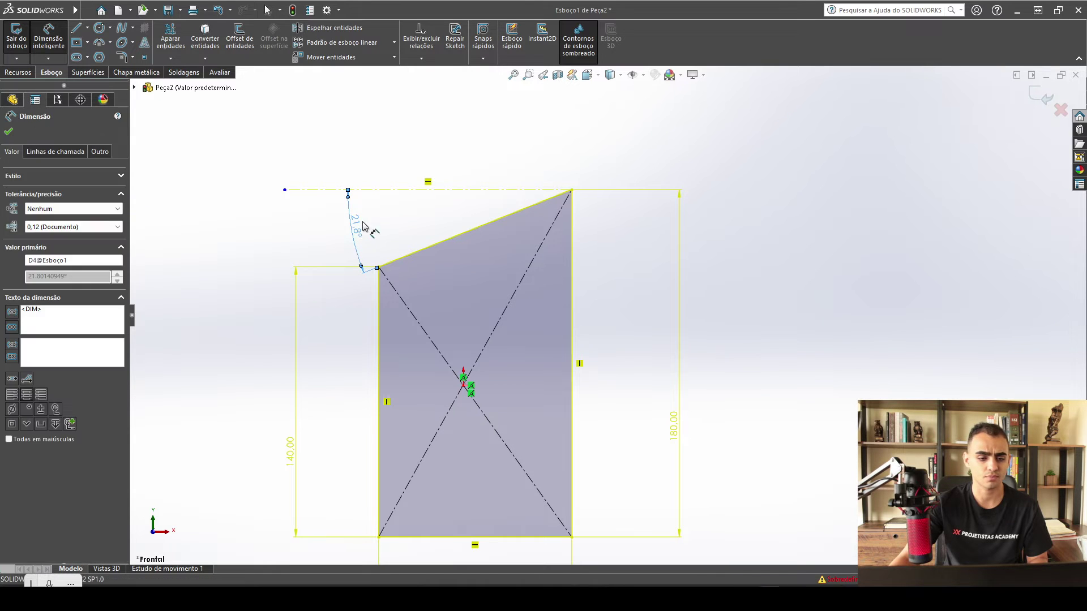
{"action": "key", "text": "Escape"}
{"action": "left_click_drag", "start_coordinate": [383, 233], "coordinate": [313, 216]}
{"action": "key", "text": "Delete"}
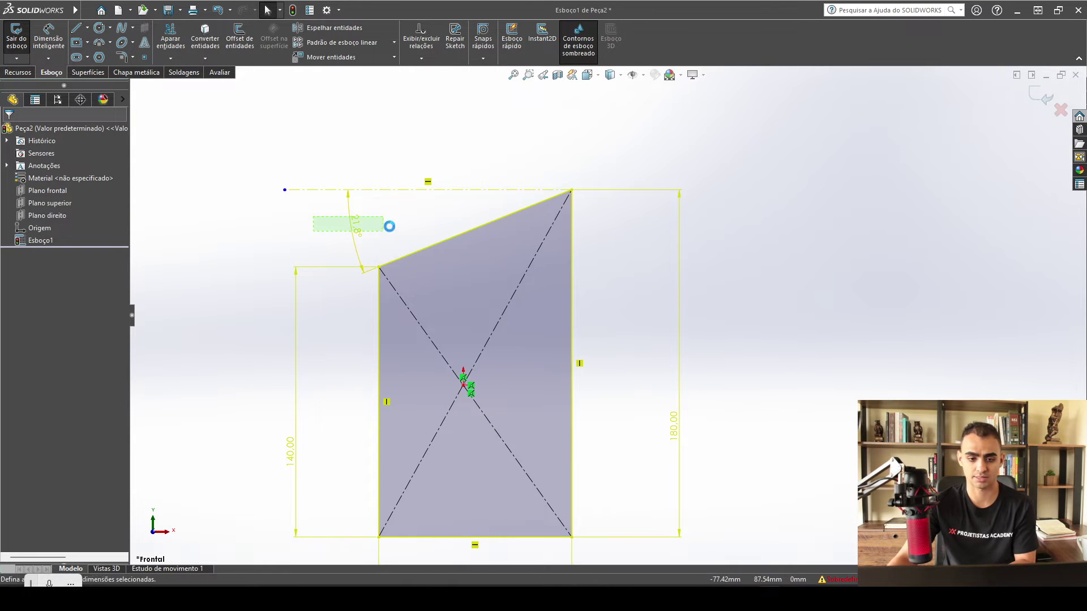
Step: Add the angle between the horizontal construction line and the contour's sloping top edge again, this time as a driven dimension
{"action": "key", "text": "d"}
{"action": "left_click", "coordinate": [372, 190]}
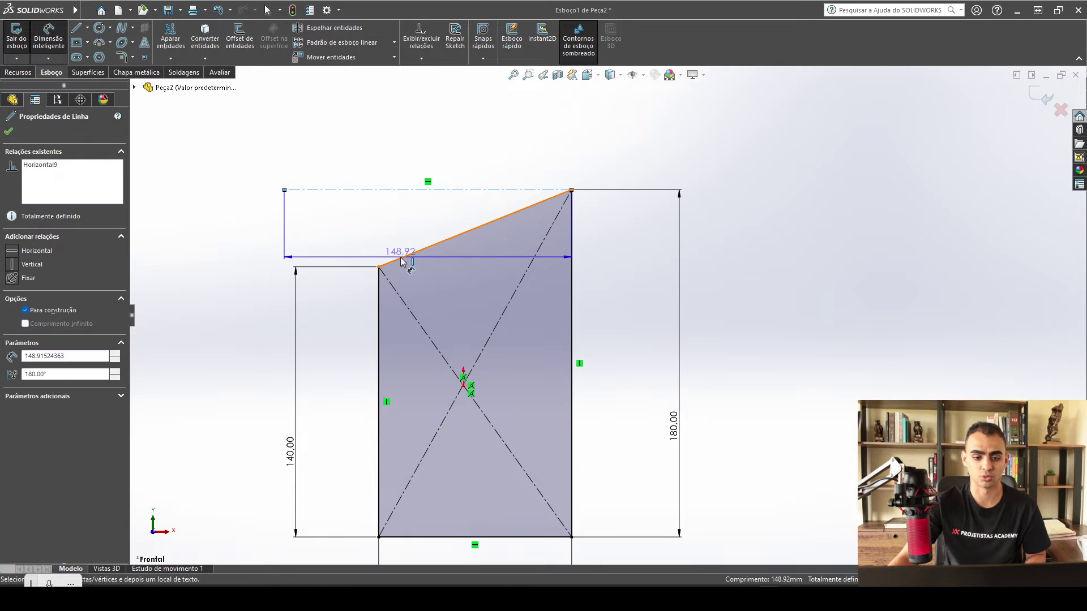
{"action": "left_click", "coordinate": [405, 256]}
{"action": "left_click", "coordinate": [308, 243]}
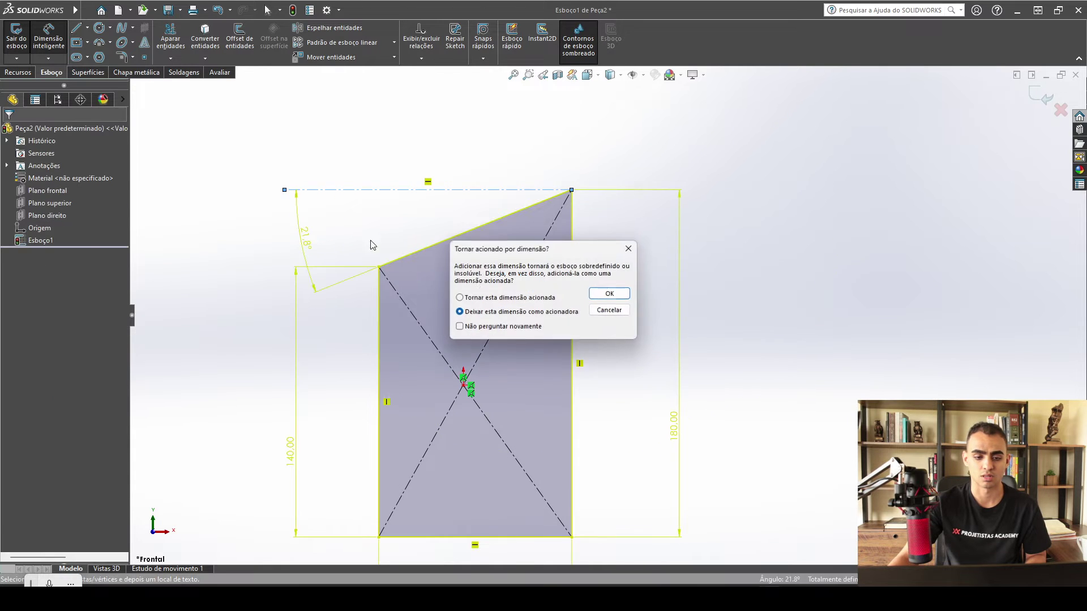
{"action": "left_click", "coordinate": [609, 294]}
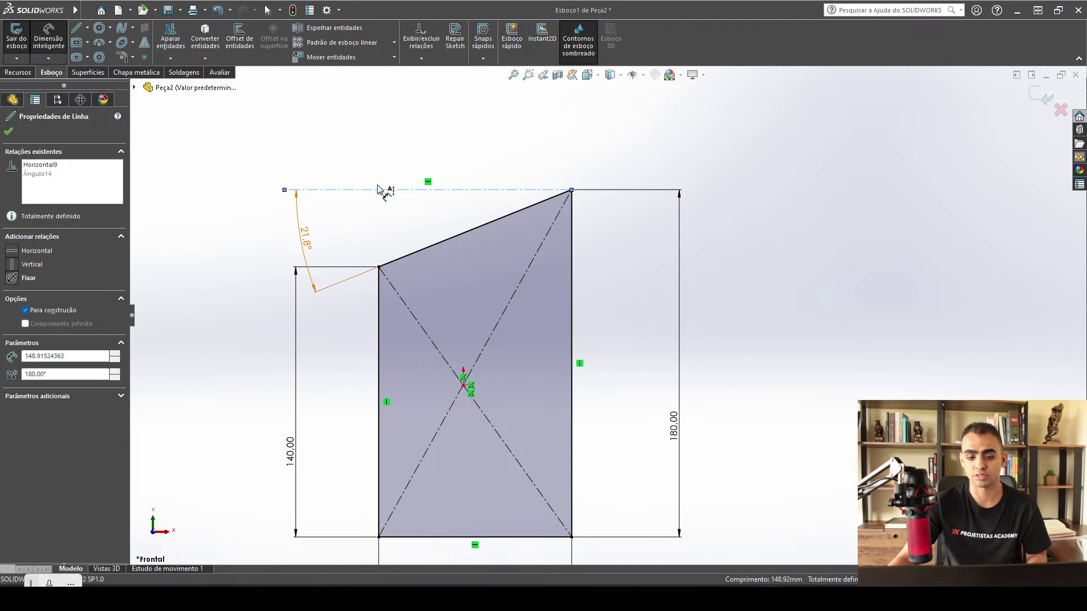
{"action": "key", "text": "Escape"}
{"action": "key", "text": "Escape"}
Step: Move the 140 mm dimension farther from the contour and the angle dimension closer to the sloping edge
{"action": "left_click_drag", "start_coordinate": [298, 441], "coordinate": [254, 451]}
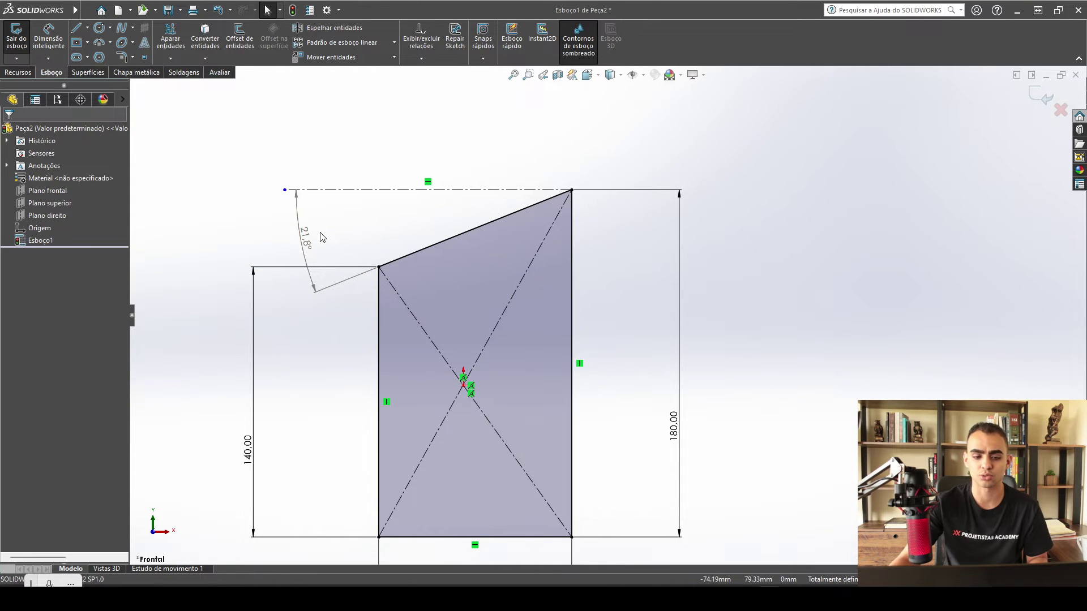
{"action": "left_click_drag", "start_coordinate": [306, 243], "coordinate": [386, 227]}
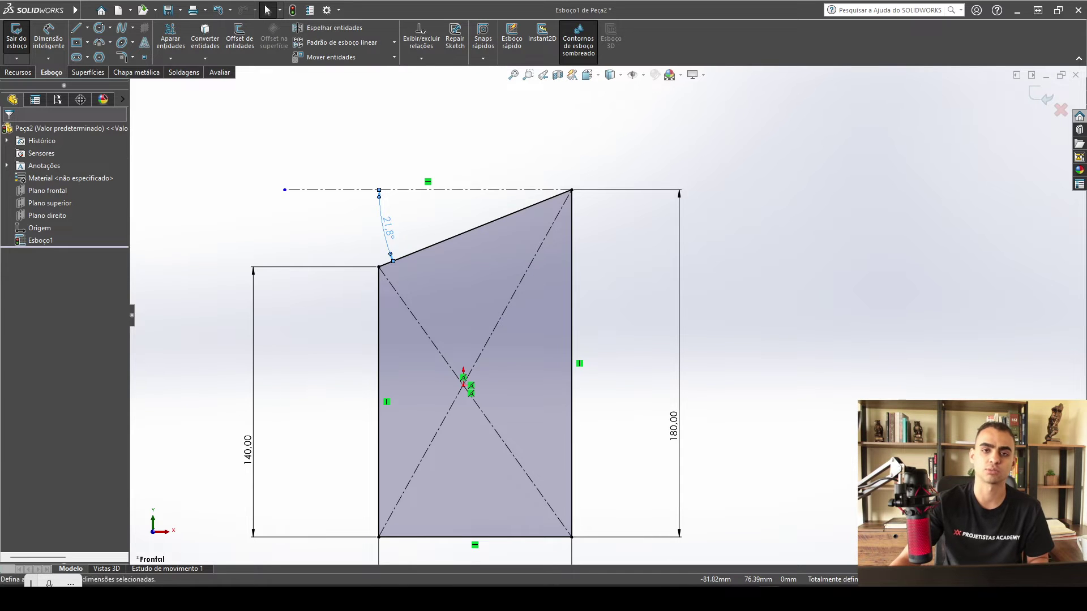
{"action": "left_click", "coordinate": [345, 295]}
Step: Delete the whole contour with its construction lines and dimensions, leaving the sketch empty
{"action": "scroll", "coordinate": [498, 413], "scroll_direction": "up", "scroll_amount": 4}
{"action": "scroll", "coordinate": [577, 461], "scroll_direction": "down", "scroll_amount": 1}
{"action": "scroll", "coordinate": [570, 281], "scroll_direction": "down", "scroll_amount": 2}
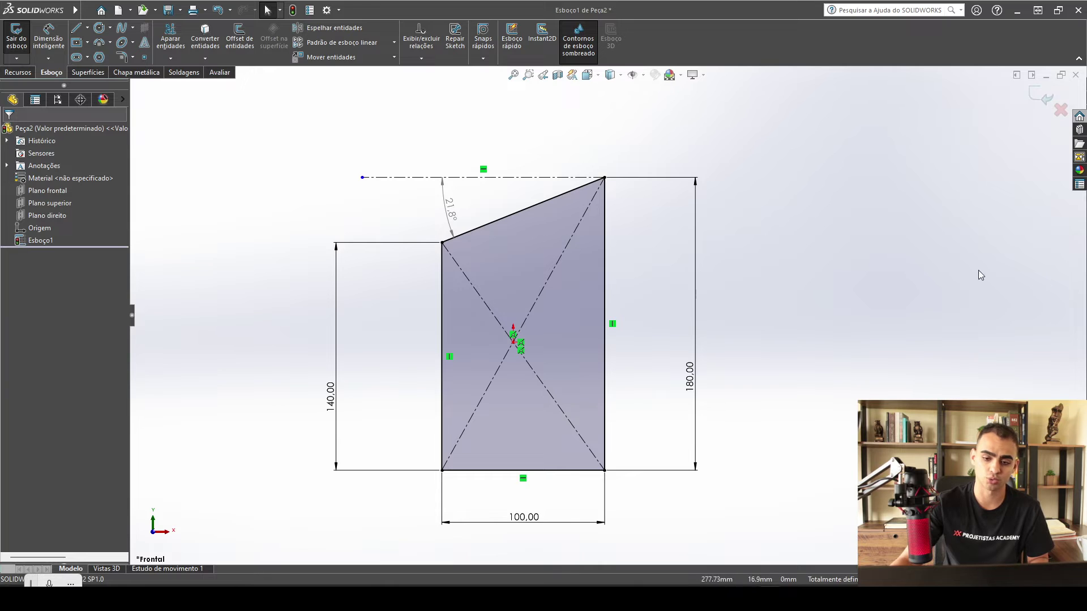
{"action": "mouse_move", "coordinate": [771, 539]}
{"action": "left_mouse_down"}
{"action": "mouse_move", "coordinate": [189, 68]}
{"action": "mouse_move", "coordinate": [182, 107]}
{"action": "left_mouse_up"}
{"action": "key", "text": "Delete"}
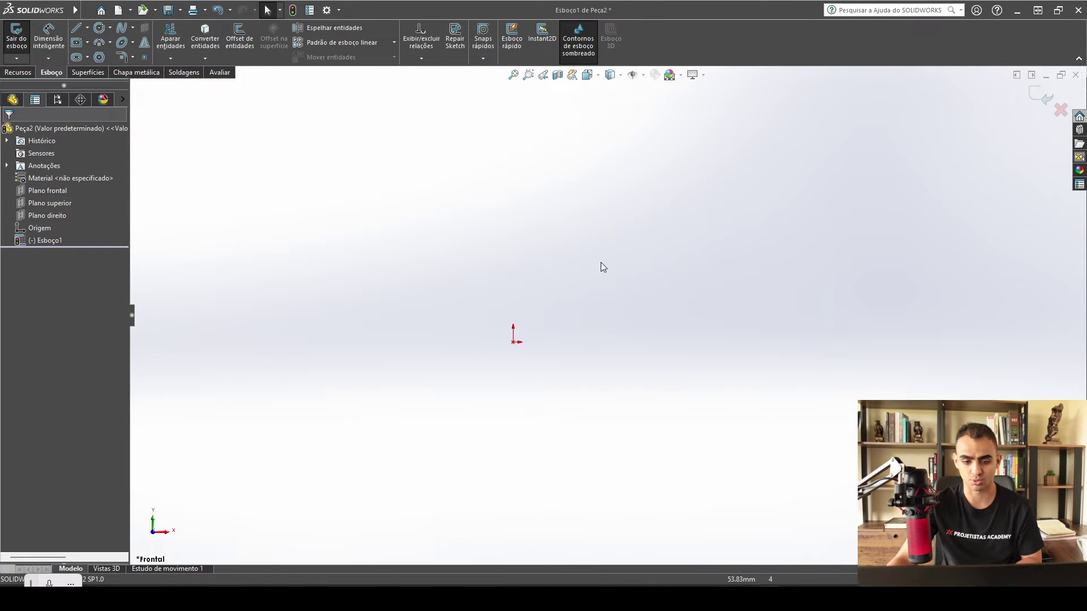
Step: Sketch a horizontal line about 230 mm long running right from the origin
{"action": "key", "text": "l"}
{"action": "key", "text": "Escape"}
{"action": "key", "text": "l"}
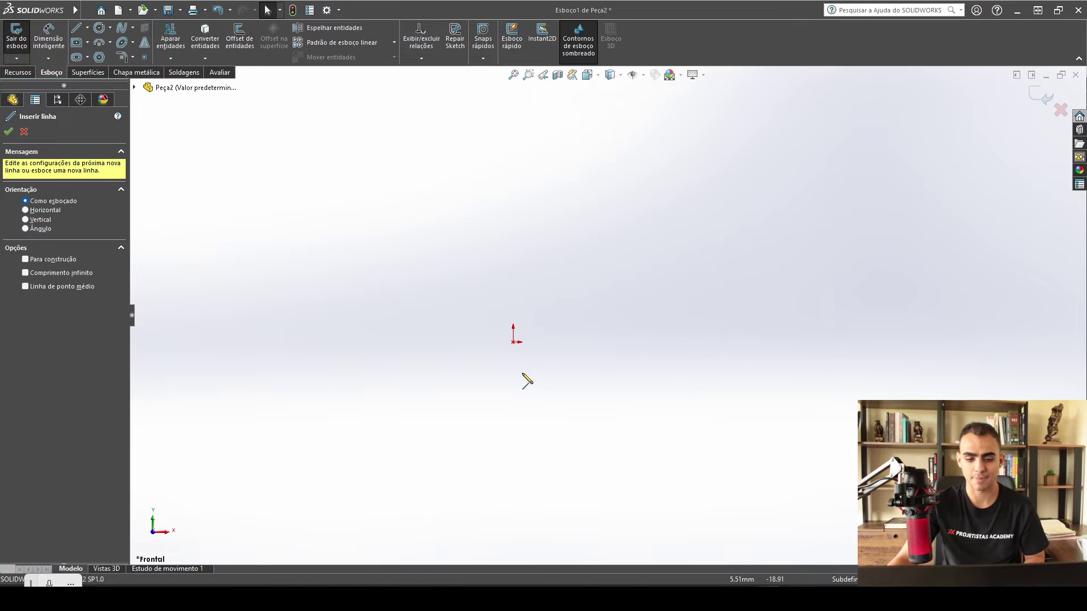
{"action": "left_click", "coordinate": [514, 342]}
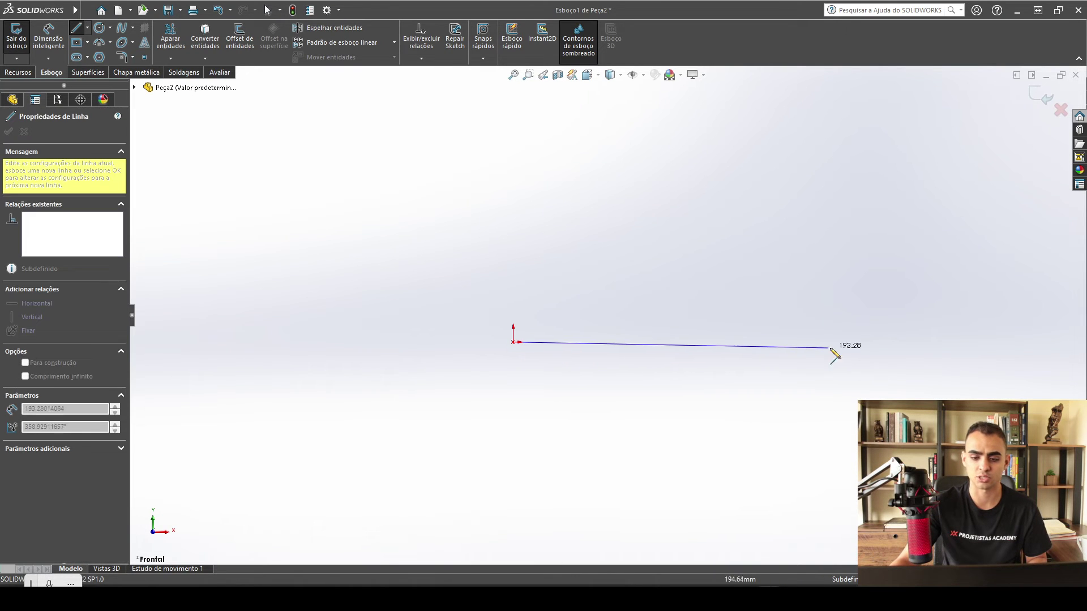
{"action": "left_click", "coordinate": [889, 341]}
{"action": "key", "text": "Escape"}
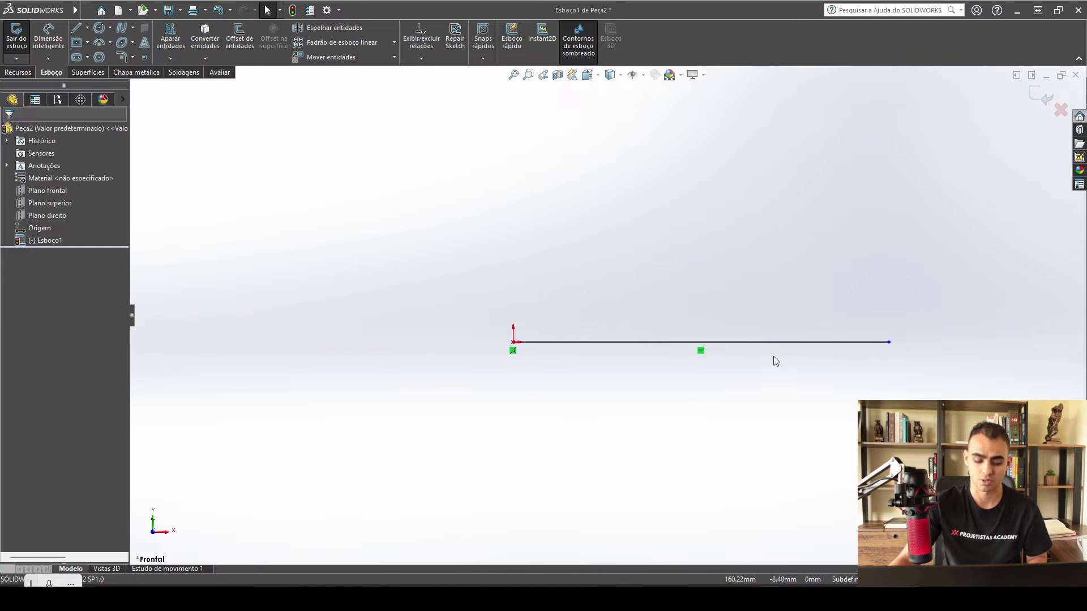
Step: Sketch a sloping line about 120 mm long, up and left from the horizontal line's midpoint at about 124°
{"action": "key", "text": "l"}
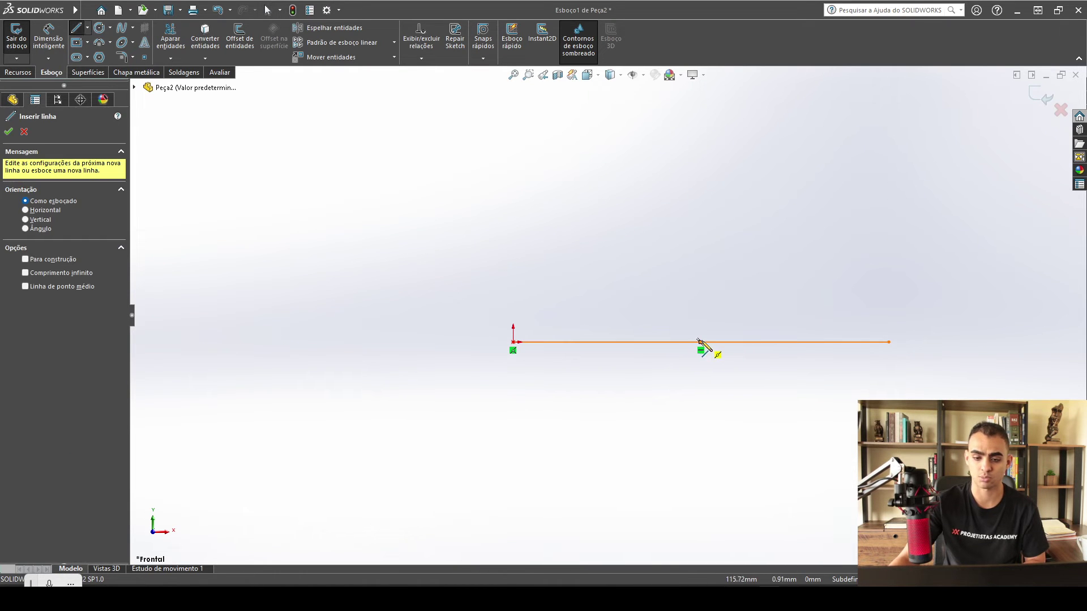
{"action": "left_click", "coordinate": [700, 342]}
{"action": "left_click", "coordinate": [591, 180]}
{"action": "key", "text": "Escape"}
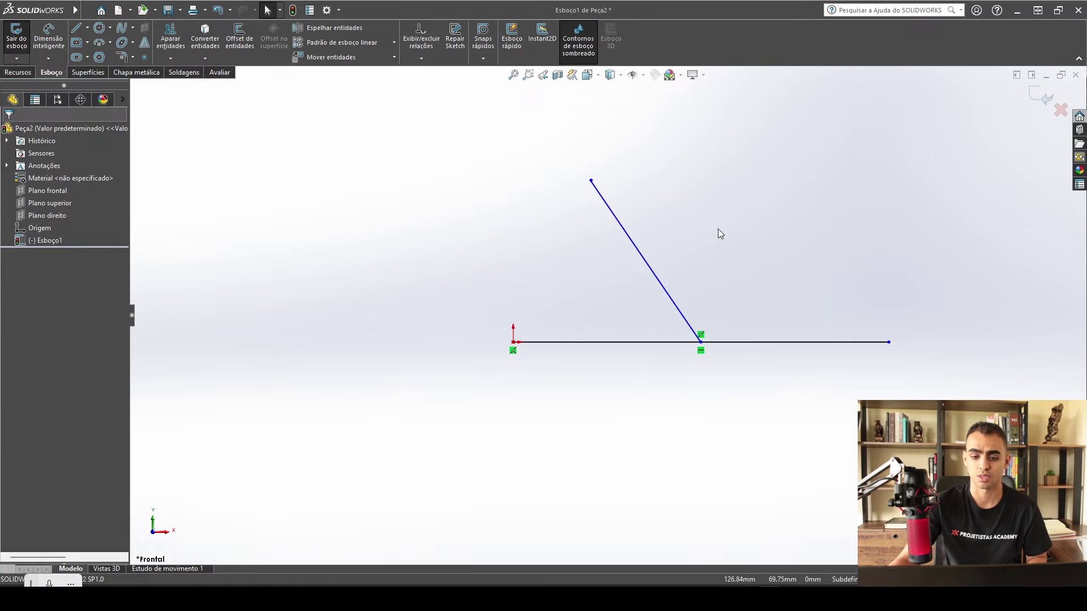
{"action": "left_click", "coordinate": [658, 283]}
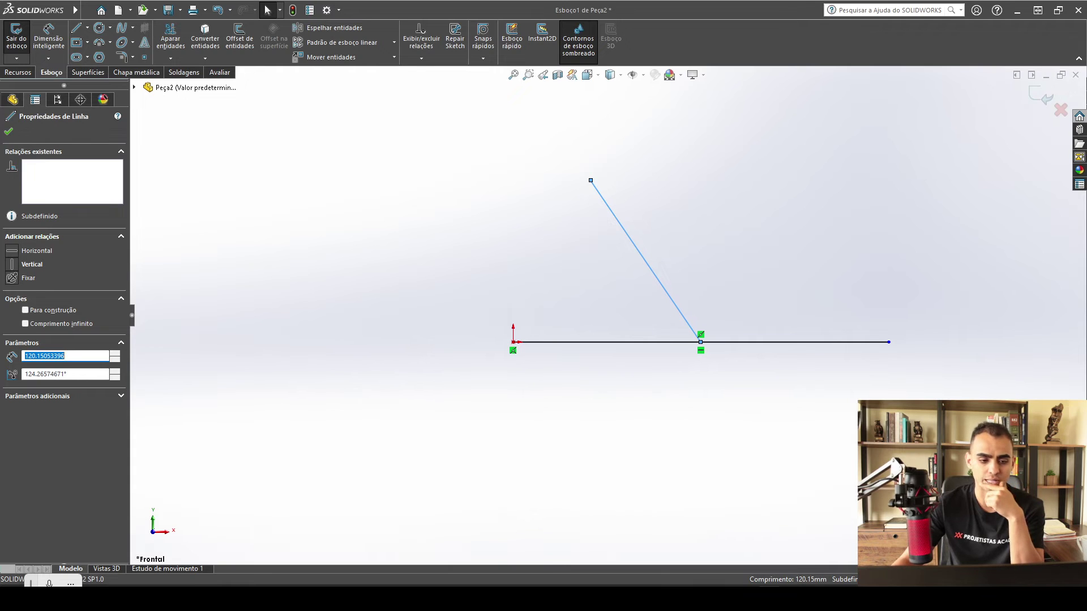
Step: Make the two lines collinear and move the second line's free endpoint past the origin and back along the horizontal line
{"action": "mouse_move", "coordinate": [774, 453]}
{"action": "left_mouse_down"}
{"action": "mouse_move", "coordinate": [777, 442]}
{"action": "mouse_move", "coordinate": [616, 277]}
{"action": "mouse_move", "coordinate": [477, 151]}
{"action": "left_mouse_up"}
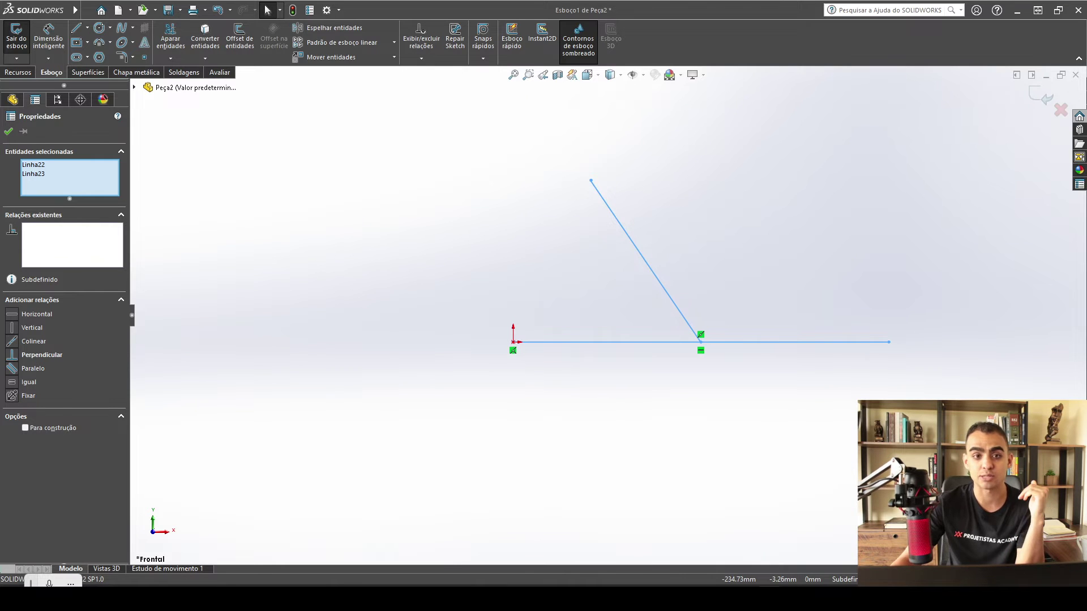
{"action": "left_click", "coordinate": [11, 341]}
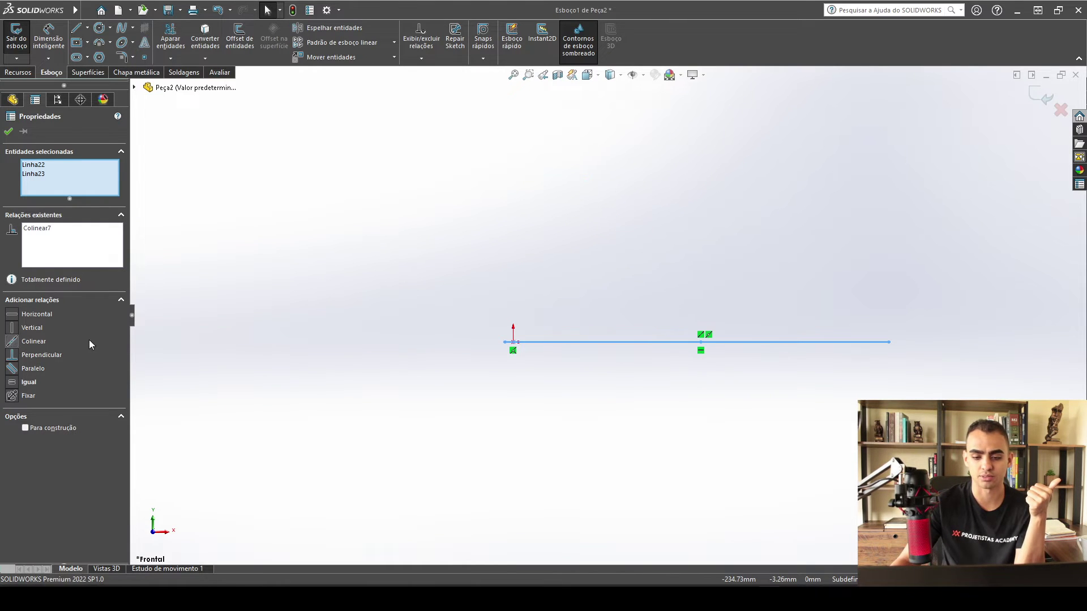
{"action": "left_click", "coordinate": [488, 369]}
{"action": "left_click_drag", "start_coordinate": [503, 343], "coordinate": [258, 342]}
{"action": "left_click", "coordinate": [339, 417]}
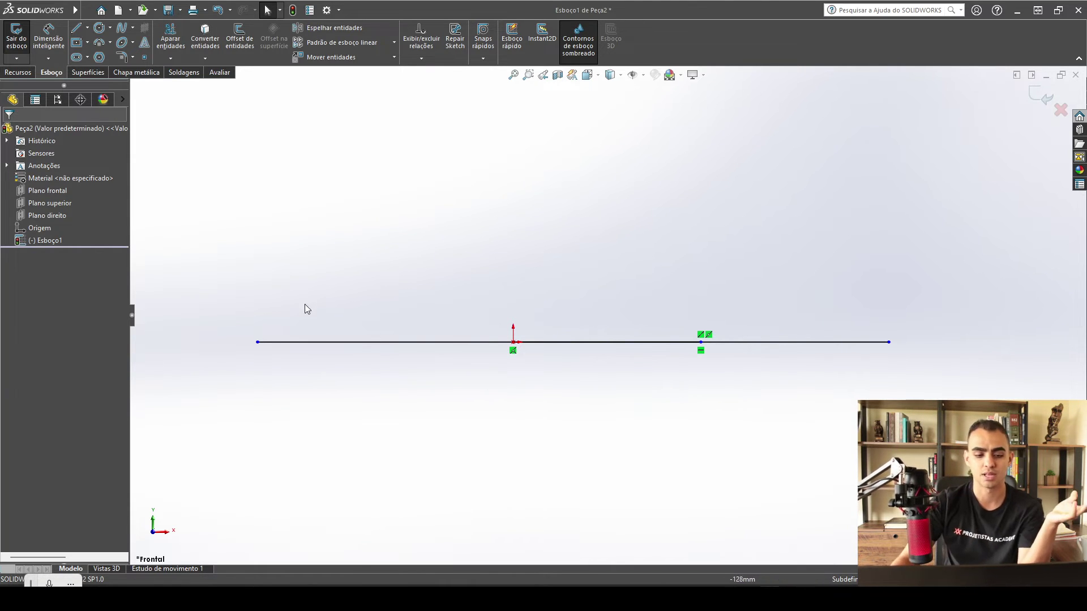
{"action": "mouse_move", "coordinate": [257, 342]}
{"action": "left_mouse_down"}
{"action": "mouse_move", "coordinate": [987, 332]}
{"action": "mouse_move", "coordinate": [762, 317]}
{"action": "left_mouse_up"}
{"action": "left_click", "coordinate": [666, 246]}
Step: Undo the endpoint moves and the collinear relation between the two lines
{"action": "key", "text": "ctrl+z"}
{"action": "key", "text": "ctrl+z"}
{"action": "key", "text": "ctrl+z"}
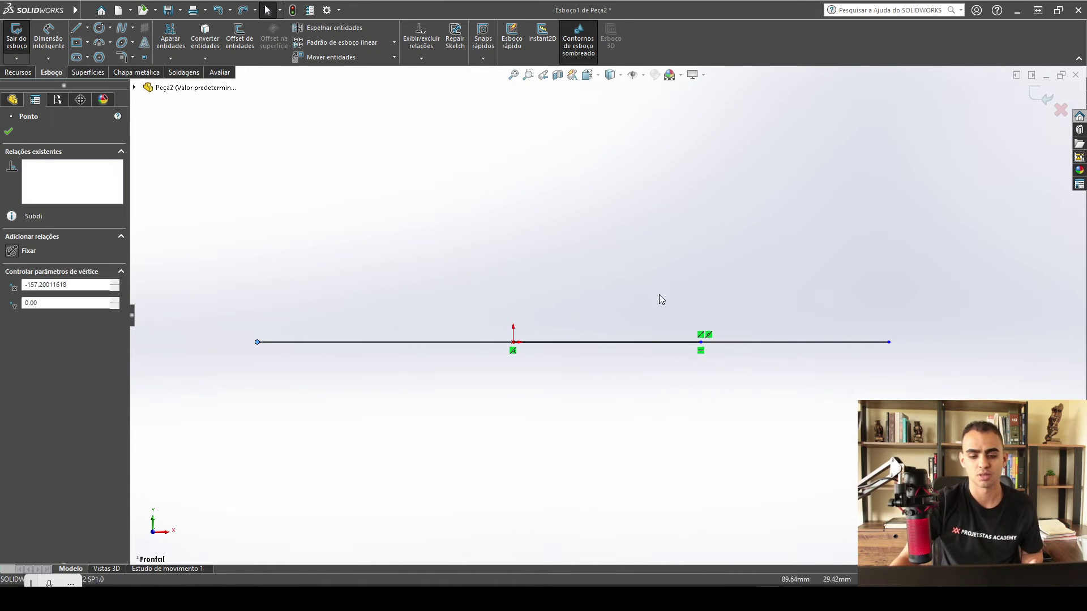
{"action": "left_click", "coordinate": [842, 449]}
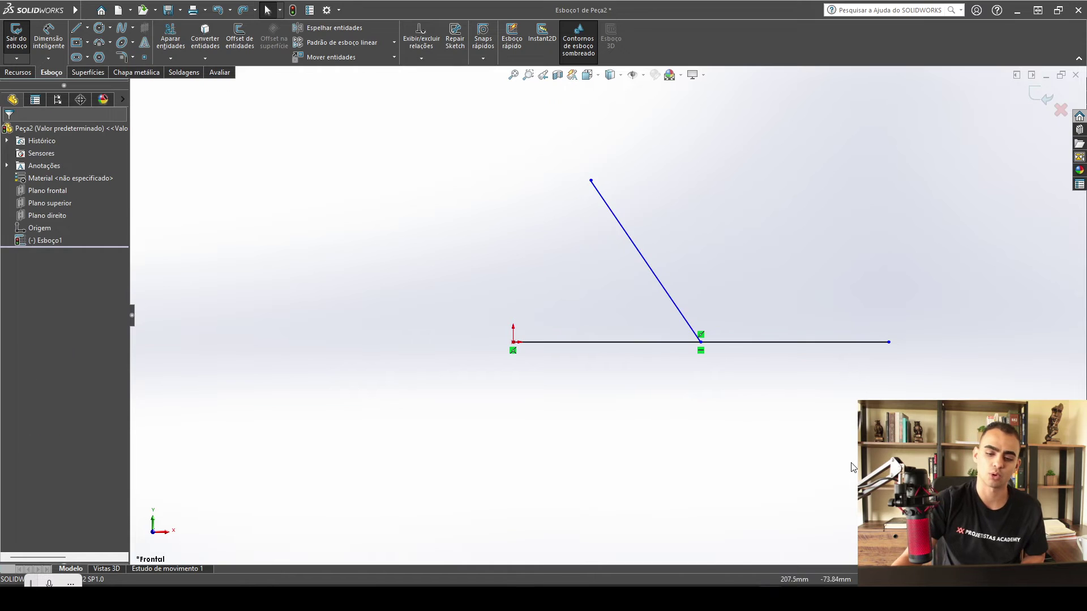
Step: Add a perpendicular relation between the sloping line and the horizontal line
{"action": "left_click_drag", "start_coordinate": [881, 468], "coordinate": [433, 139]}
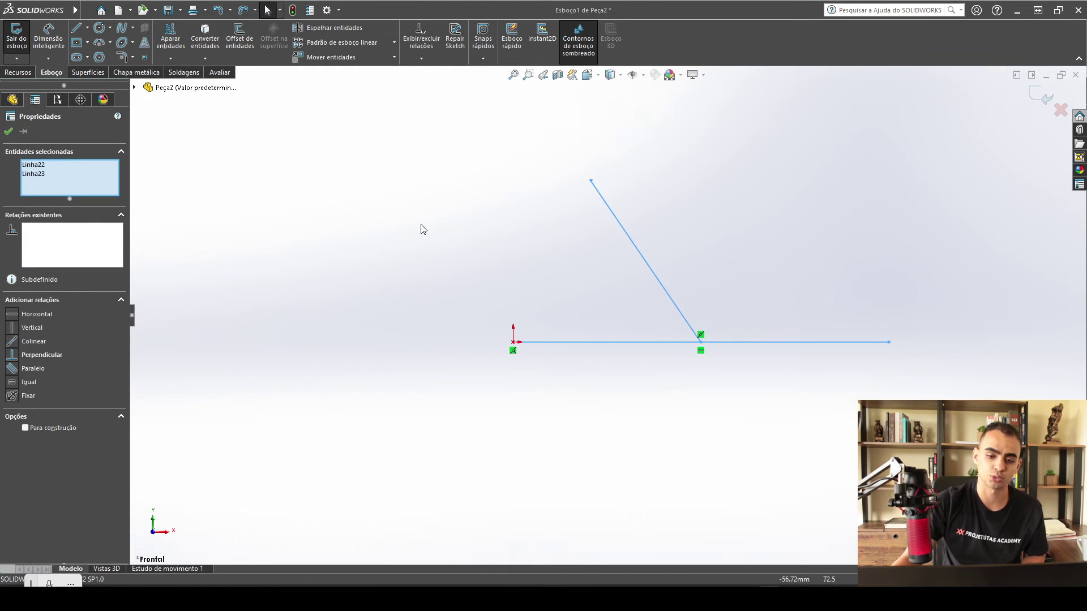
{"action": "left_click", "coordinate": [17, 355]}
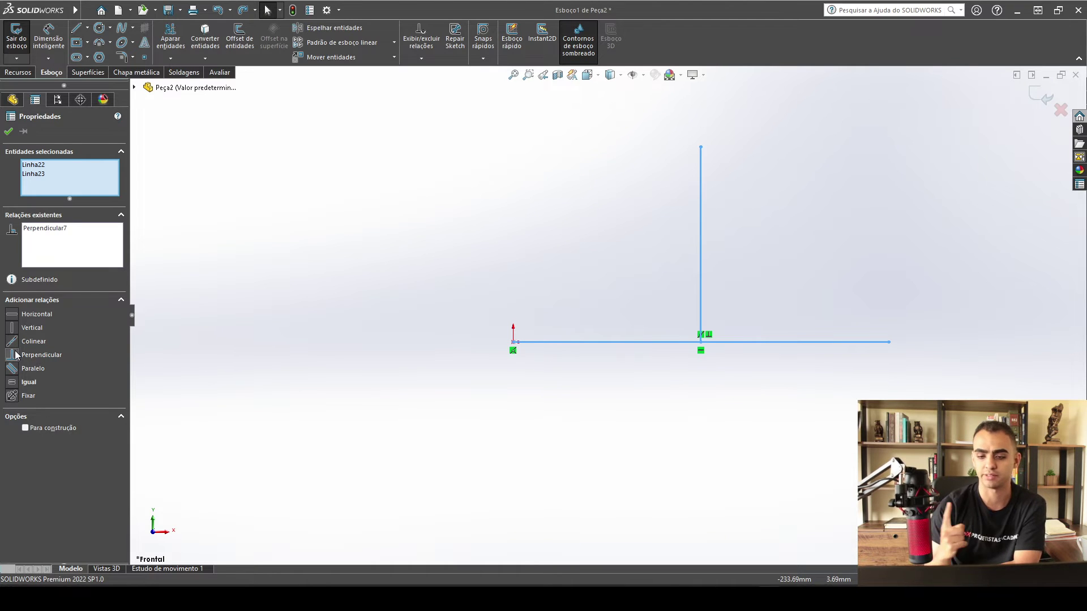
{"action": "left_click", "coordinate": [791, 179]}
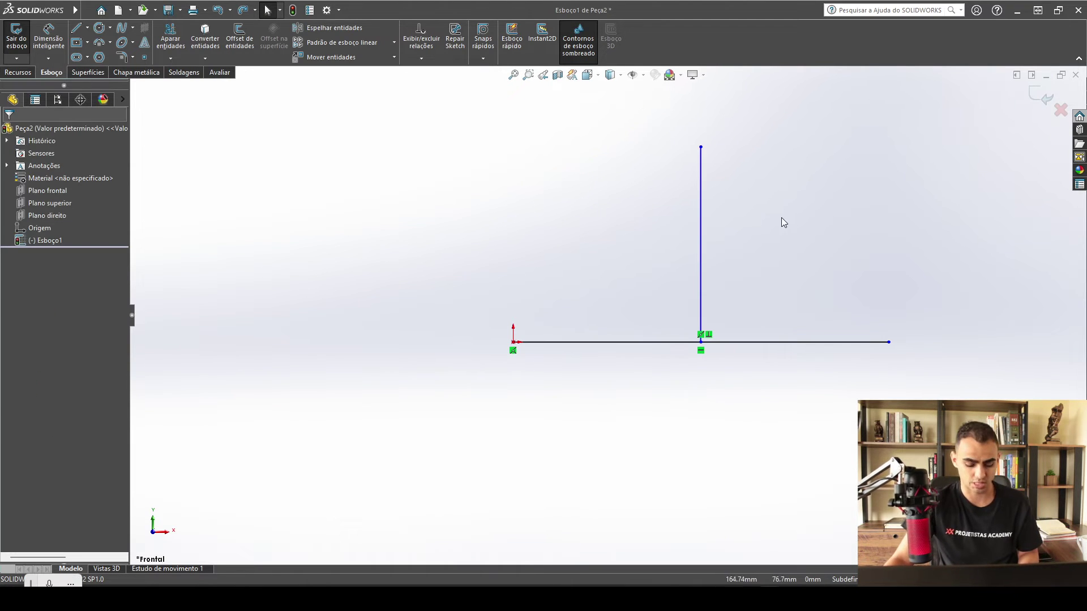
{"action": "left_click", "coordinate": [701, 226]}
{"action": "left_click", "coordinate": [815, 343]}
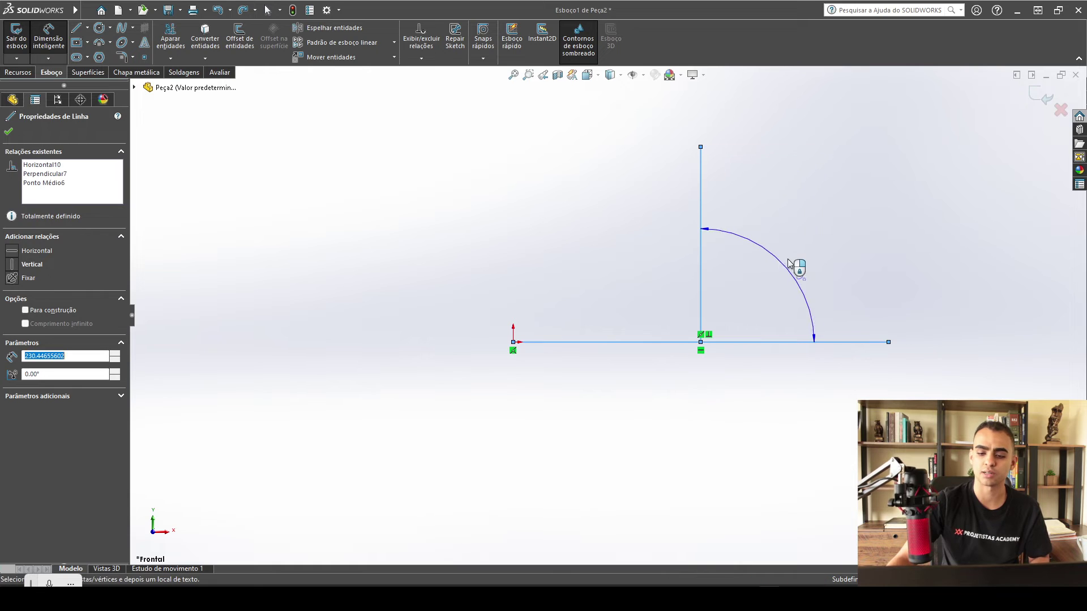
{"action": "key", "text": "Escape"}
{"action": "key", "text": "Escape"}
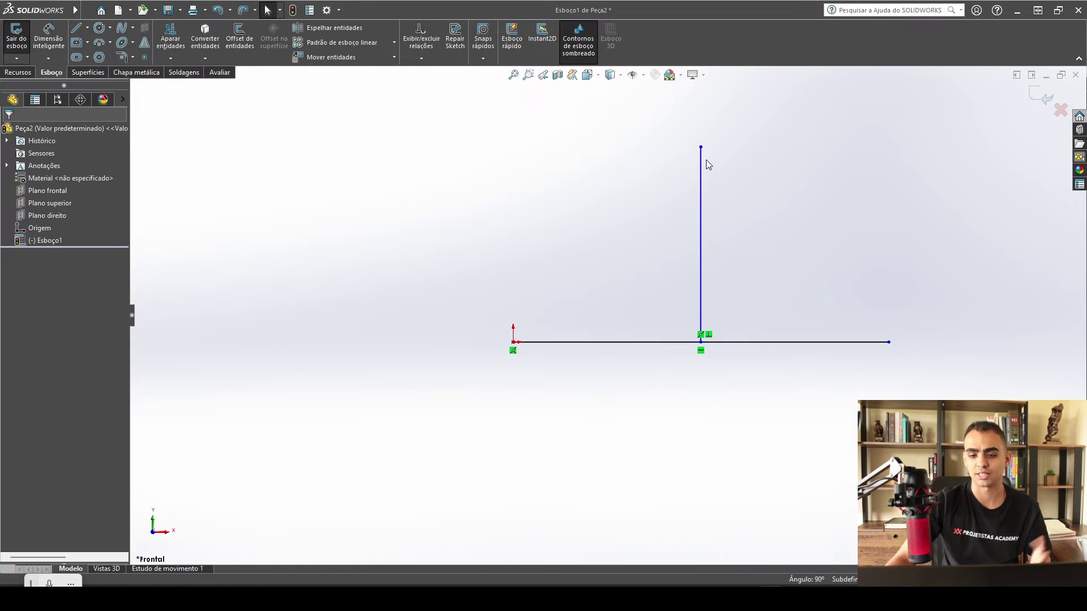
Step: Dimension the vertical line's length, accepting its drawn value
{"action": "key", "text": "d"}
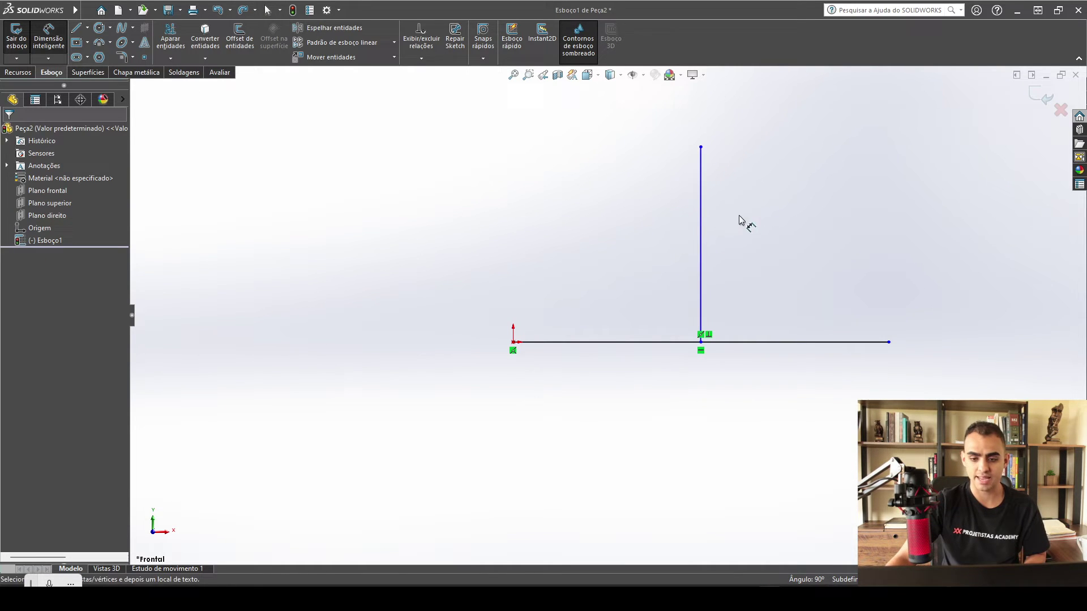
{"action": "left_click", "coordinate": [702, 216]}
{"action": "left_click", "coordinate": [410, 249]}
{"action": "key", "text": "Return"}
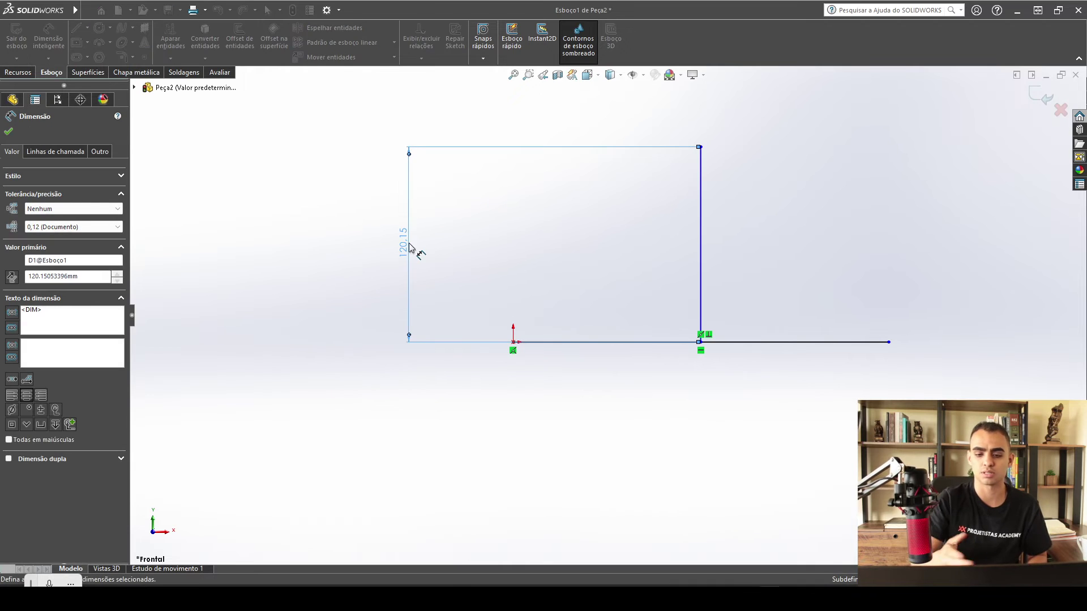
Step: Dimension the horizontal distance from the origin to the vertical line, accepting its drawn value
{"action": "left_click", "coordinate": [513, 343]}
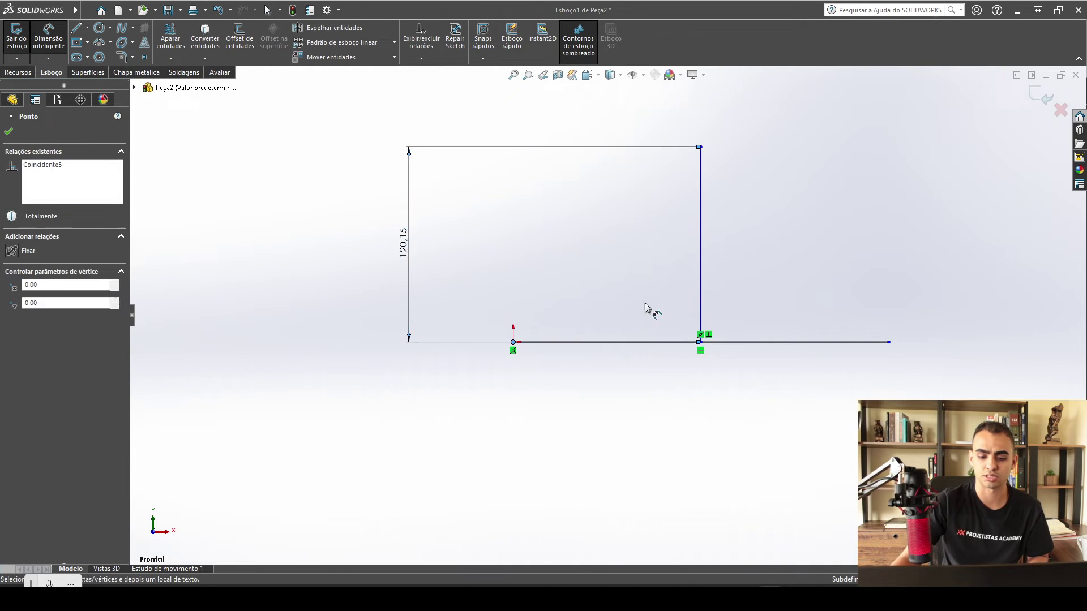
{"action": "left_click", "coordinate": [702, 306]}
{"action": "left_click", "coordinate": [623, 441]}
{"action": "key", "text": "Return"}
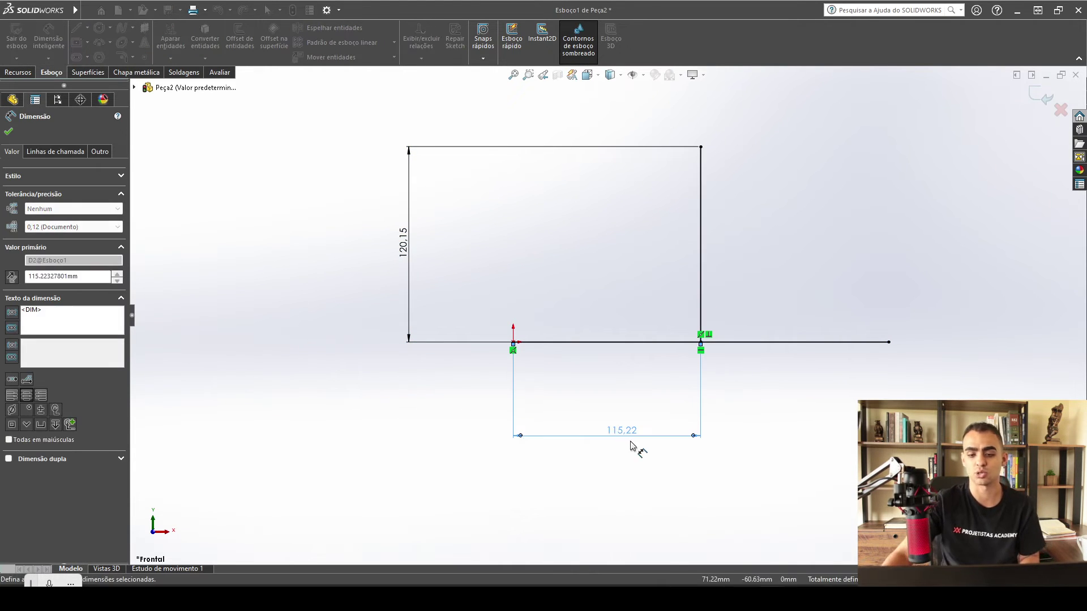
{"action": "key", "text": "Escape"}
Step: Delete both dimensions and the perpendicular relation between the two lines
{"action": "left_click_drag", "start_coordinate": [736, 481], "coordinate": [336, 415]}
{"action": "key", "text": "Delete"}
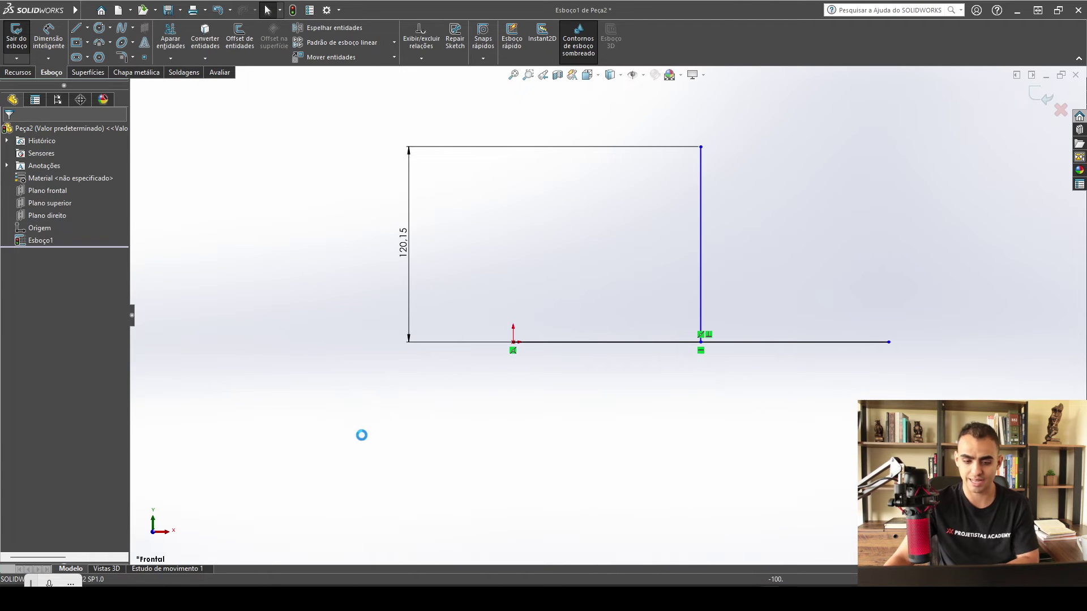
{"action": "left_click_drag", "start_coordinate": [429, 431], "coordinate": [334, 172]}
{"action": "key", "text": "Delete"}
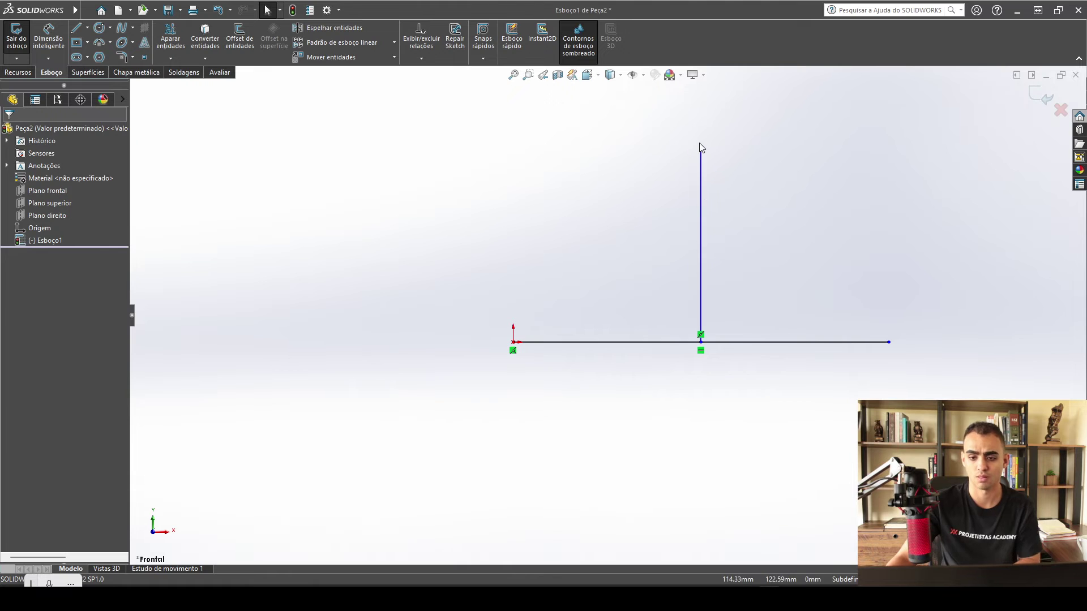
Step: Move the vertical line's free endpoint down and left so the line slopes, and select both lines
{"action": "left_click_drag", "start_coordinate": [701, 147], "coordinate": [566, 230]}
{"action": "left_click_drag", "start_coordinate": [855, 450], "coordinate": [509, 210]}
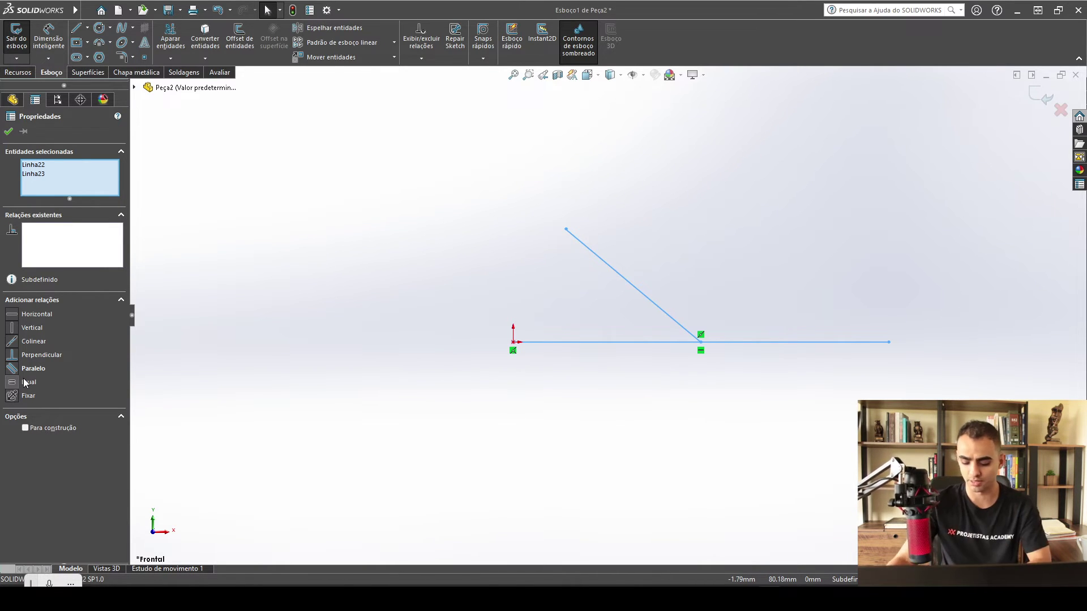
Step: Take a screen capture and show it in a maximized Snipping Tool window
{"action": "key", "text": "super+shift+s"}
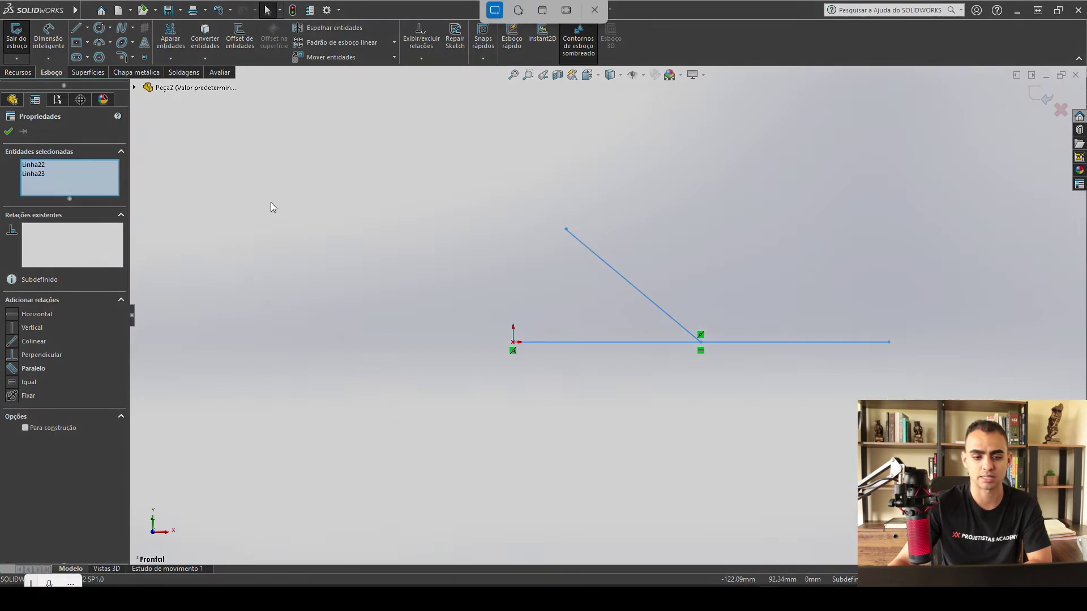
{"action": "key", "text": "Escape"}
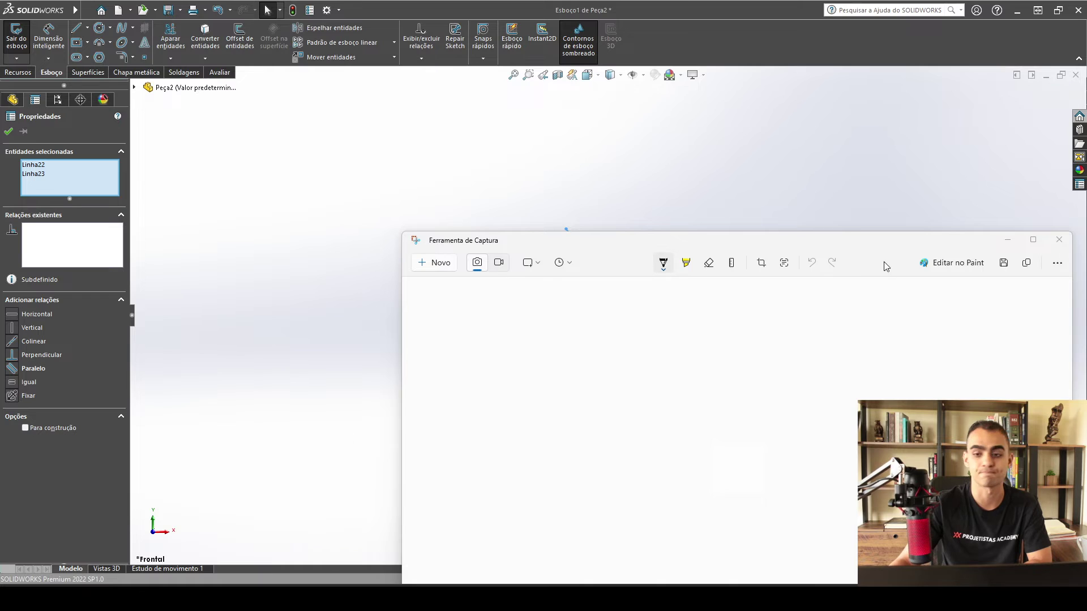
{"action": "left_click", "coordinate": [1033, 241]}
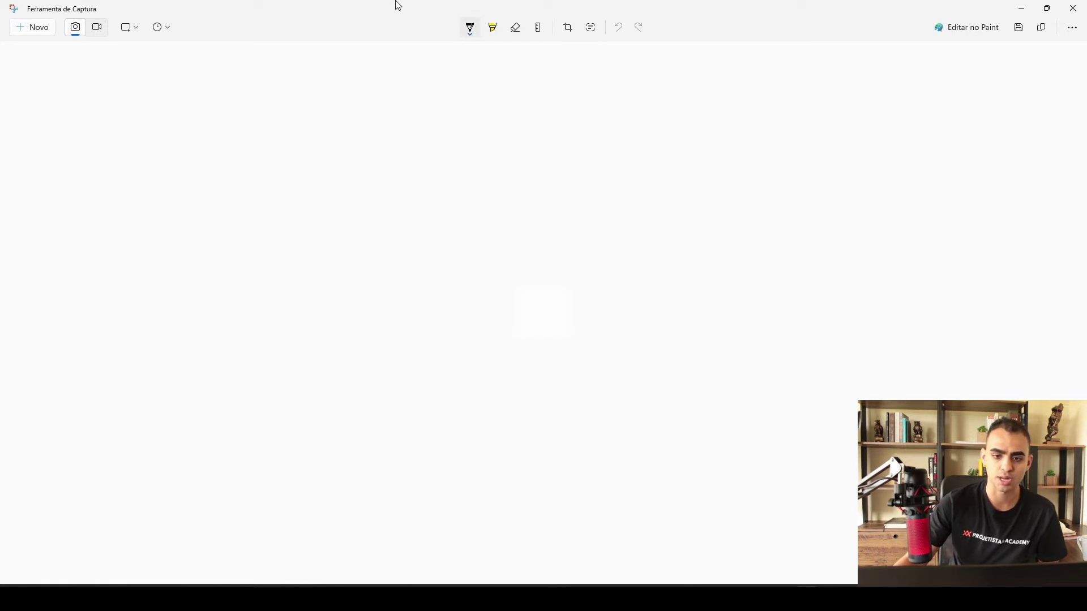
Step: Increase the black pen's stroke size, then make a test stroke on the canvas and undo it
{"action": "left_click", "coordinate": [470, 27]}
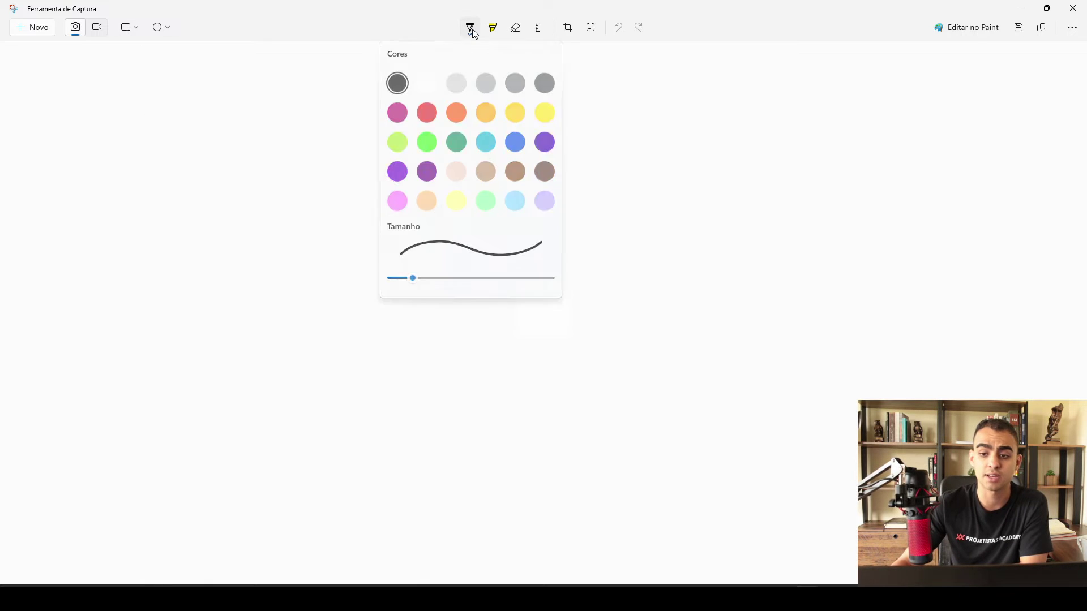
{"action": "left_click_drag", "start_coordinate": [413, 277], "coordinate": [453, 280]}
{"action": "key", "text": "Escape"}
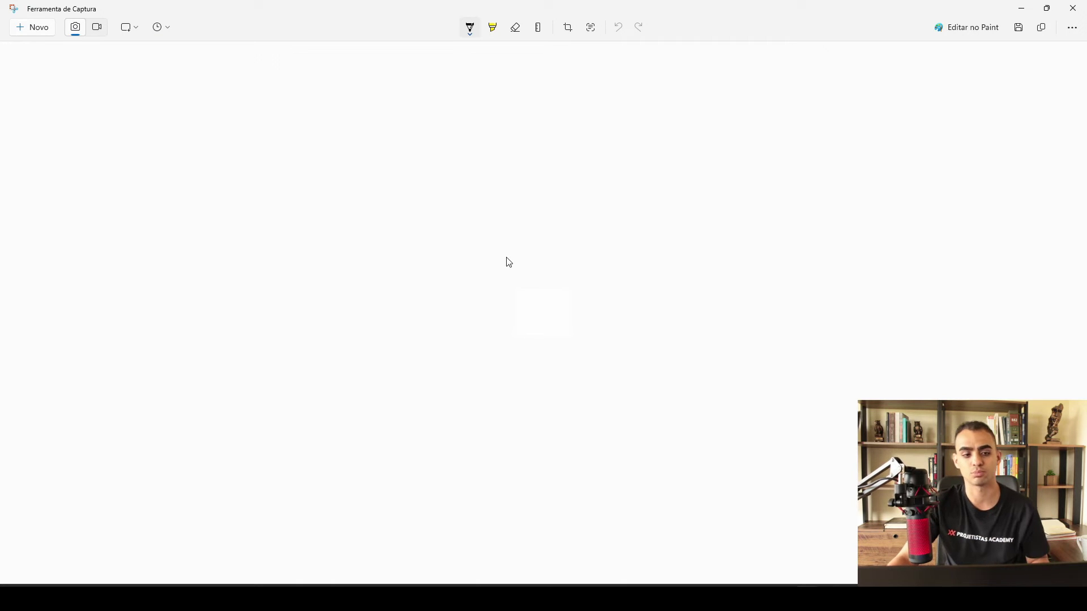
{"action": "left_click", "coordinate": [470, 31]}
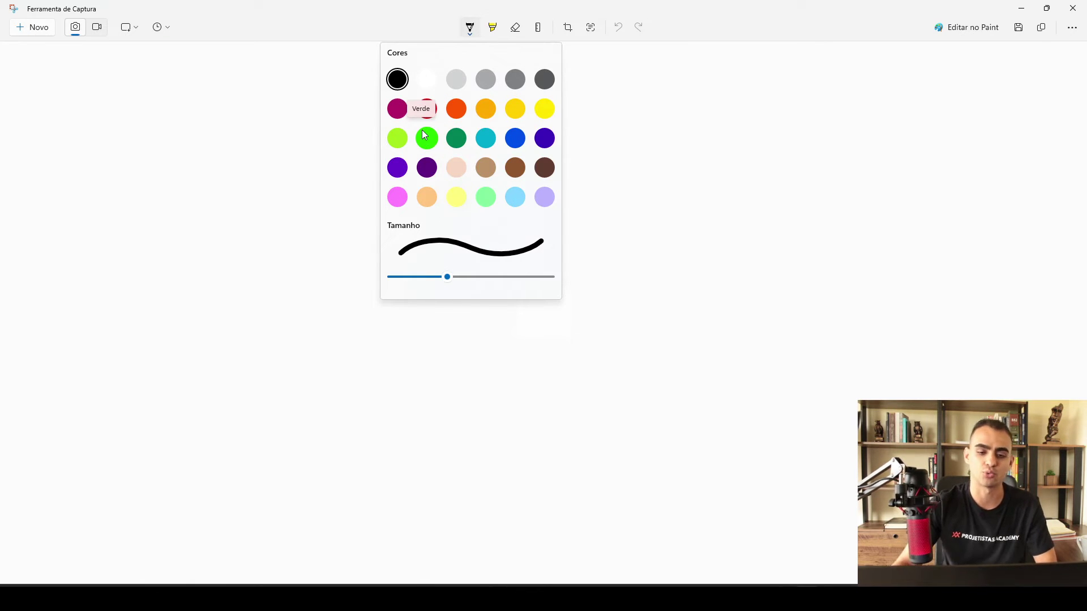
{"action": "left_click", "coordinate": [697, 318]}
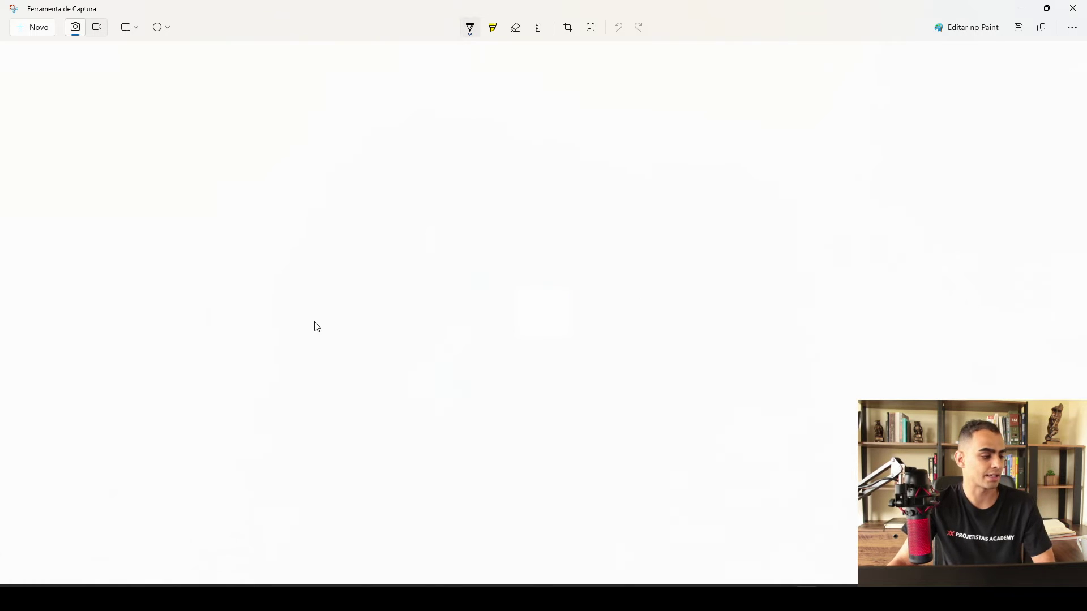
{"action": "left_click_drag", "start_coordinate": [434, 122], "coordinate": [297, 208]}
{"action": "key", "text": "ctrl+z"}
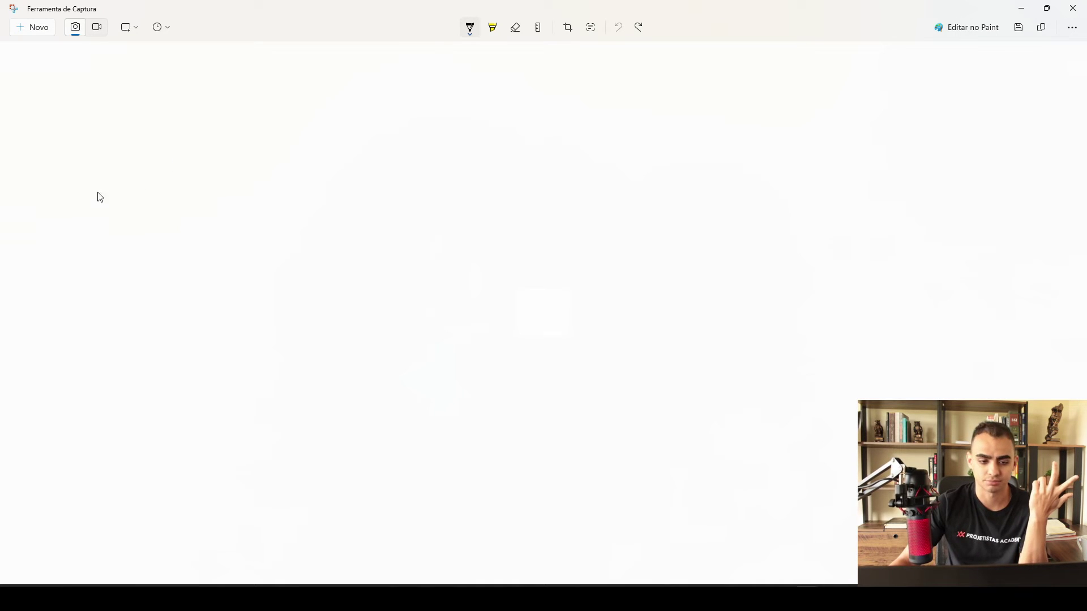
Step: Draw a vertical and a horizontal black line meeting at a corner, with a diagonal rising from that corner
{"action": "left_click_drag", "start_coordinate": [144, 88], "coordinate": [150, 220]}
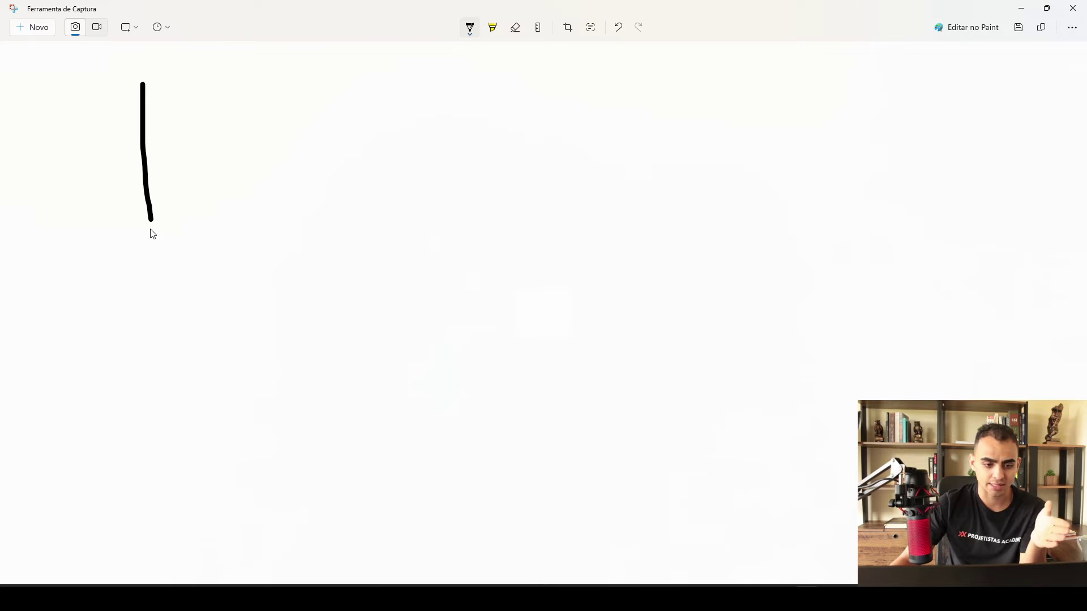
{"action": "left_click_drag", "start_coordinate": [151, 222], "coordinate": [270, 222]}
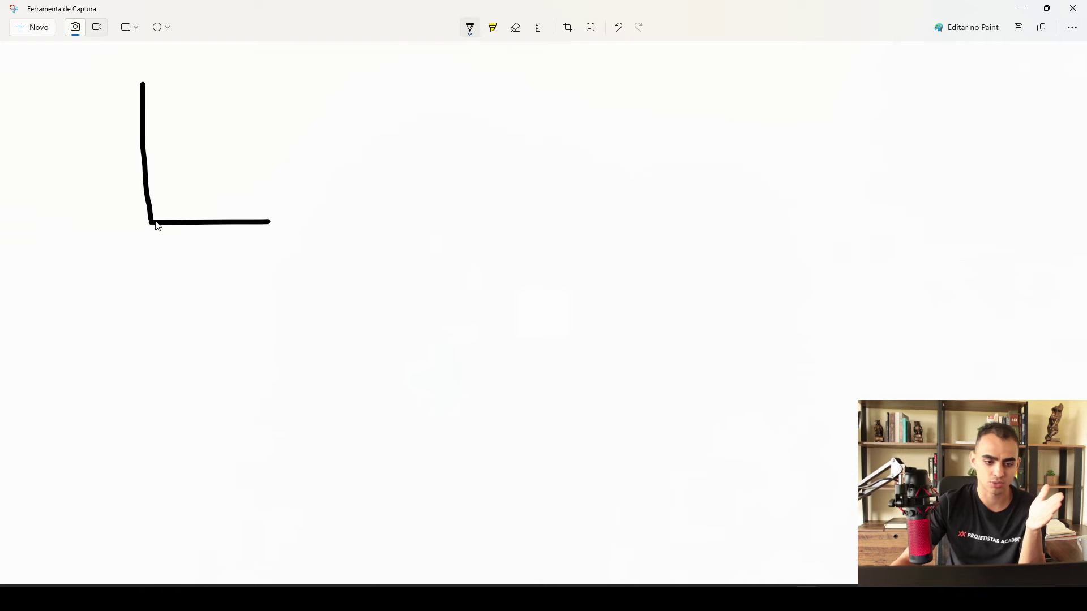
{"action": "left_click_drag", "start_coordinate": [153, 223], "coordinate": [224, 114]}
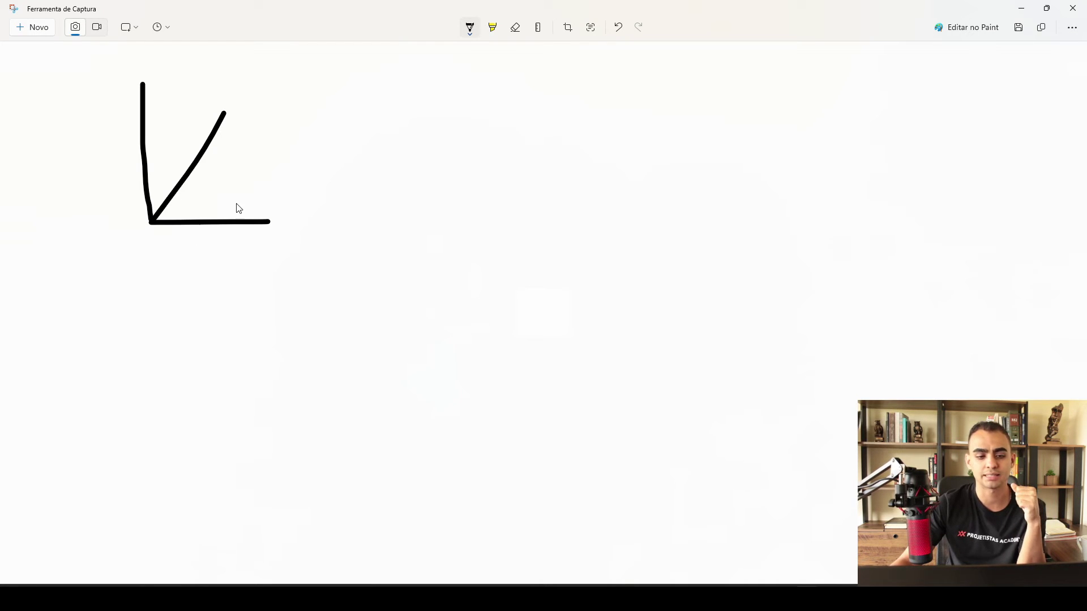
Step: Set the pen to orange and draw a curve from the corner out over the horizontal line
{"action": "left_click", "coordinate": [479, 29]}
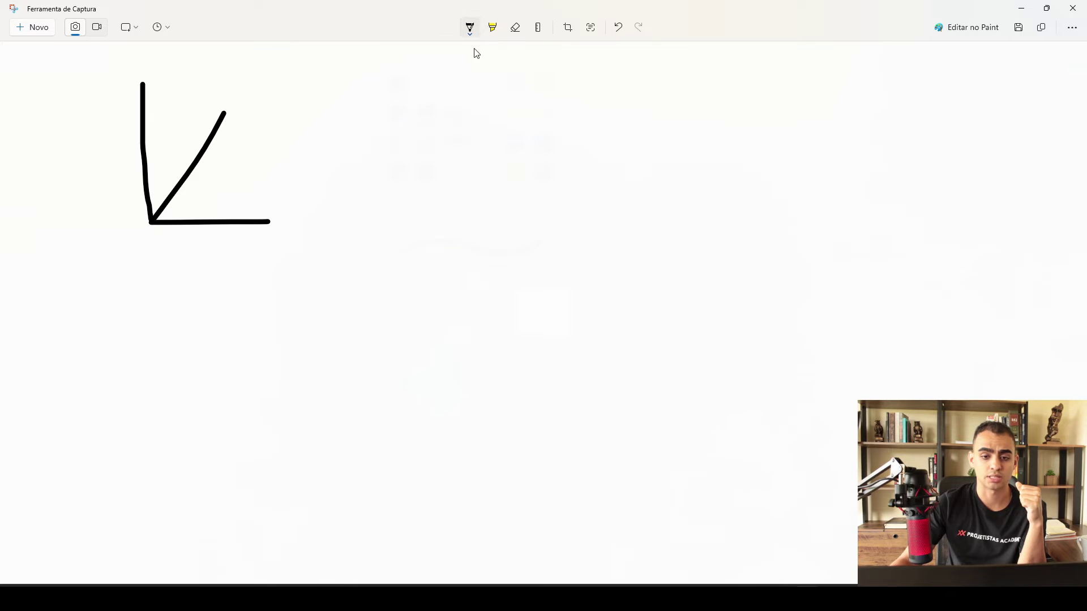
{"action": "left_click", "coordinate": [485, 107]}
{"action": "mouse_move", "coordinate": [157, 221]}
{"action": "left_mouse_down"}
{"action": "mouse_move", "coordinate": [163, 205]}
{"action": "mouse_move", "coordinate": [307, 177]}
{"action": "left_mouse_up"}
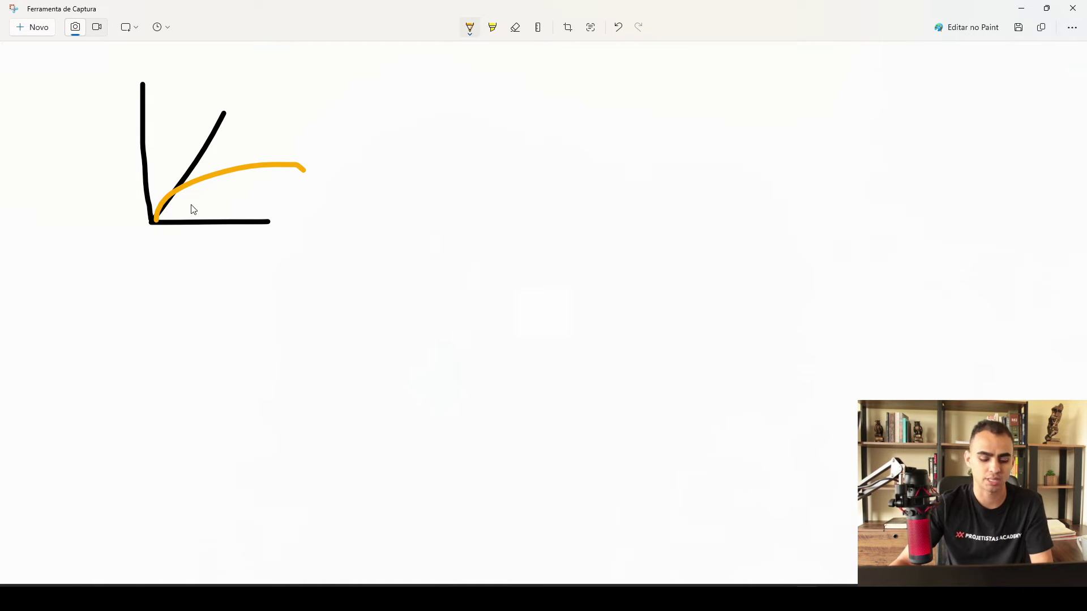
Step: Erase all the black and orange strokes from the canvas
{"action": "left_click", "coordinate": [470, 27]}
{"action": "left_click", "coordinate": [514, 30]}
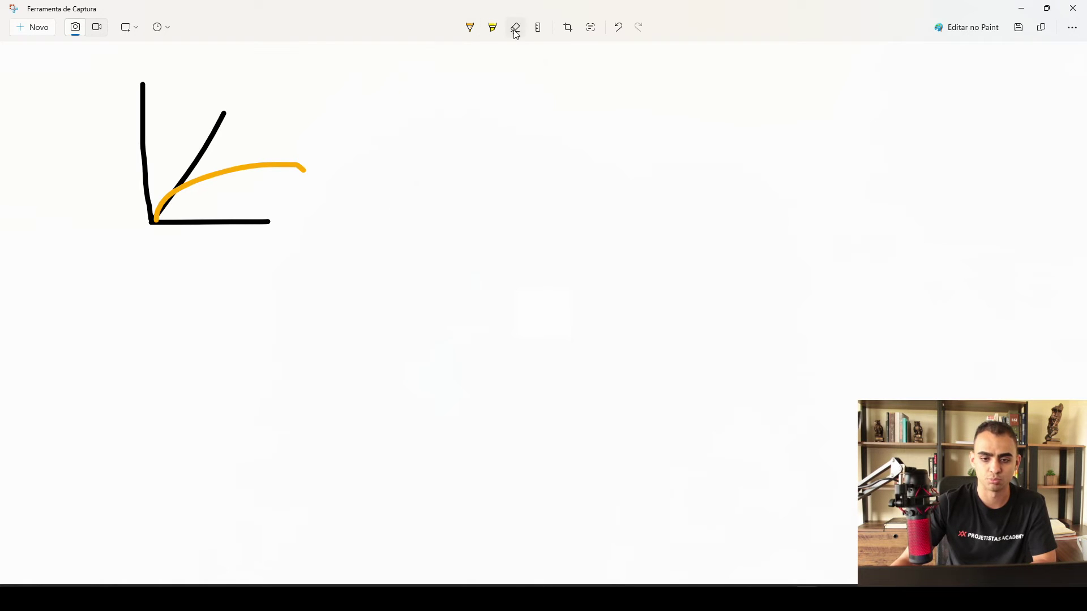
{"action": "left_click_drag", "start_coordinate": [299, 262], "coordinate": [124, 102]}
Step: Draw an orange vertical line standing on a long horizontal line, with a square right-angle mark at their junction
{"action": "left_click", "coordinate": [470, 27]}
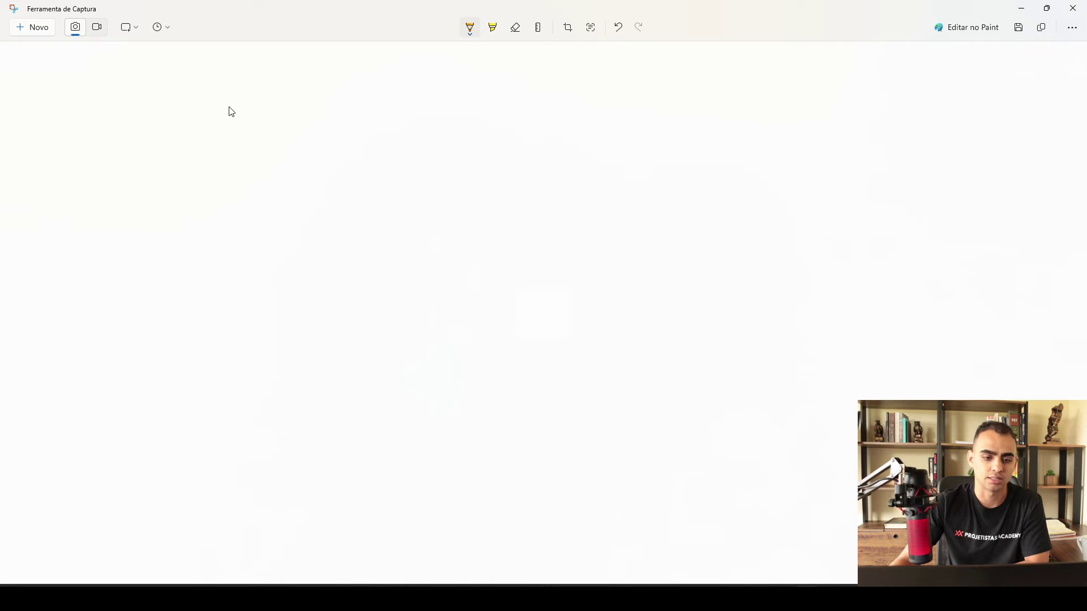
{"action": "left_click_drag", "start_coordinate": [226, 93], "coordinate": [227, 227]}
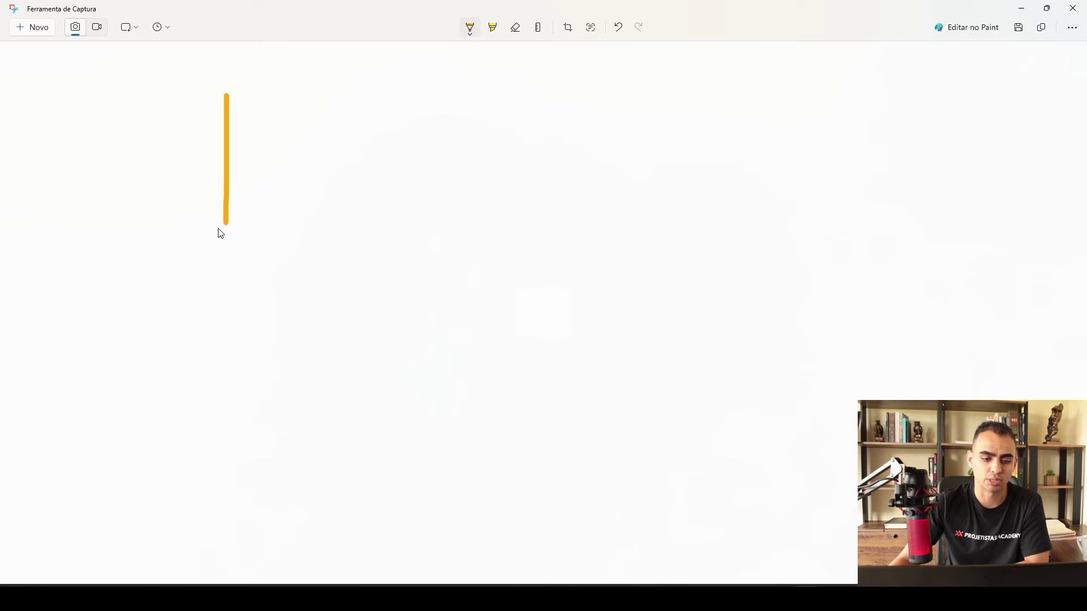
{"action": "left_click_drag", "start_coordinate": [94, 232], "coordinate": [382, 228]}
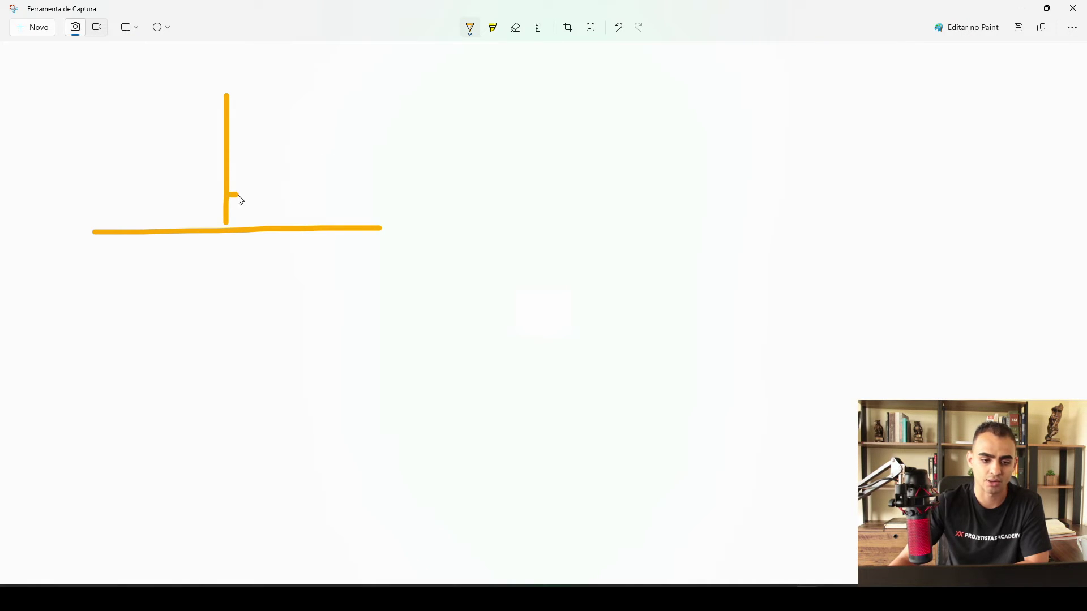
{"action": "mouse_move", "coordinate": [238, 195]}
{"action": "left_mouse_down"}
{"action": "mouse_move", "coordinate": [254, 207]}
{"action": "mouse_move", "coordinate": [253, 227]}
{"action": "left_mouse_up"}
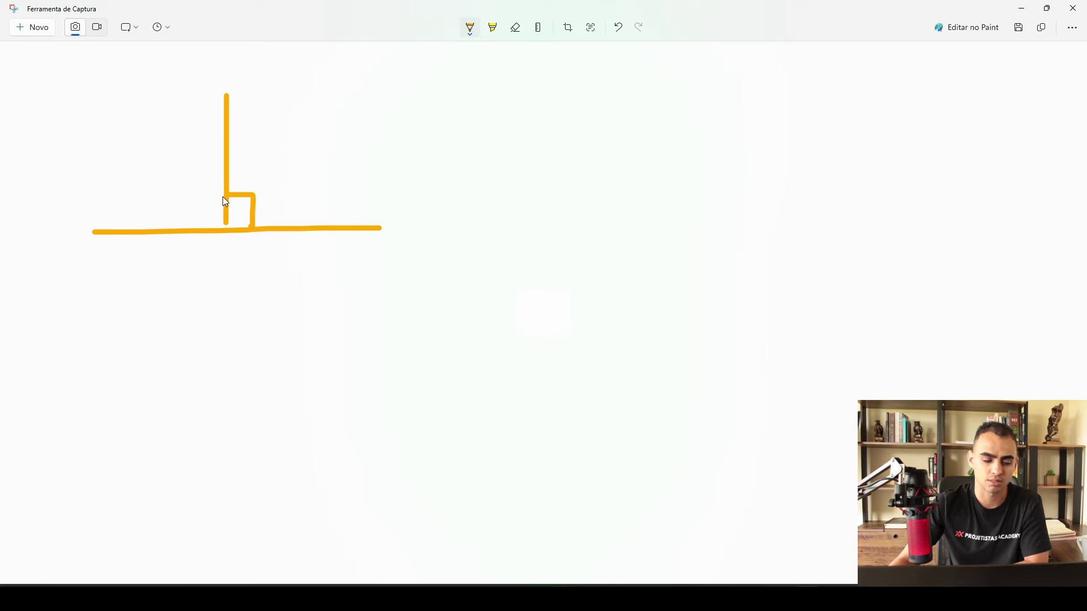
Step: Show the ruler on the canvas and erase the orange right-angle mark beside the vertical line
{"action": "left_click", "coordinate": [538, 28]}
{"action": "left_click_drag", "start_coordinate": [274, 207], "coordinate": [211, 195]}
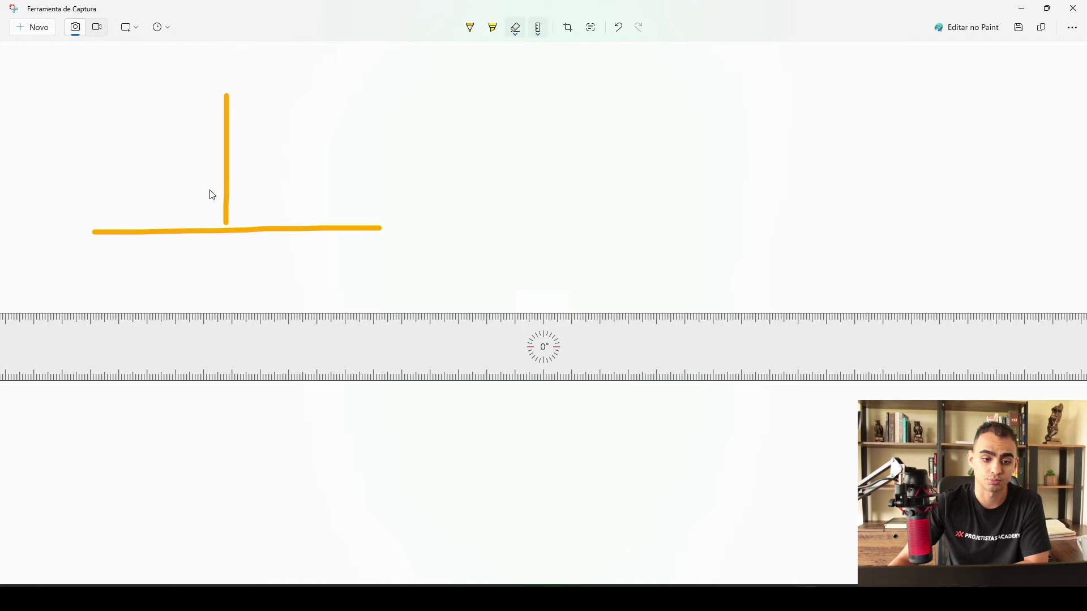
{"action": "left_click", "coordinate": [472, 31]}
{"action": "left_click", "coordinate": [539, 30]}
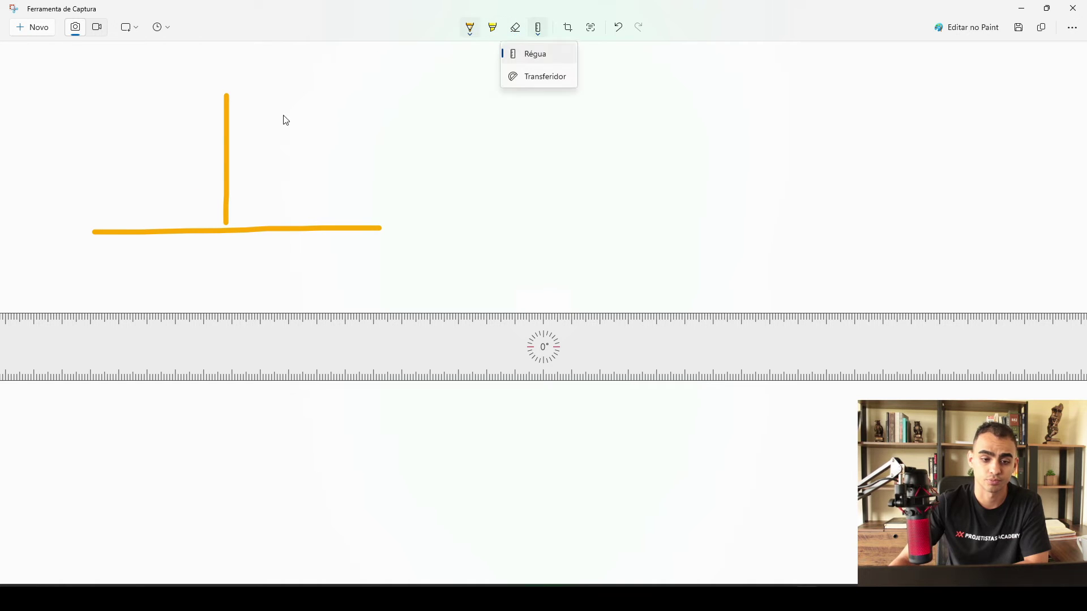
Step: In gray, draw dotted right-angle marks on both sides of the vertical line and a double-headed arc from it to the horizontal line's left end
{"action": "left_click", "coordinate": [470, 28]}
{"action": "left_click", "coordinate": [516, 81]}
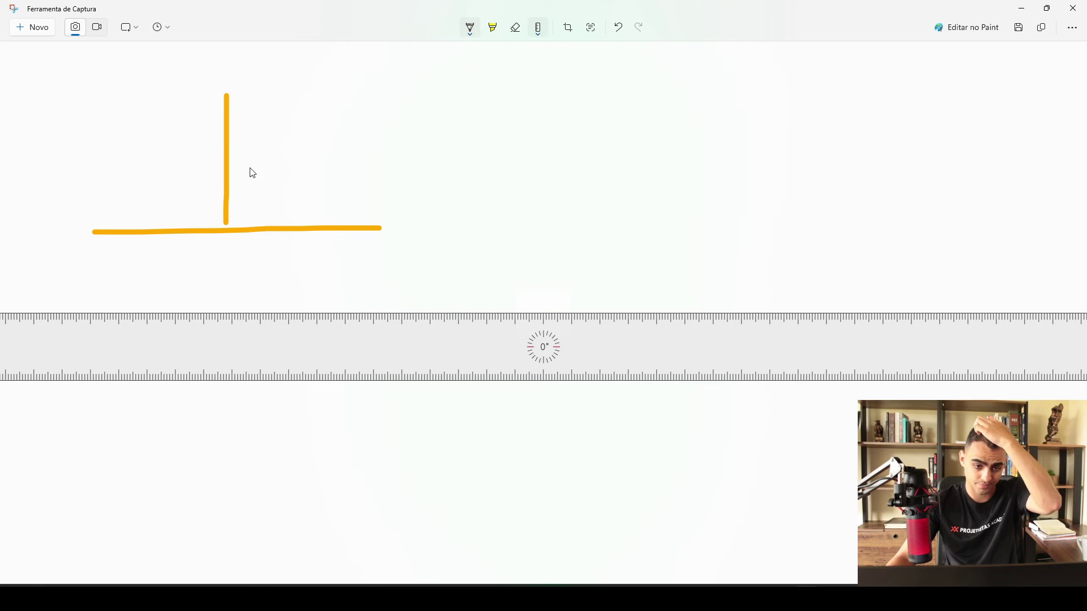
{"action": "mouse_move", "coordinate": [227, 187]}
{"action": "left_mouse_down"}
{"action": "mouse_move", "coordinate": [260, 192]}
{"action": "mouse_move", "coordinate": [260, 223]}
{"action": "left_mouse_up"}
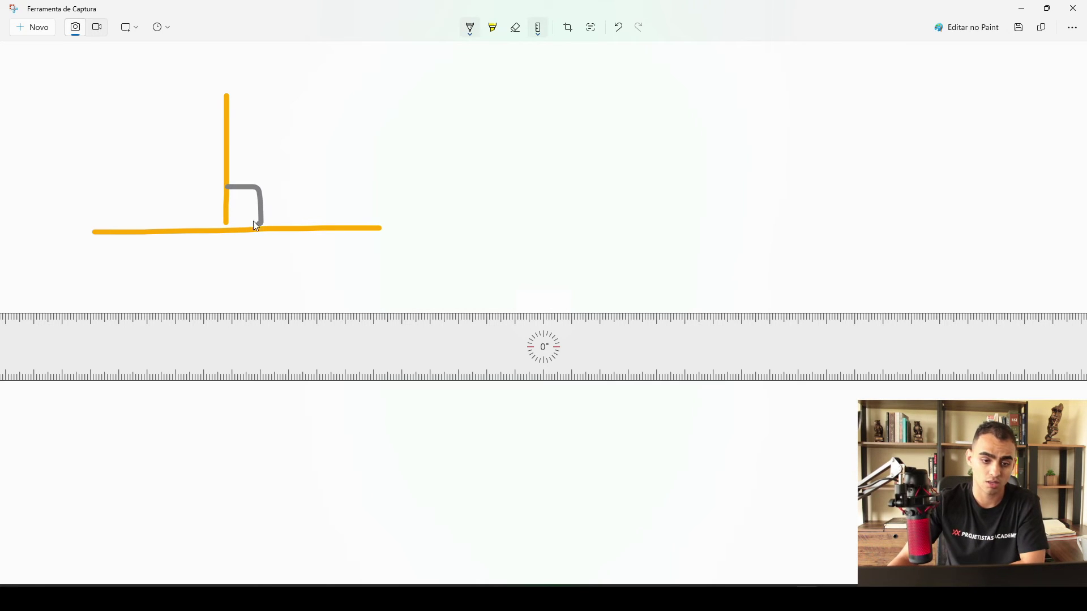
{"action": "left_click_drag", "start_coordinate": [224, 188], "coordinate": [184, 190]}
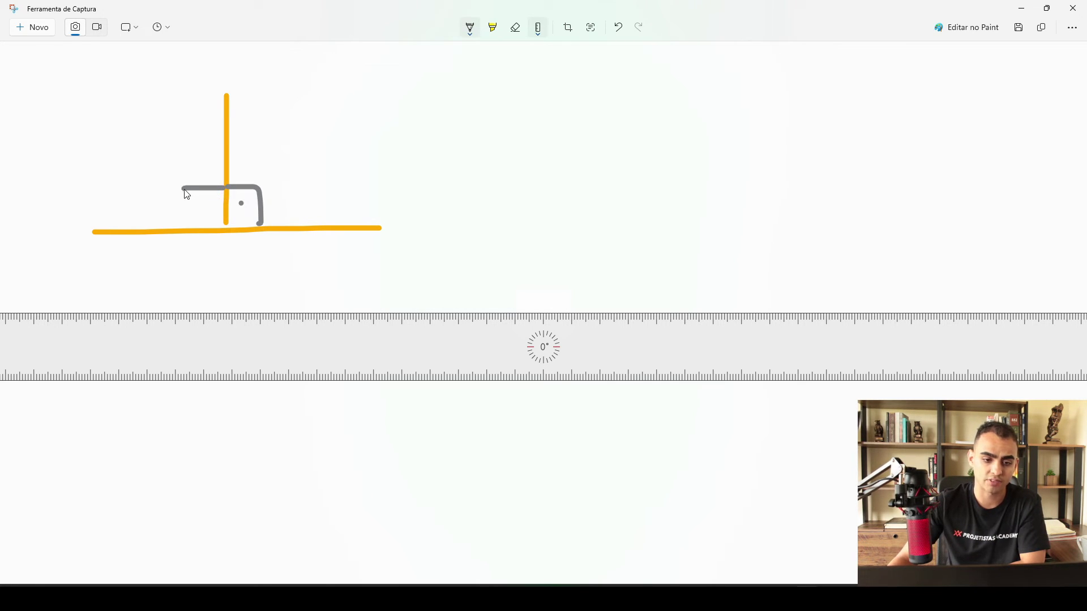
{"action": "left_click", "coordinate": [201, 206]}
{"action": "mouse_move", "coordinate": [225, 115]}
{"action": "left_mouse_down"}
{"action": "mouse_move", "coordinate": [100, 202]}
{"action": "mouse_move", "coordinate": [103, 226]}
{"action": "left_mouse_up"}
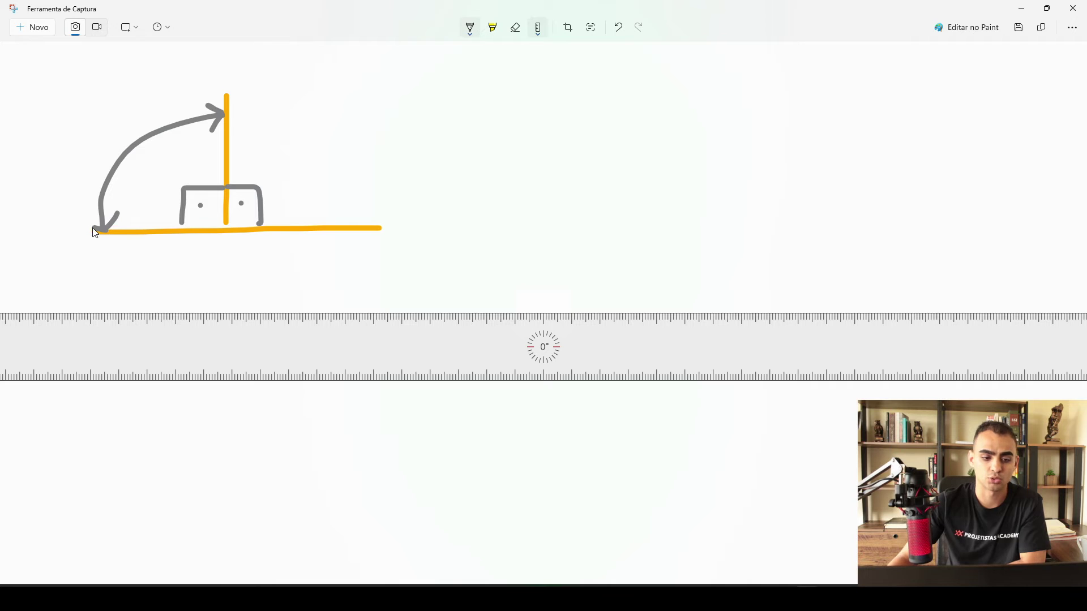
{"action": "left_click_drag", "start_coordinate": [92, 227], "coordinate": [75, 210]}
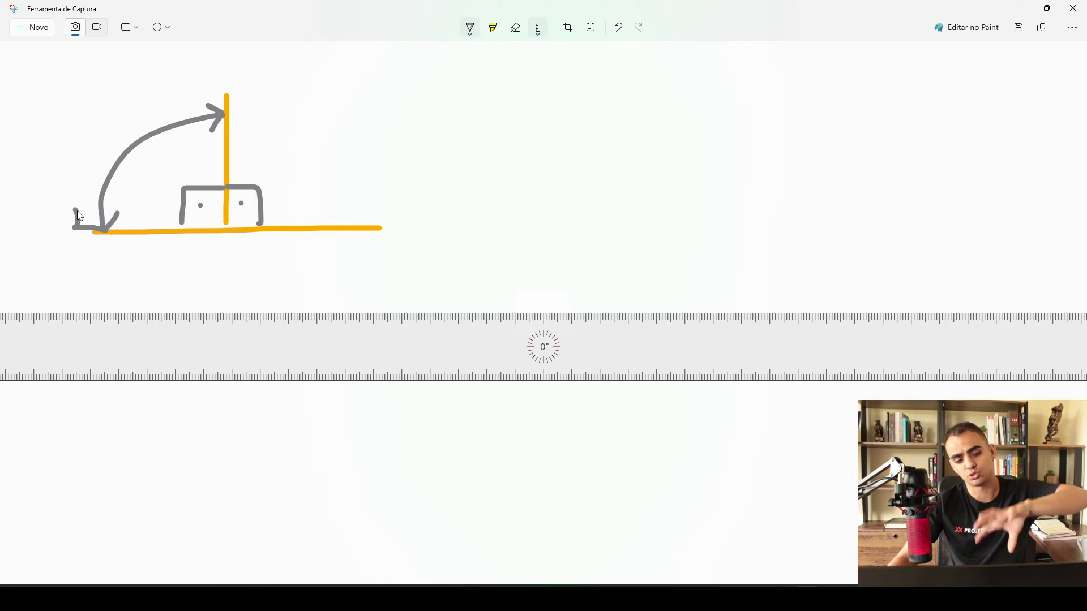
Step: Set the pen to black and draw two parallel horizontal double-headed arrows, one above the other, beside the perpendicular lines
{"action": "left_click", "coordinate": [469, 33]}
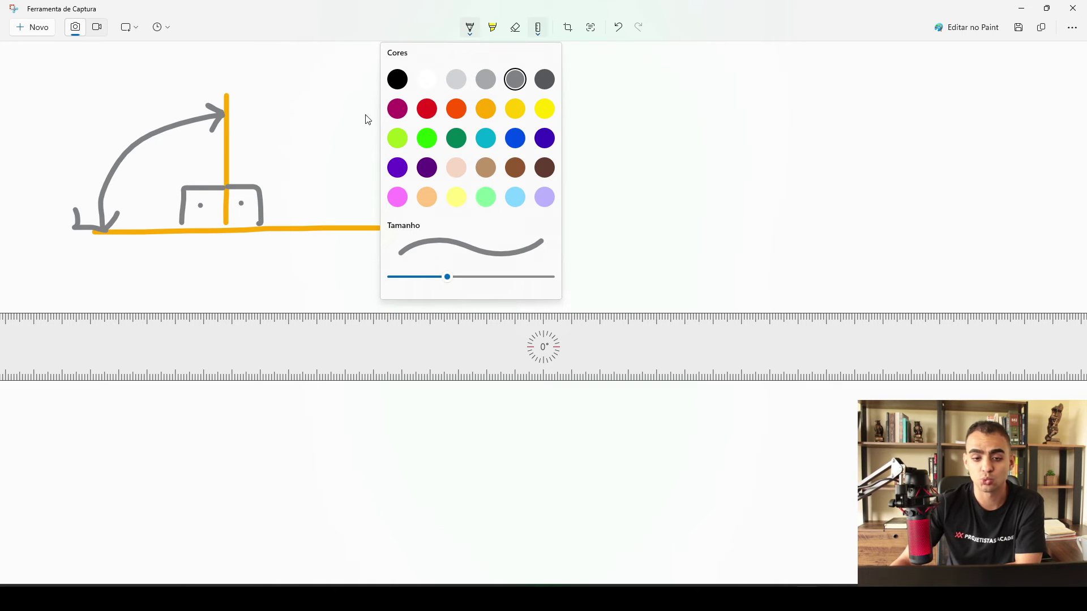
{"action": "left_click", "coordinate": [397, 79]}
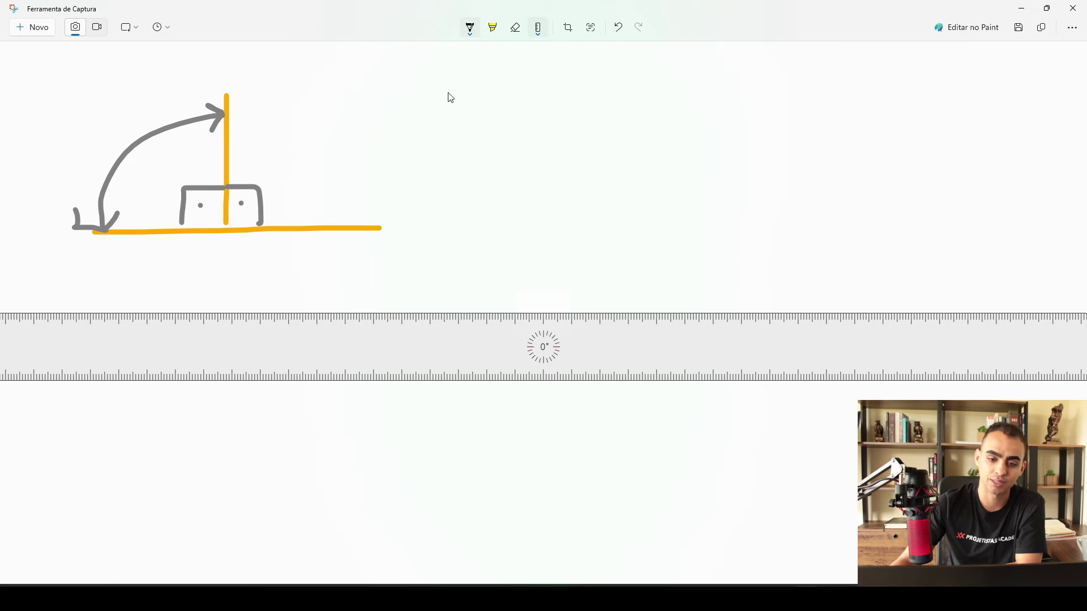
{"action": "mouse_move", "coordinate": [451, 98]}
{"action": "left_mouse_down"}
{"action": "mouse_move", "coordinate": [729, 96]}
{"action": "mouse_move", "coordinate": [720, 104]}
{"action": "left_mouse_up"}
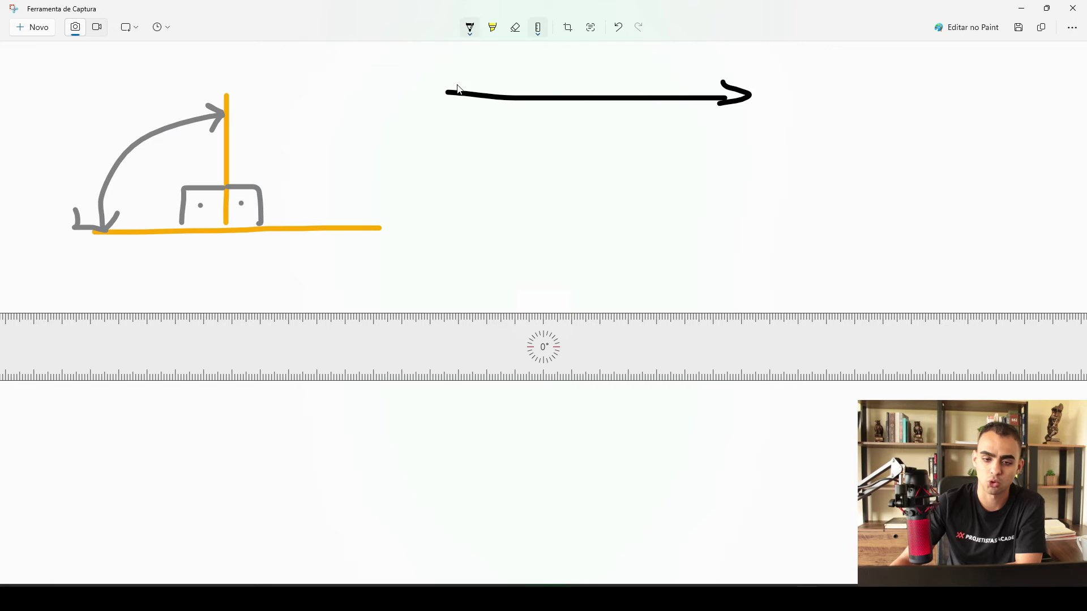
{"action": "mouse_move", "coordinate": [451, 81]}
{"action": "left_mouse_down"}
{"action": "mouse_move", "coordinate": [419, 95]}
{"action": "mouse_move", "coordinate": [442, 104]}
{"action": "left_mouse_up"}
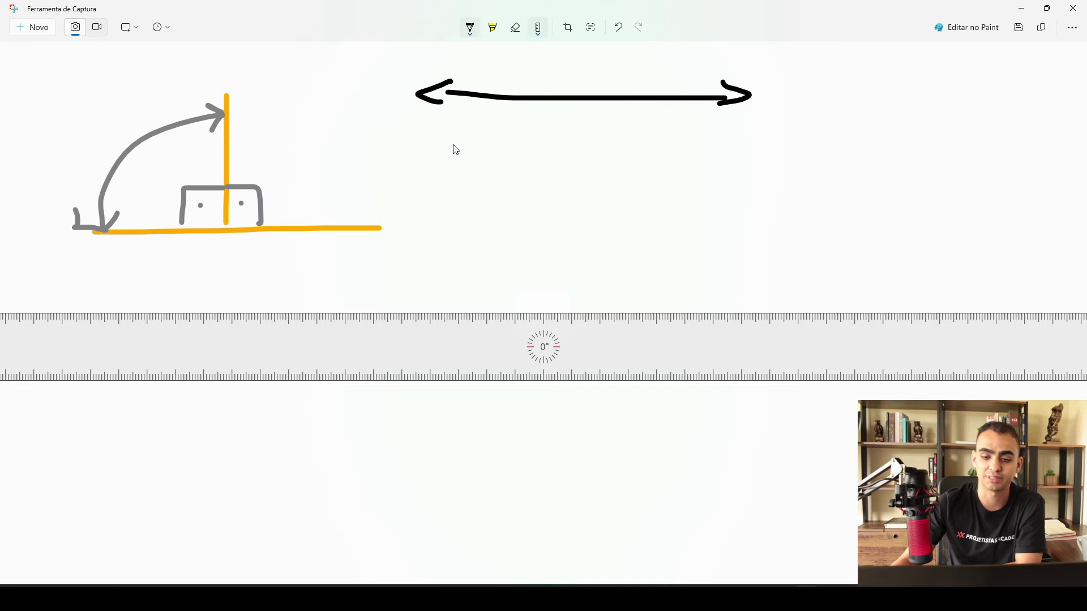
{"action": "mouse_move", "coordinate": [429, 152]}
{"action": "left_mouse_down"}
{"action": "mouse_move", "coordinate": [769, 149]}
{"action": "mouse_move", "coordinate": [729, 163]}
{"action": "left_mouse_up"}
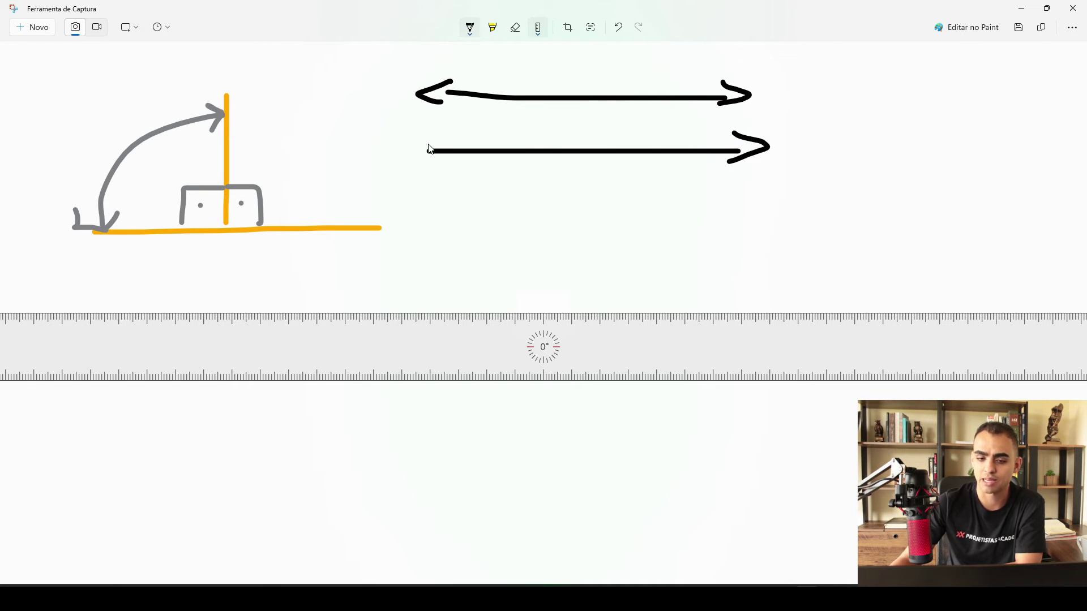
{"action": "mouse_move", "coordinate": [430, 139]}
{"action": "left_mouse_down"}
{"action": "mouse_move", "coordinate": [417, 155]}
{"action": "mouse_move", "coordinate": [443, 160]}
{"action": "left_mouse_up"}
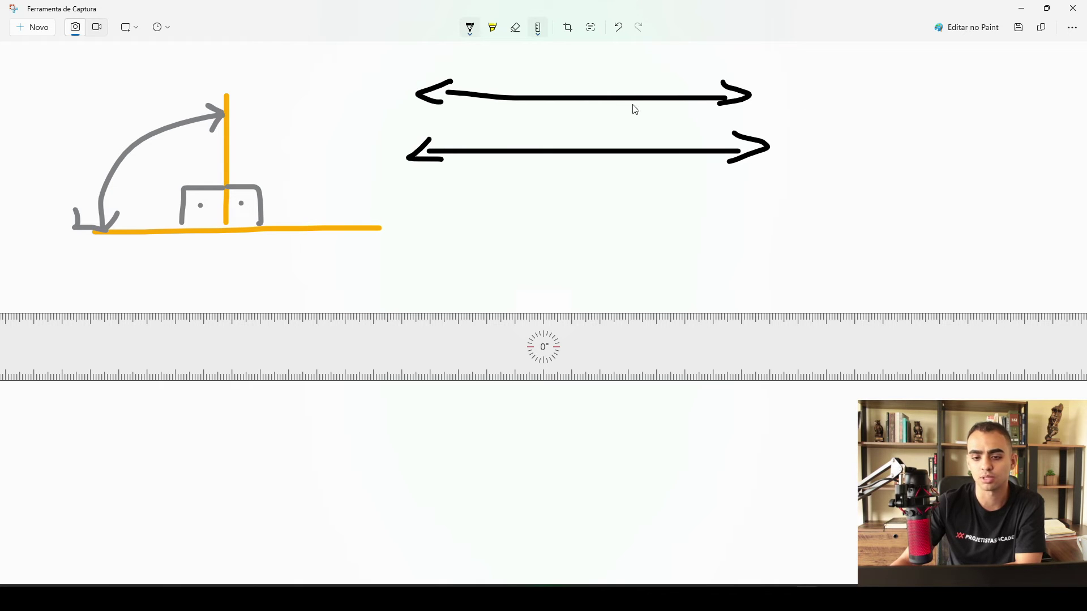
Step: In red, draw a dimension between the two parallel arrows' right ends and label it with a D and a wavy line
{"action": "left_click", "coordinate": [472, 31]}
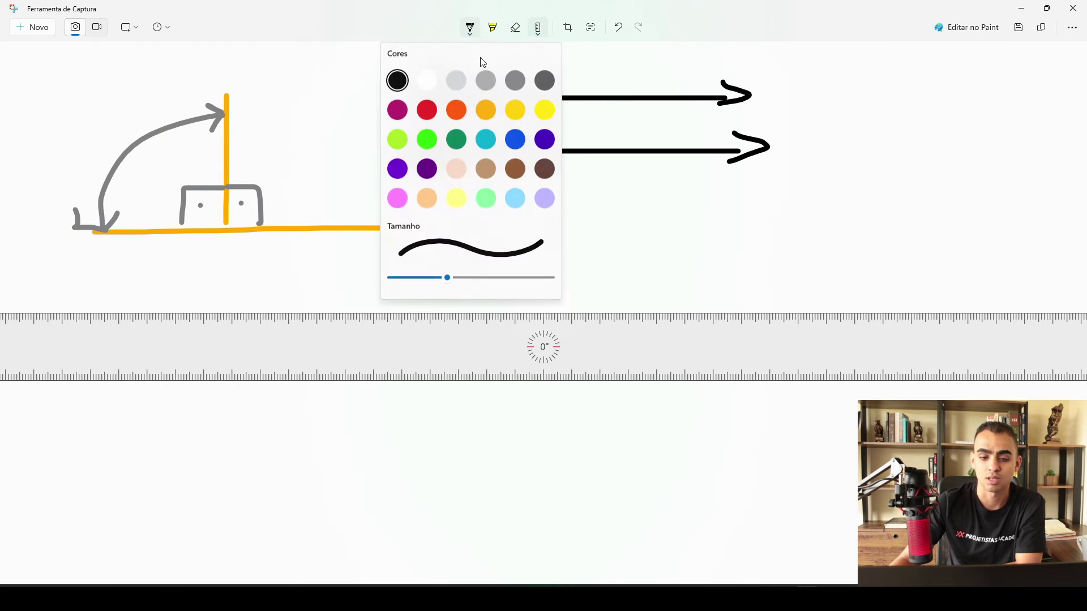
{"action": "left_click", "coordinate": [427, 108]}
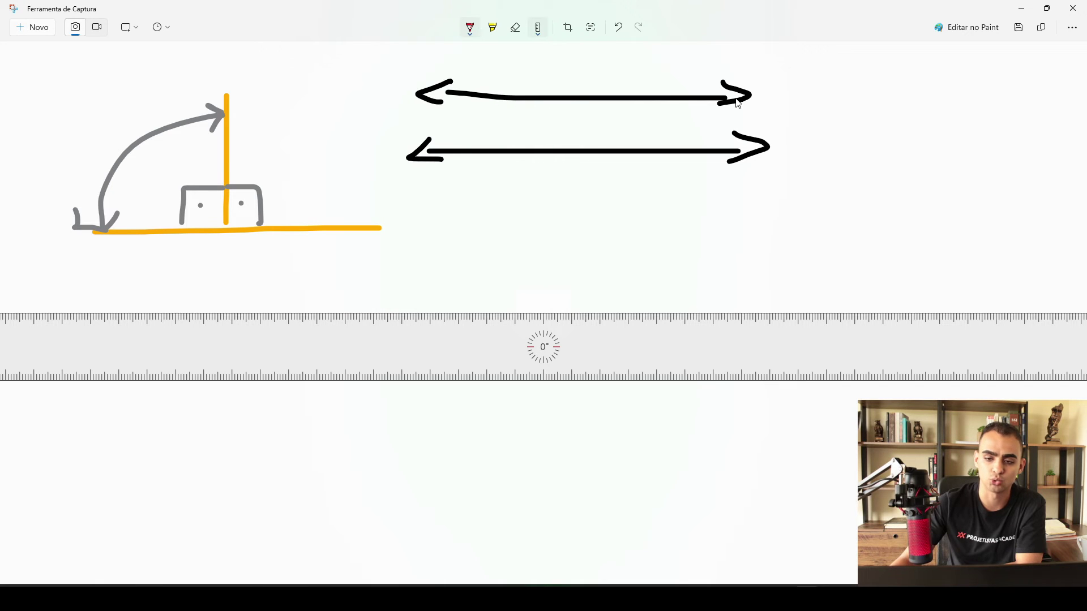
{"action": "left_click_drag", "start_coordinate": [749, 103], "coordinate": [826, 104]}
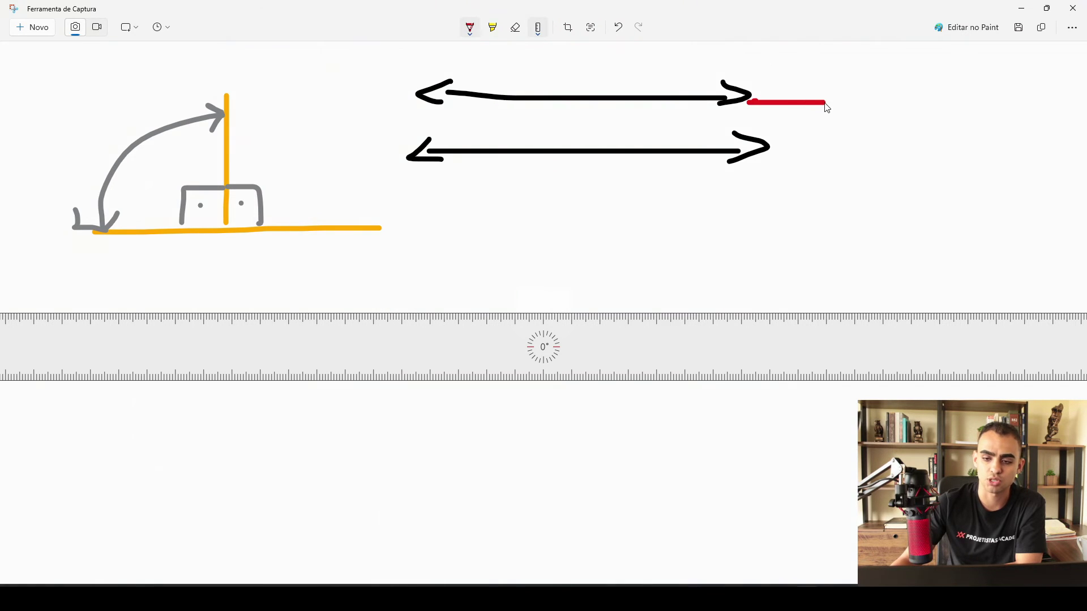
{"action": "left_click_drag", "start_coordinate": [779, 151], "coordinate": [854, 156]}
{"action": "left_click_drag", "start_coordinate": [820, 92], "coordinate": [824, 164]}
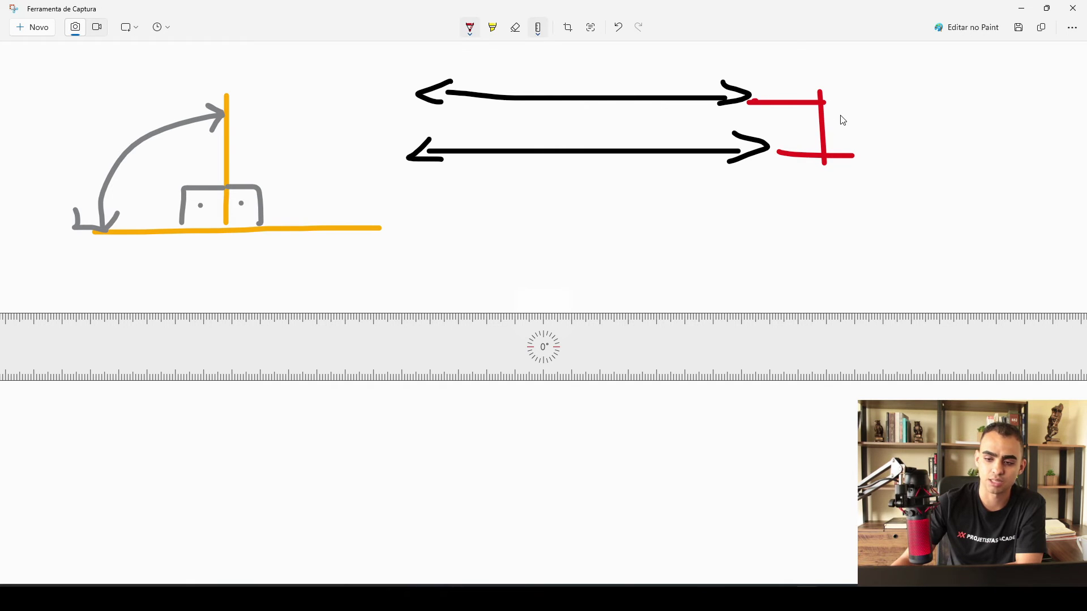
{"action": "mouse_move", "coordinate": [841, 112]}
{"action": "left_mouse_down"}
{"action": "mouse_move", "coordinate": [841, 134]}
{"action": "mouse_move", "coordinate": [851, 109]}
{"action": "mouse_move", "coordinate": [842, 132]}
{"action": "mouse_move", "coordinate": [933, 127]}
{"action": "left_mouse_up"}
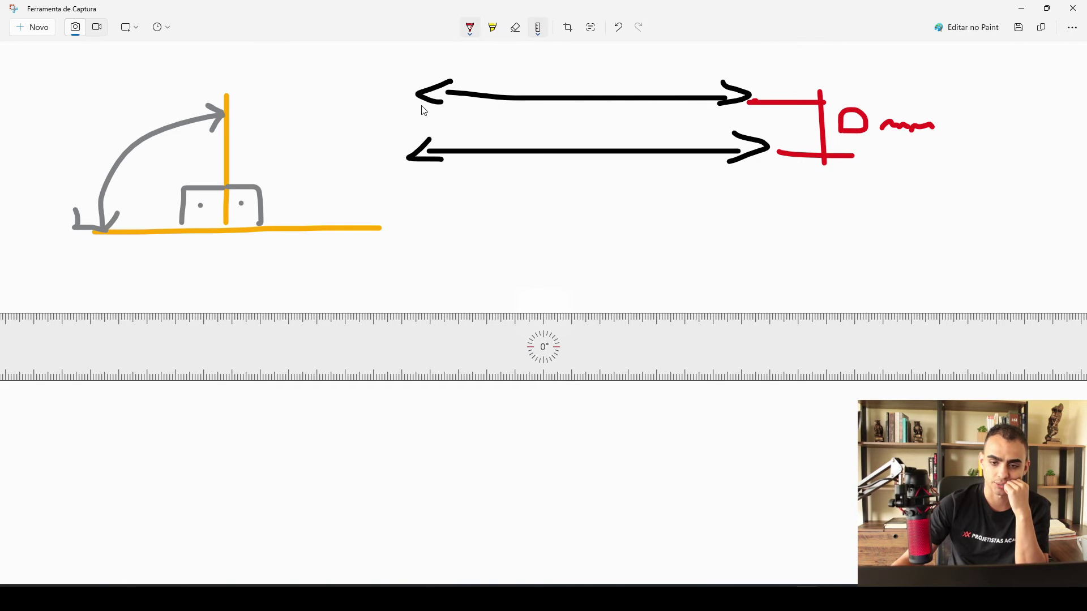
Step: Draw an orange-red circle below the parallel arrows and a purple line tangent to its upper left side
{"action": "left_click", "coordinate": [470, 27]}
{"action": "left_click", "coordinate": [456, 117]}
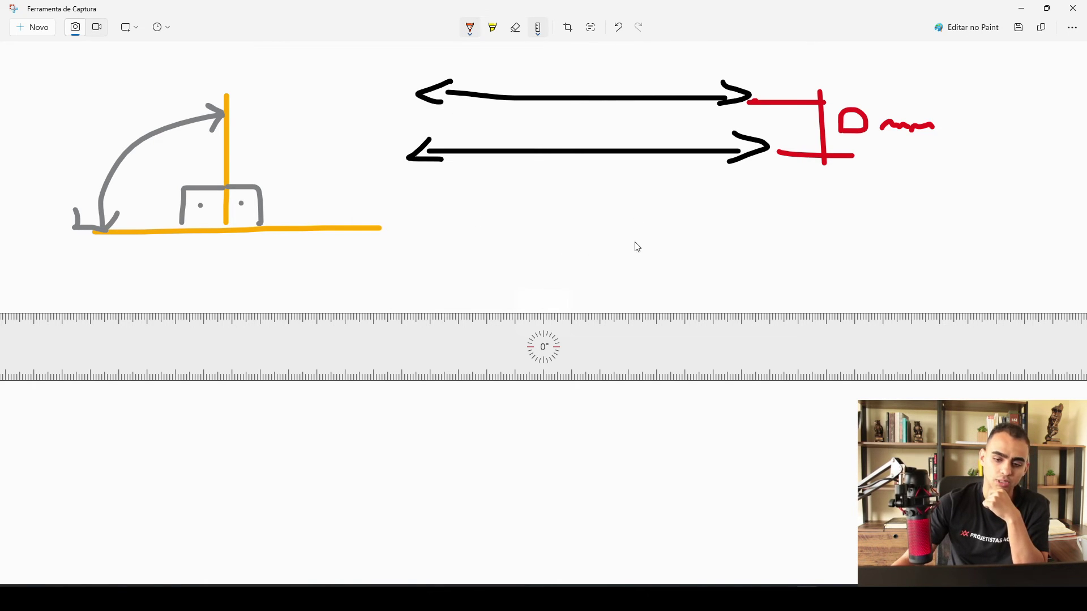
{"action": "mouse_move", "coordinate": [640, 226]}
{"action": "left_mouse_down"}
{"action": "mouse_move", "coordinate": [573, 240]}
{"action": "mouse_move", "coordinate": [626, 306]}
{"action": "mouse_move", "coordinate": [650, 233]}
{"action": "mouse_move", "coordinate": [629, 230]}
{"action": "left_mouse_up"}
{"action": "left_click", "coordinate": [472, 30]}
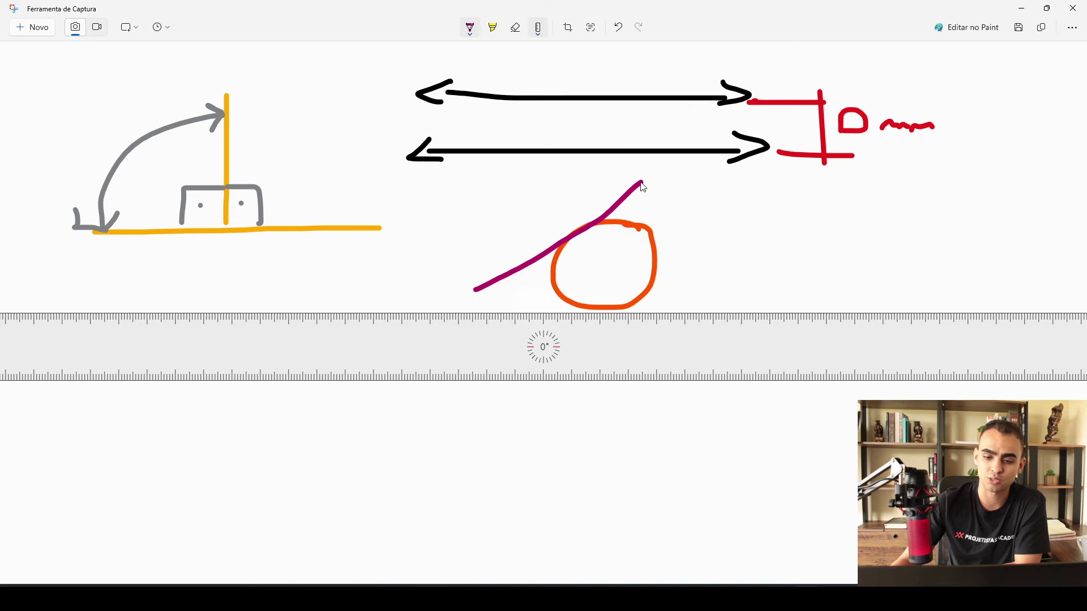
Step: Hide the ruler and complete a purple triangle around the orange-red circle with two more sides tangent to its right and bottom
{"action": "left_click_drag", "start_coordinate": [642, 183], "coordinate": [674, 311]}
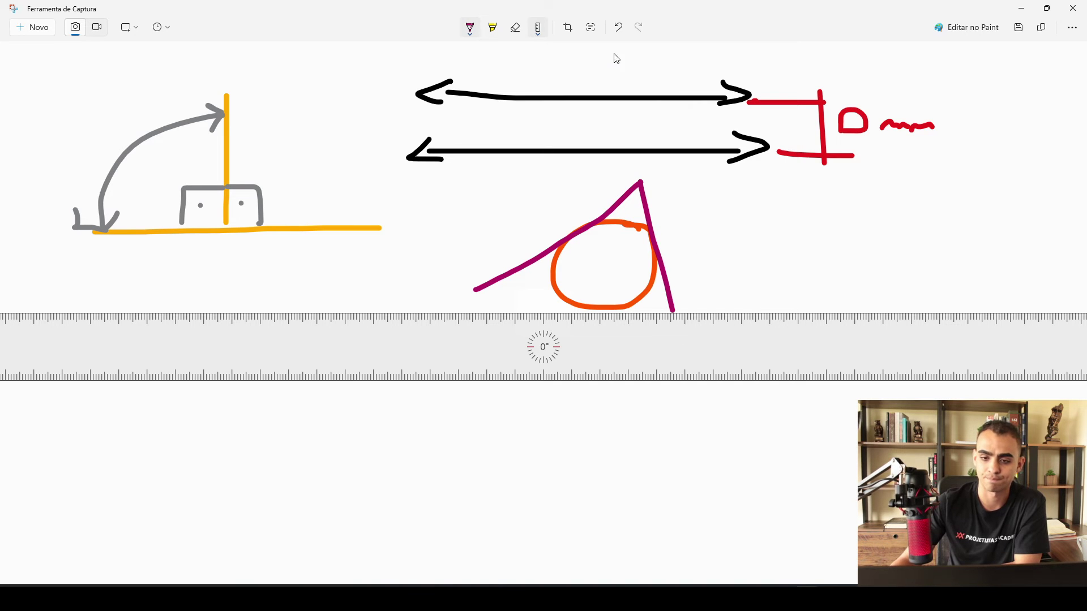
{"action": "left_click", "coordinate": [541, 32]}
{"action": "left_click", "coordinate": [540, 55]}
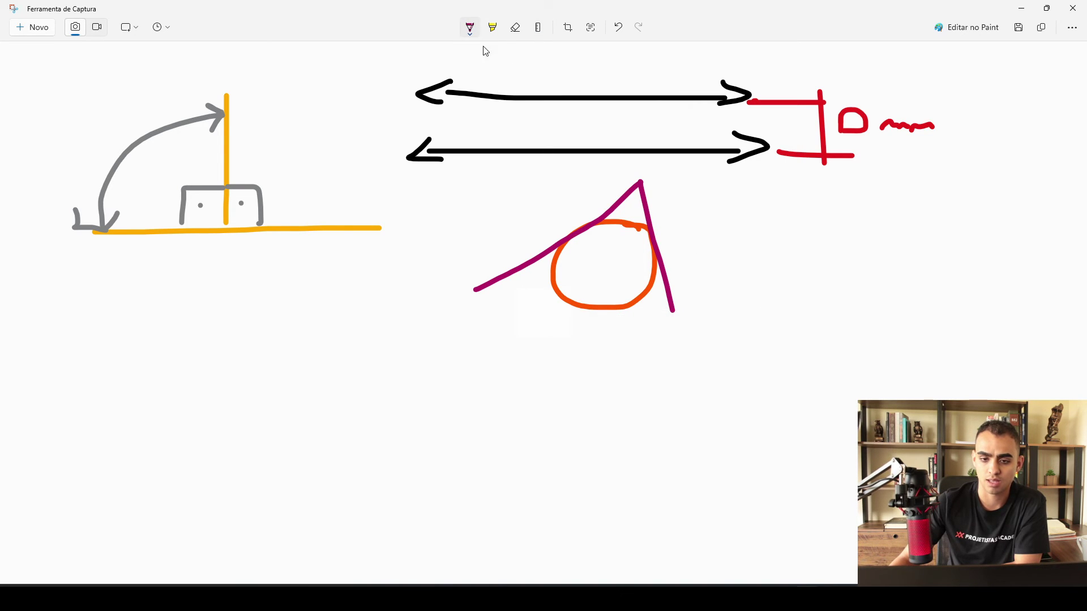
{"action": "left_click", "coordinate": [470, 33]}
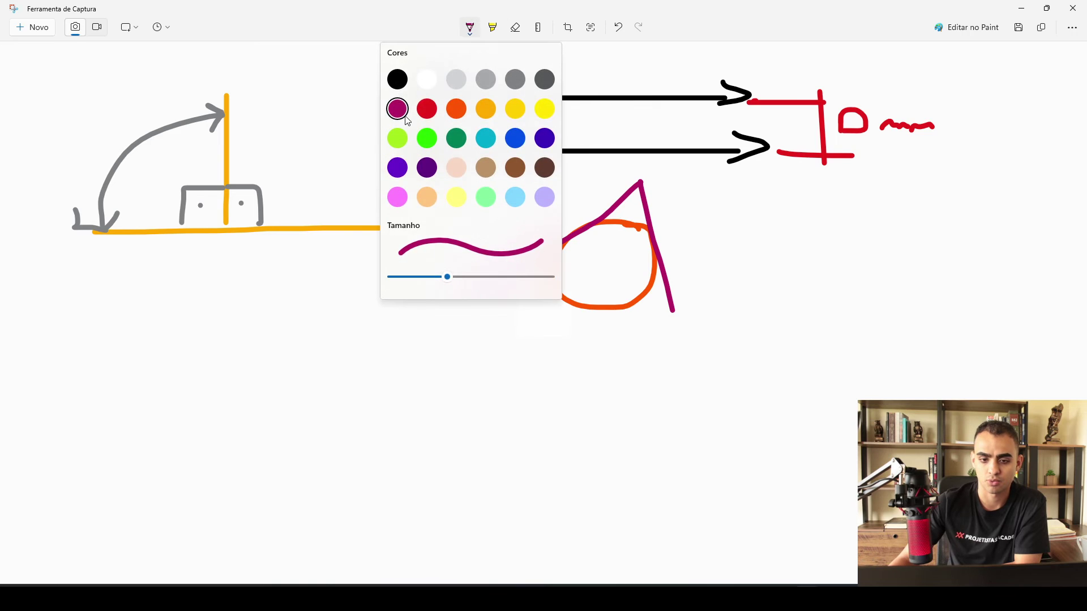
{"action": "left_click", "coordinate": [634, 289]}
{"action": "left_click_drag", "start_coordinate": [674, 313], "coordinate": [477, 304]}
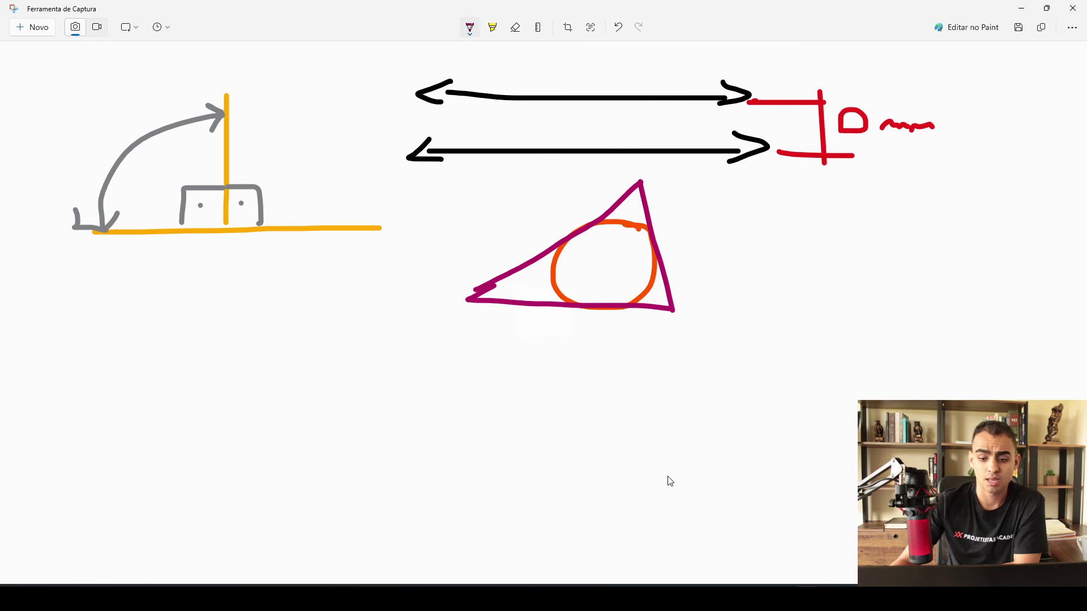
Step: Switch to SOLIDWORKS and delete the horizontal and inclined lines from the sketch
{"action": "left_click", "coordinate": [772, 598]}
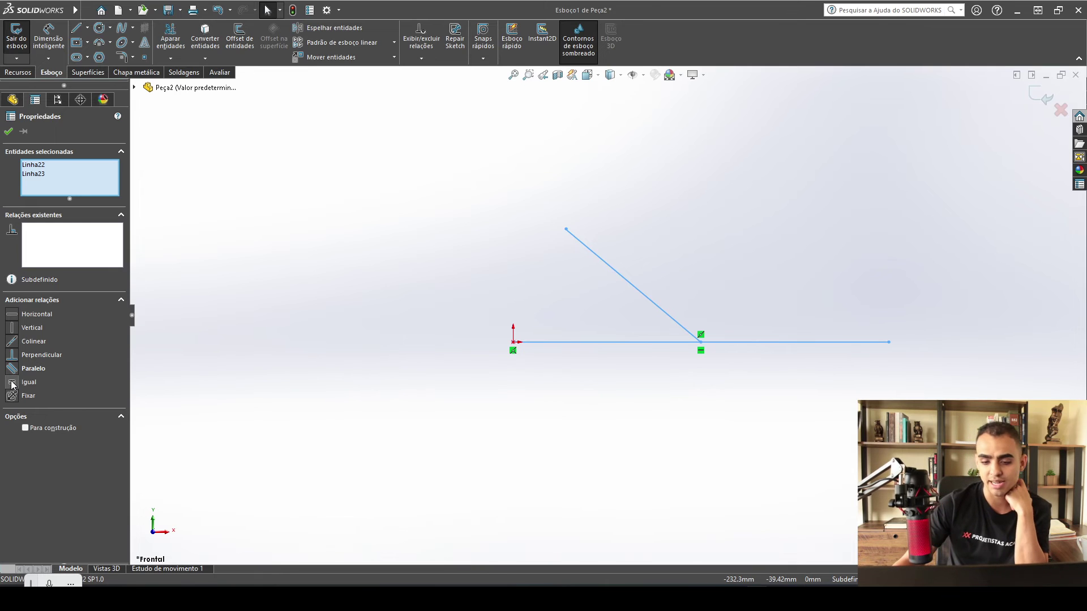
{"action": "left_click", "coordinate": [786, 350]}
{"action": "left_click_drag", "start_coordinate": [872, 472], "coordinate": [448, 247]}
{"action": "key", "text": "Delete"}
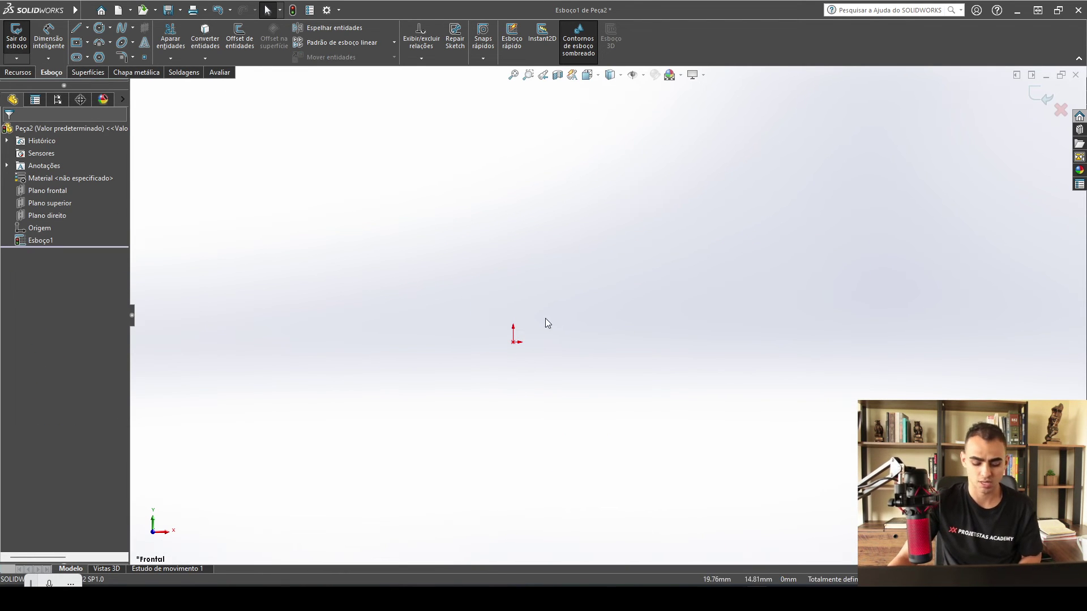
Step: Sketch a construction line about 146 mm long upward from the origin and make it vertical
{"action": "key", "text": "l"}
{"action": "left_click", "coordinate": [513, 341]}
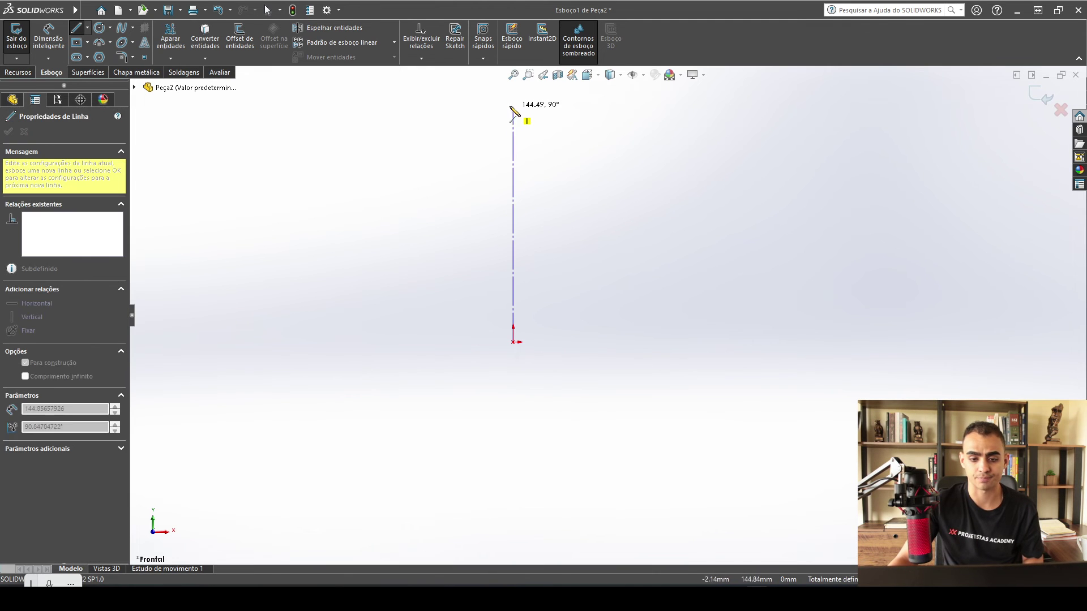
{"action": "left_click", "coordinate": [509, 106]}
{"action": "key", "text": "Escape"}
{"action": "left_click", "coordinate": [510, 158]}
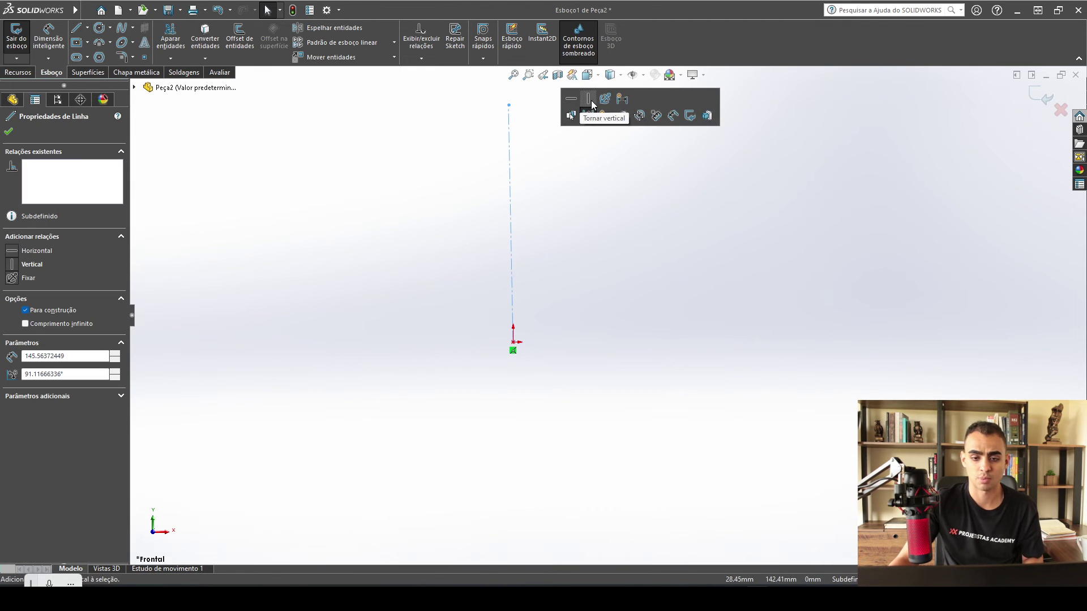
{"action": "left_click", "coordinate": [590, 101]}
Step: Sketch one circle centred on the construction line's upper end and another centred on the origin
{"action": "key", "text": "c"}
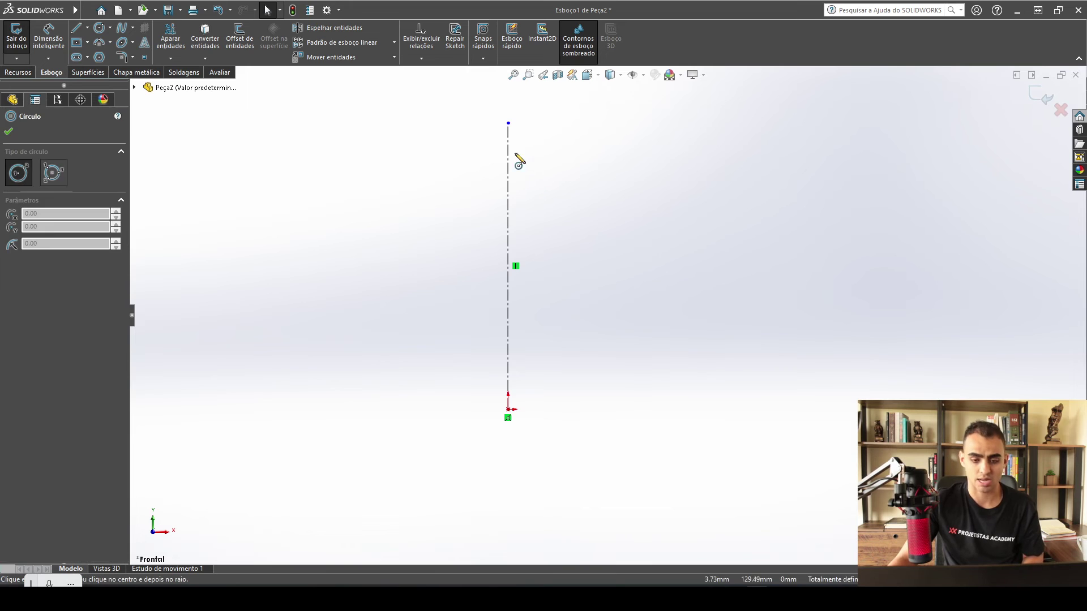
{"action": "left_click", "coordinate": [508, 123]}
{"action": "left_click", "coordinate": [541, 173]}
{"action": "key", "text": "Escape"}
{"action": "key", "text": "c"}
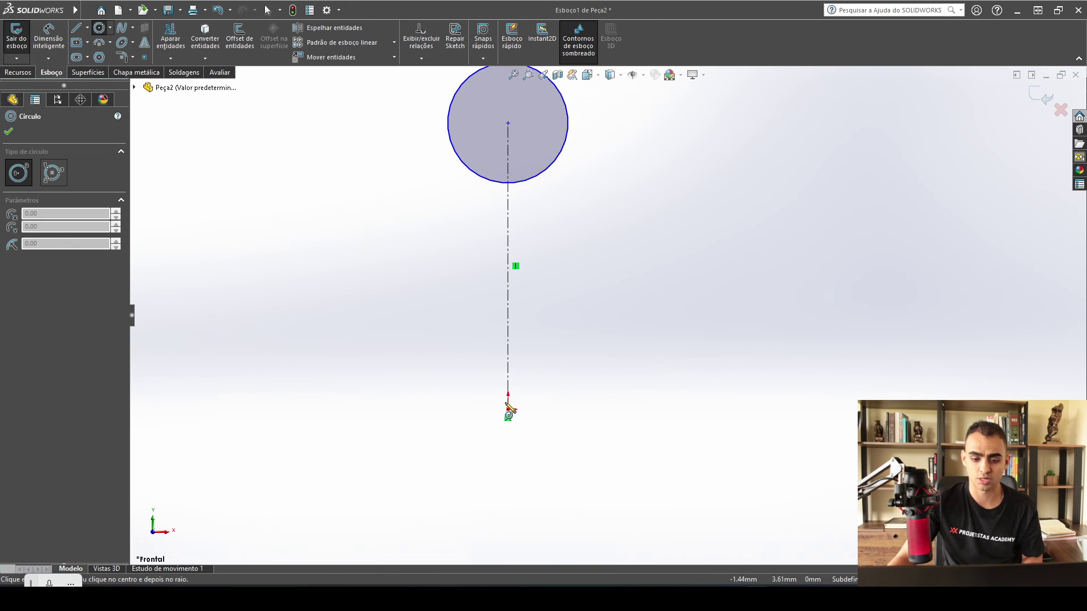
{"action": "left_click", "coordinate": [508, 409]}
{"action": "left_click", "coordinate": [558, 460]}
{"action": "key", "text": "Escape"}
Step: Add an equal relation between the two circles and enlarge both by stretching the upper circle
{"action": "scroll", "coordinate": [606, 315], "scroll_direction": "down", "scroll_amount": 3}
{"action": "left_click_drag", "start_coordinate": [636, 466], "coordinate": [569, 182]}
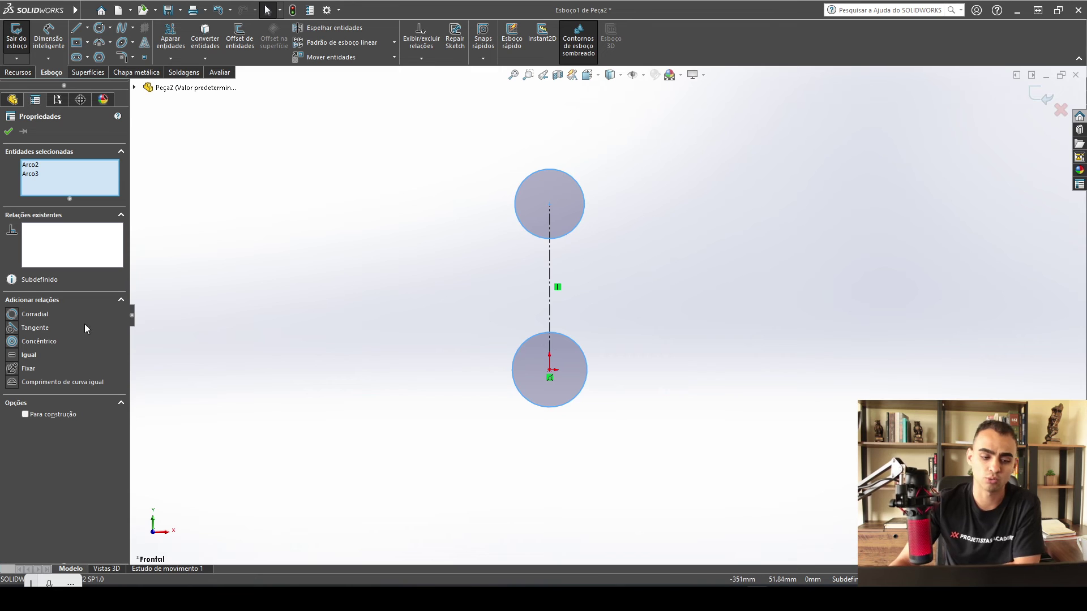
{"action": "left_click", "coordinate": [11, 355]}
{"action": "left_click", "coordinate": [679, 250]}
{"action": "scroll", "coordinate": [664, 212], "scroll_direction": "up", "scroll_amount": 2}
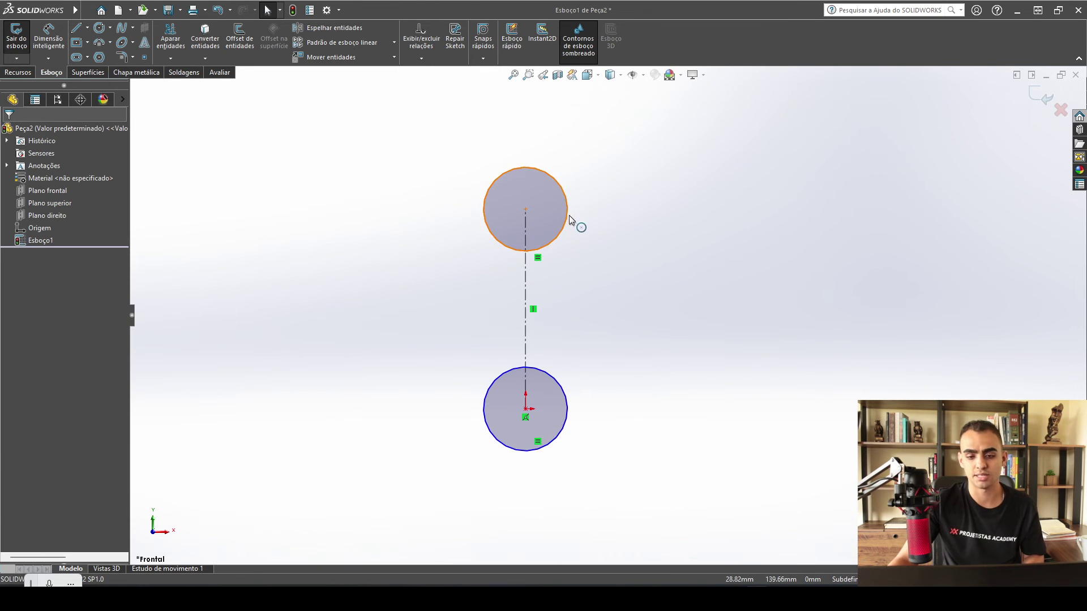
{"action": "mouse_move", "coordinate": [569, 215]}
{"action": "left_mouse_down"}
{"action": "mouse_move", "coordinate": [623, 185]}
{"action": "mouse_move", "coordinate": [574, 234]}
{"action": "mouse_move", "coordinate": [488, 282]}
{"action": "mouse_move", "coordinate": [604, 222]}
{"action": "mouse_move", "coordinate": [368, 307]}
{"action": "mouse_move", "coordinate": [602, 210]}
{"action": "mouse_move", "coordinate": [587, 211]}
{"action": "left_mouse_up"}
{"action": "left_click", "coordinate": [683, 461]}
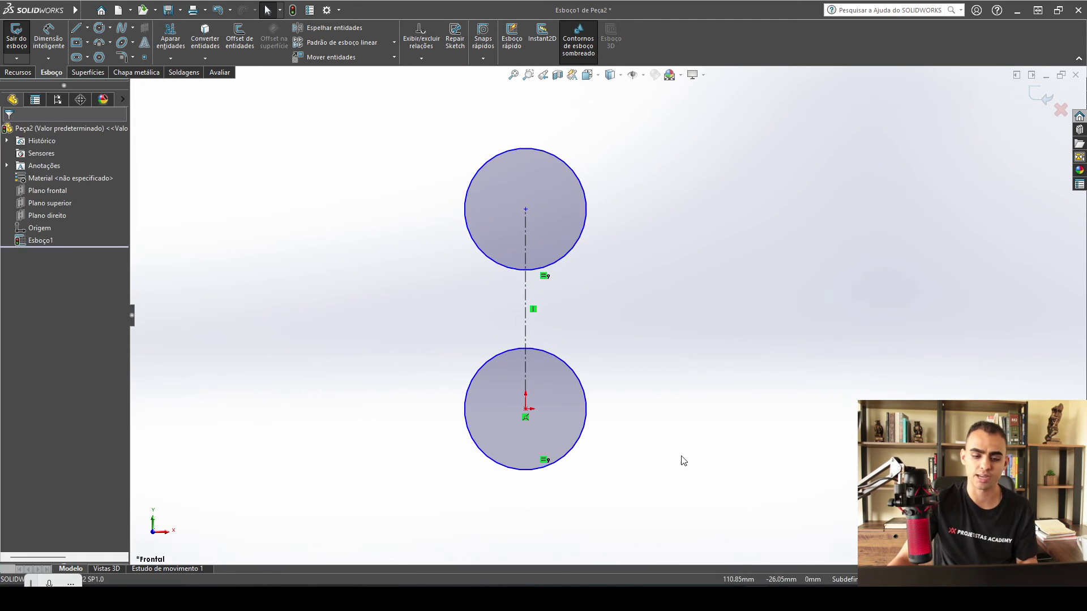
Step: Delete both circles and the vertical construction line from the sketch
{"action": "key", "text": "super"}
{"action": "key", "text": "Escape"}
{"action": "left_click_drag", "start_coordinate": [853, 502], "coordinate": [281, 114]}
{"action": "key", "text": "Delete"}
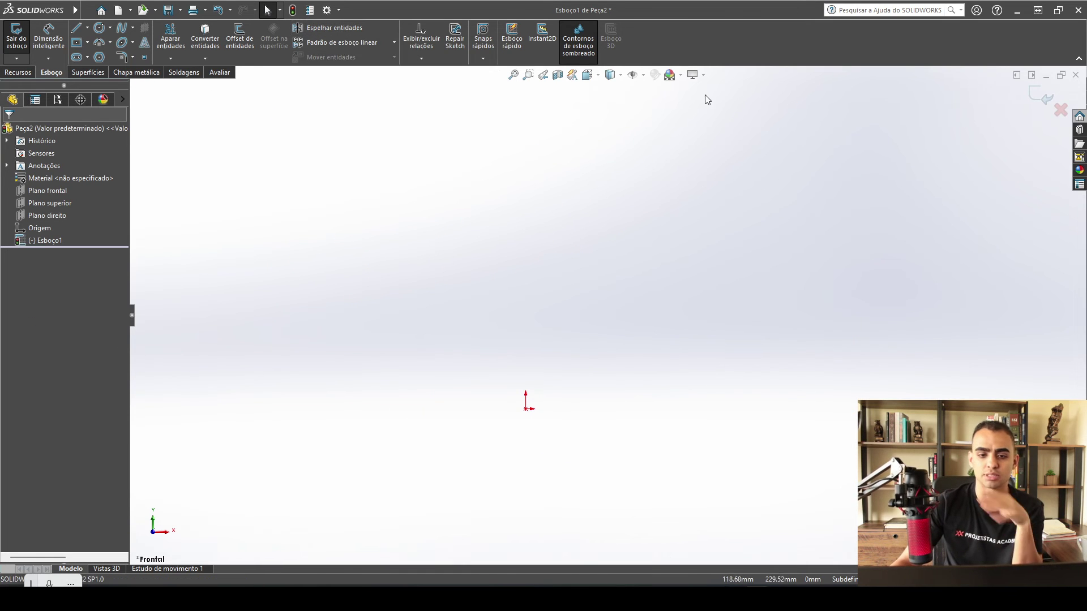
Step: Examine the sketch relation commands, such as Tornar horizontal and Tornar tangente, in the keyboard shortcut customization list
{"action": "right_click", "coordinate": [712, 44]}
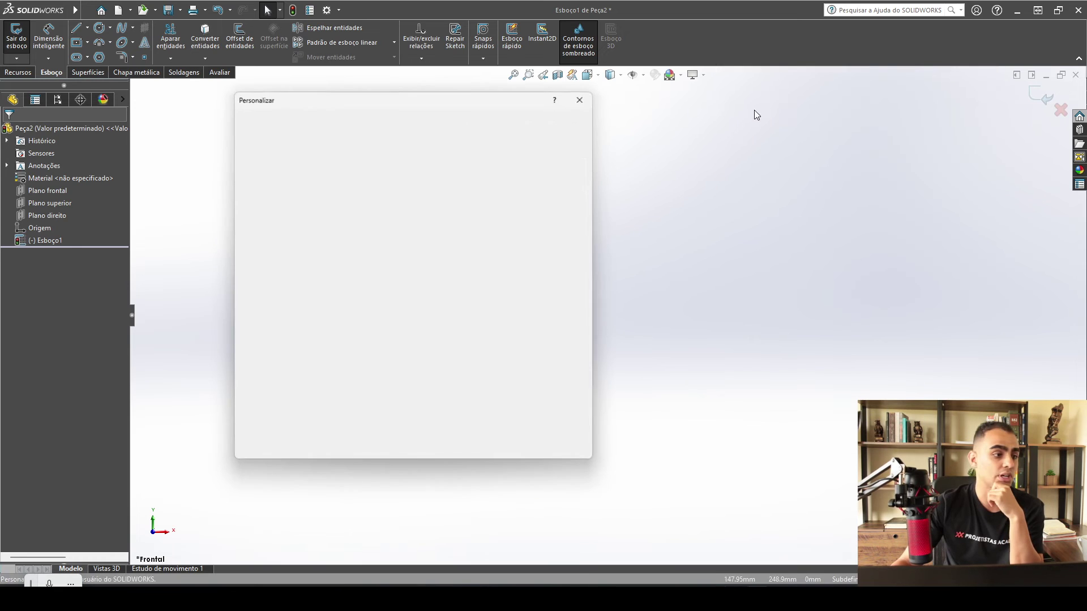
{"action": "left_click", "coordinate": [754, 110]}
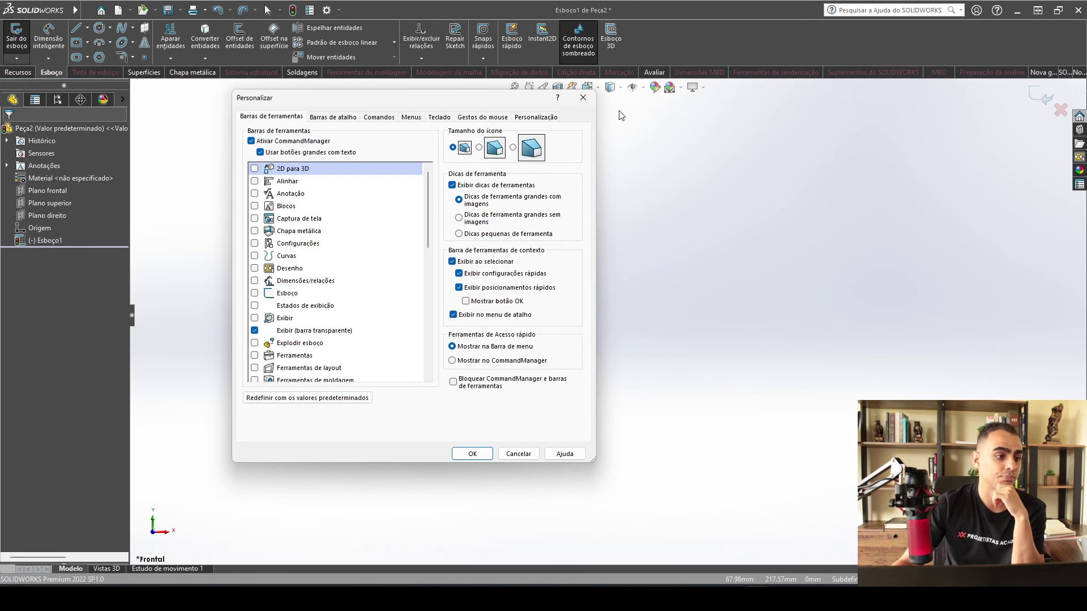
{"action": "left_click", "coordinate": [443, 121]}
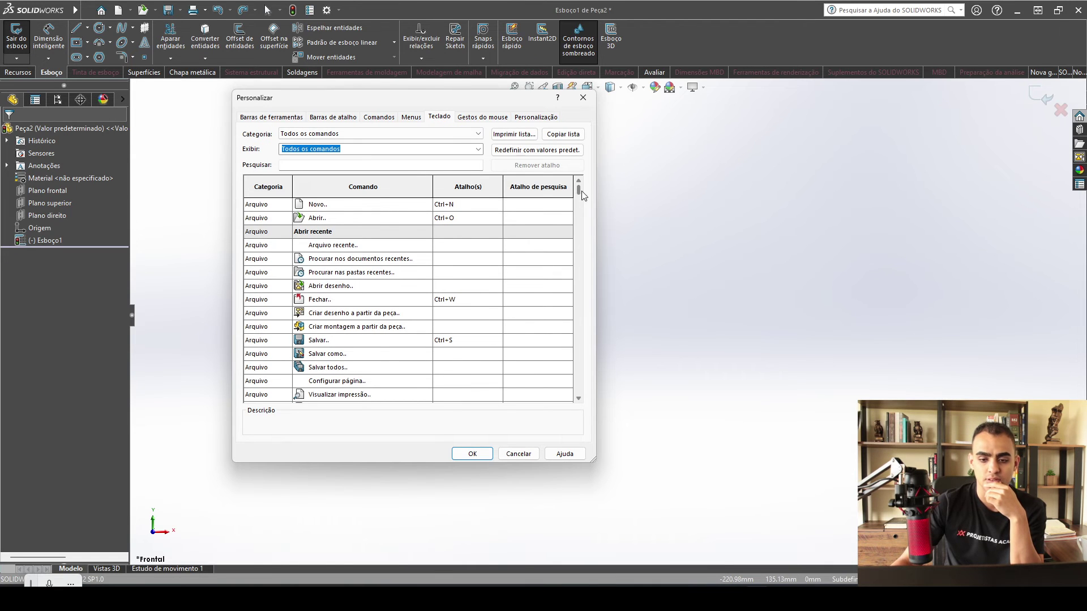
{"action": "left_click_drag", "start_coordinate": [578, 192], "coordinate": [562, 390]}
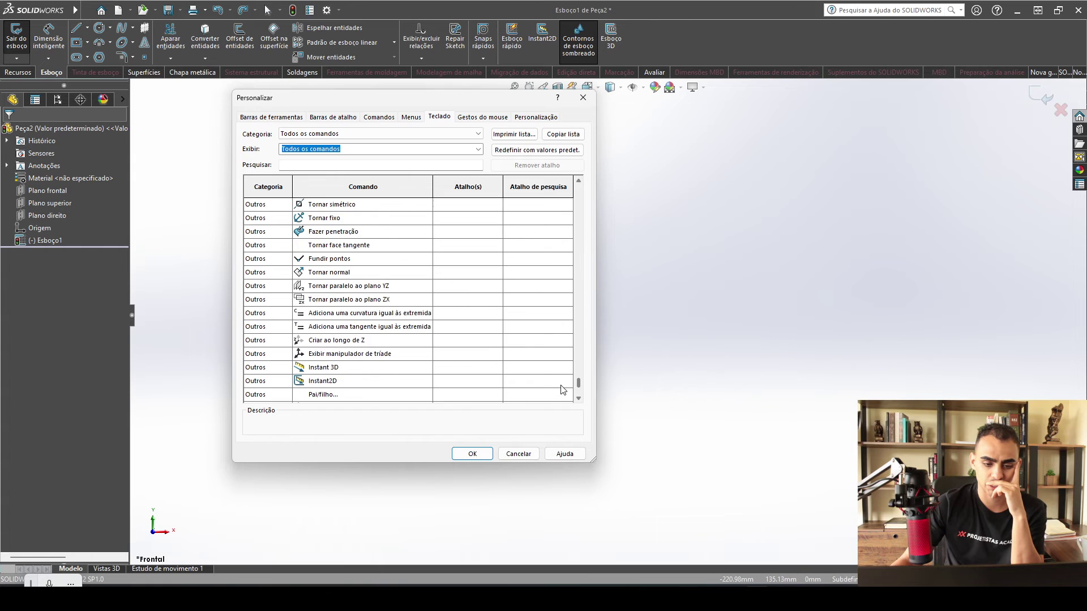
{"action": "scroll", "coordinate": [379, 340], "scroll_direction": "up", "scroll_amount": 4}
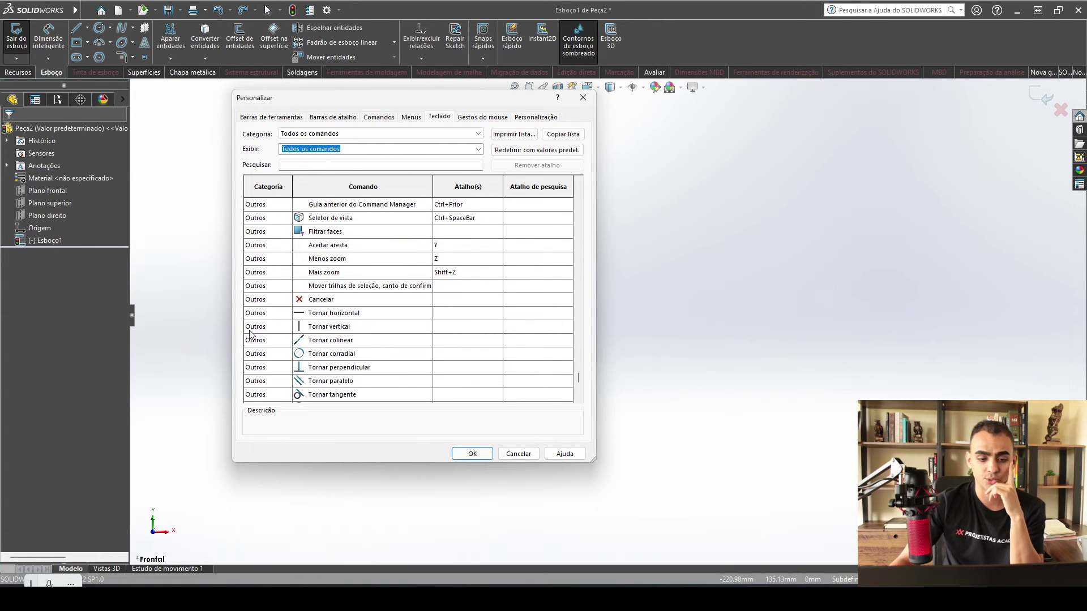
{"action": "scroll", "coordinate": [356, 315], "scroll_direction": "down", "scroll_amount": 1}
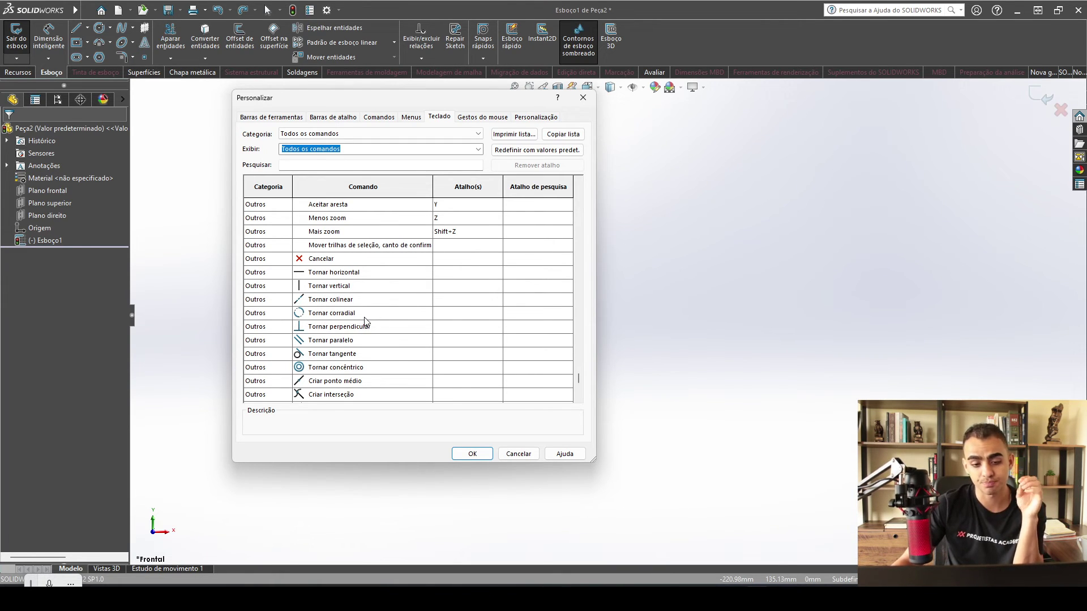
Step: Switch to Ferramenta de Captura to set the pen colour to amber, and return to SOLIDWORKS to dismiss the Personalizar dialog
{"action": "left_click", "coordinate": [810, 596]}
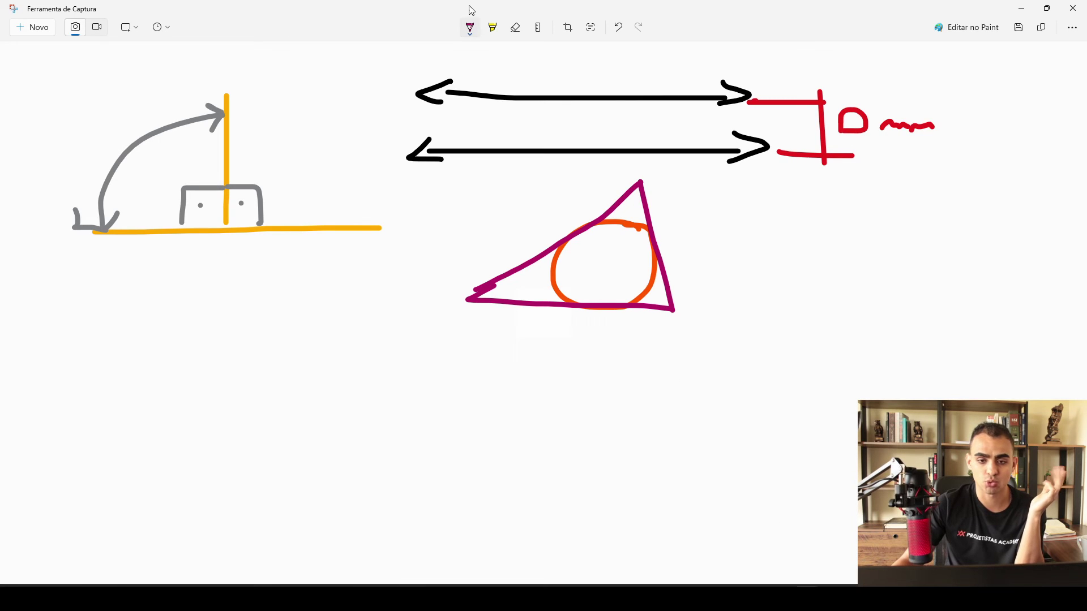
{"action": "left_click", "coordinate": [468, 35]}
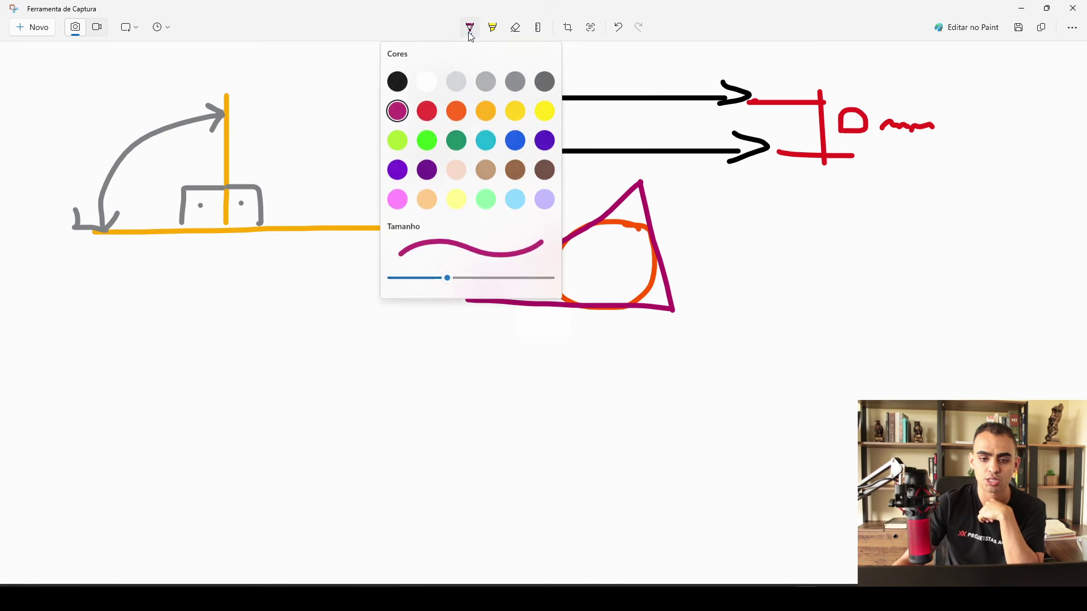
{"action": "left_click", "coordinate": [485, 107]}
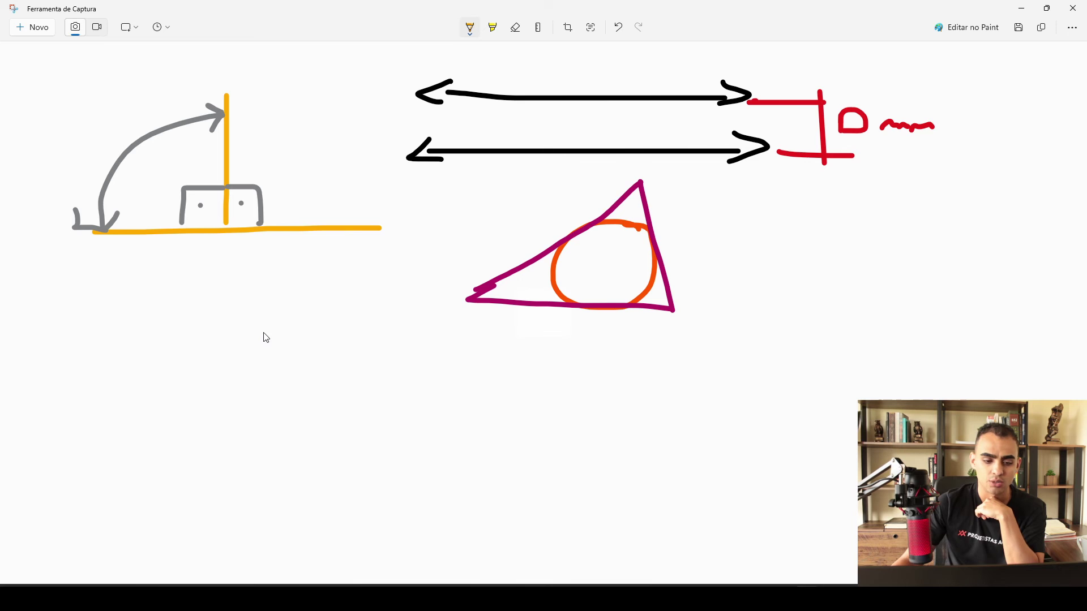
{"action": "left_click", "coordinate": [757, 597]}
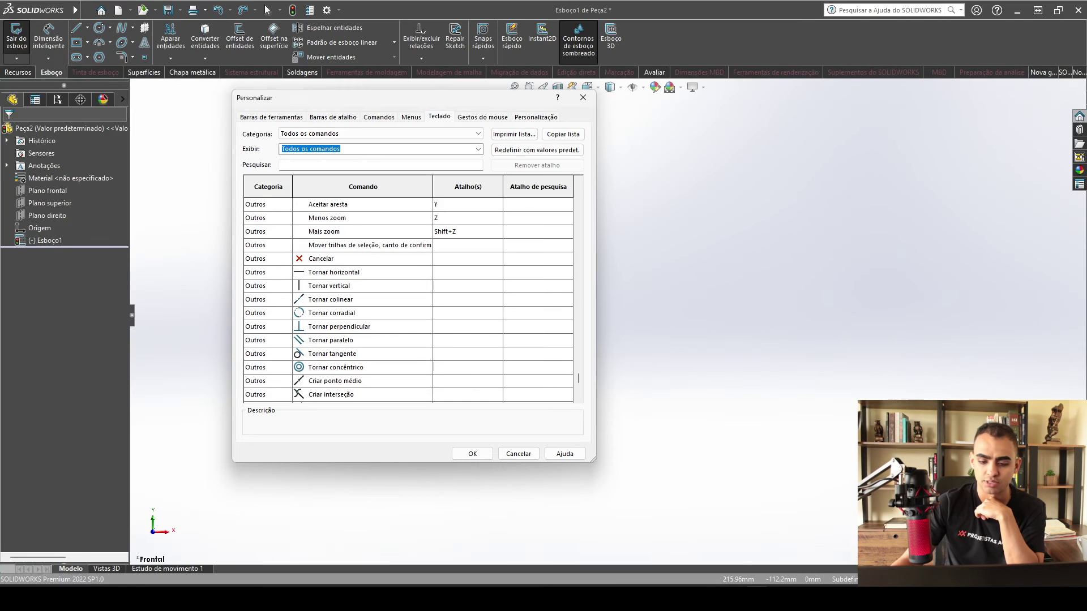
{"action": "left_click", "coordinate": [583, 97]}
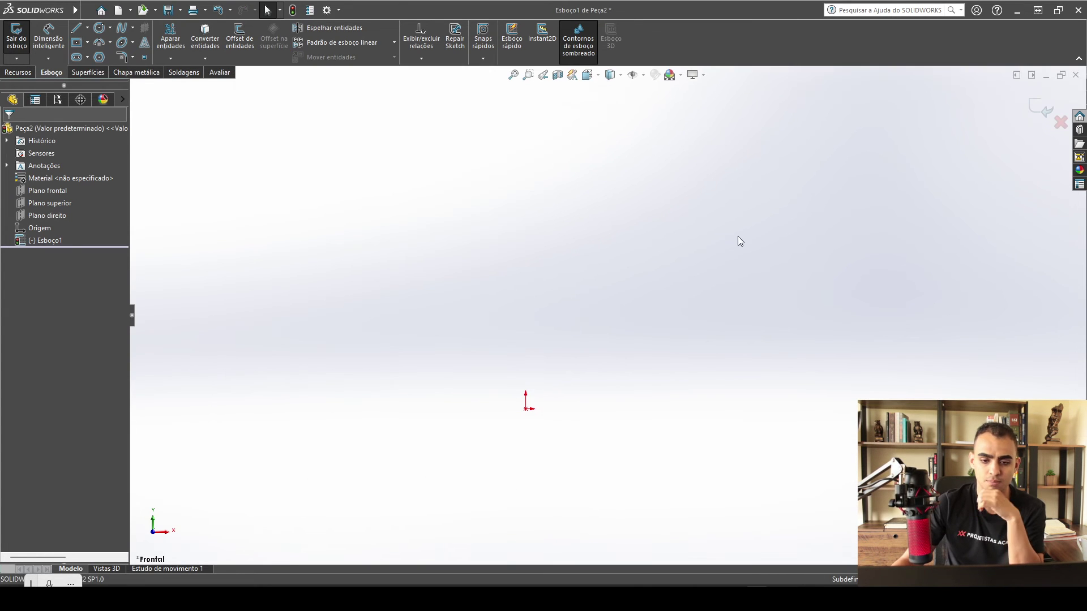
Step: Sketch a centre rectangle about 245 mm wide and 189 mm high on the front plane, centred on the origin
{"action": "left_click", "coordinate": [58, 191]}
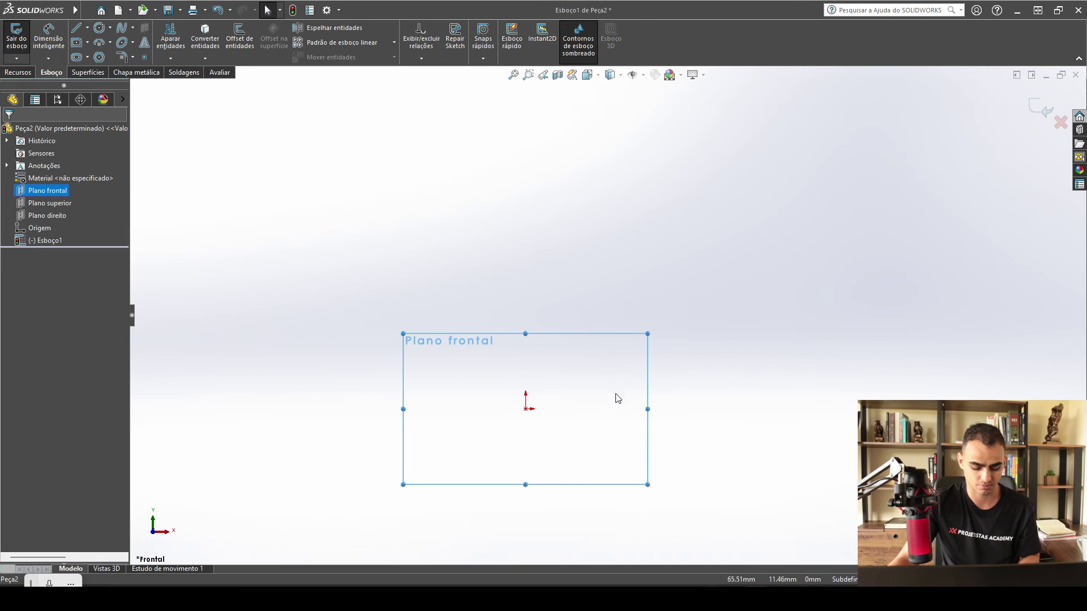
{"action": "key", "text": "r"}
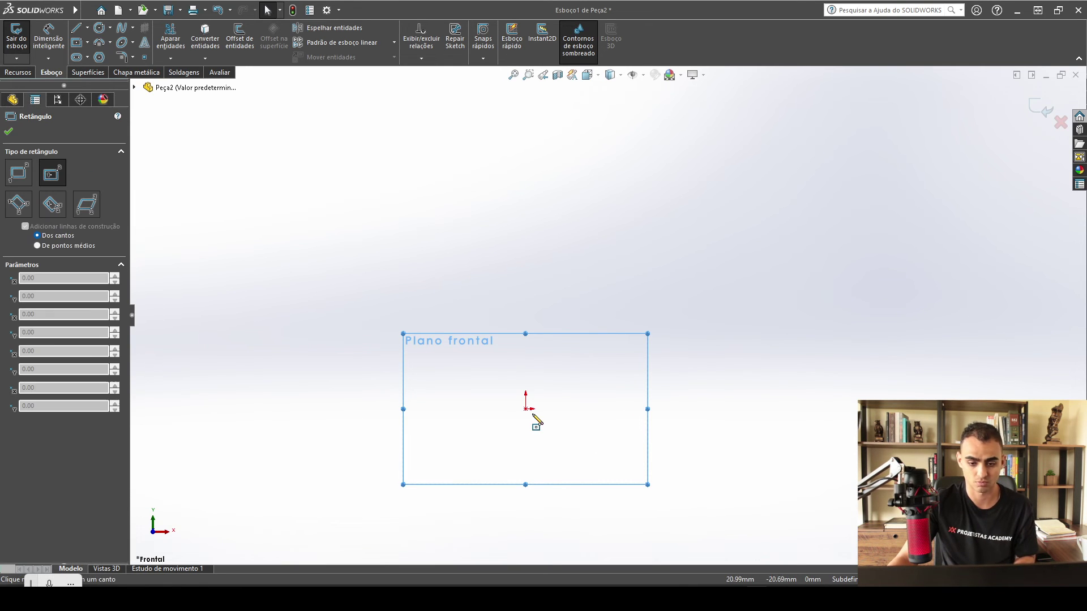
{"action": "left_click", "coordinate": [526, 409]}
{"action": "left_click", "coordinate": [362, 283]}
{"action": "key", "text": "Escape"}
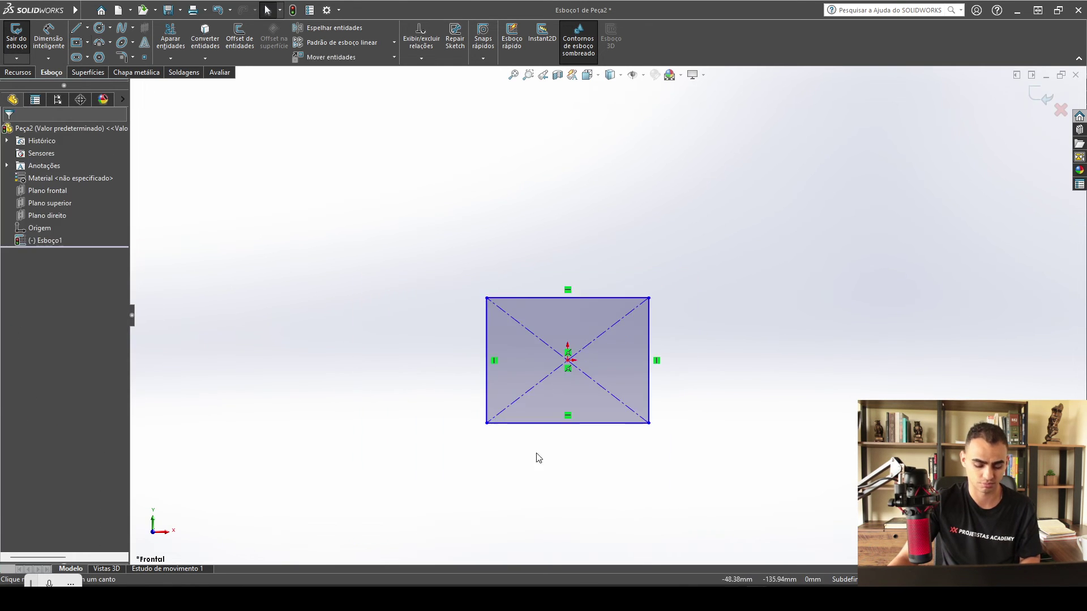
Step: Dimension the rectangle's bottom edge and right edge at 250 mm each
{"action": "key", "text": "d"}
{"action": "left_click", "coordinate": [605, 347]}
{"action": "left_click", "coordinate": [603, 447]}
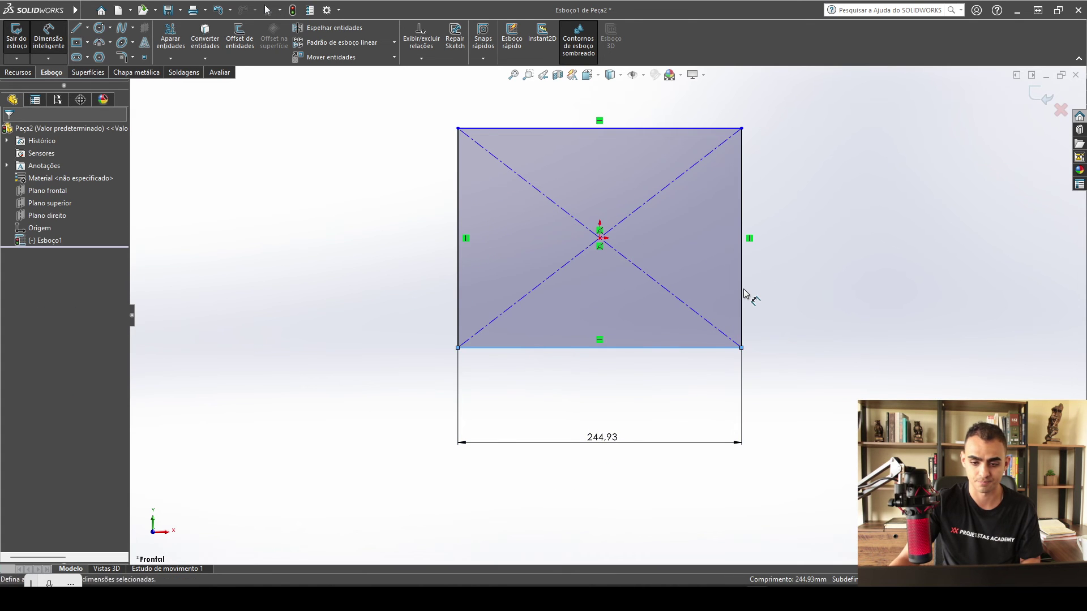
{"action": "type", "text": "250"}
{"action": "key", "text": "Return"}
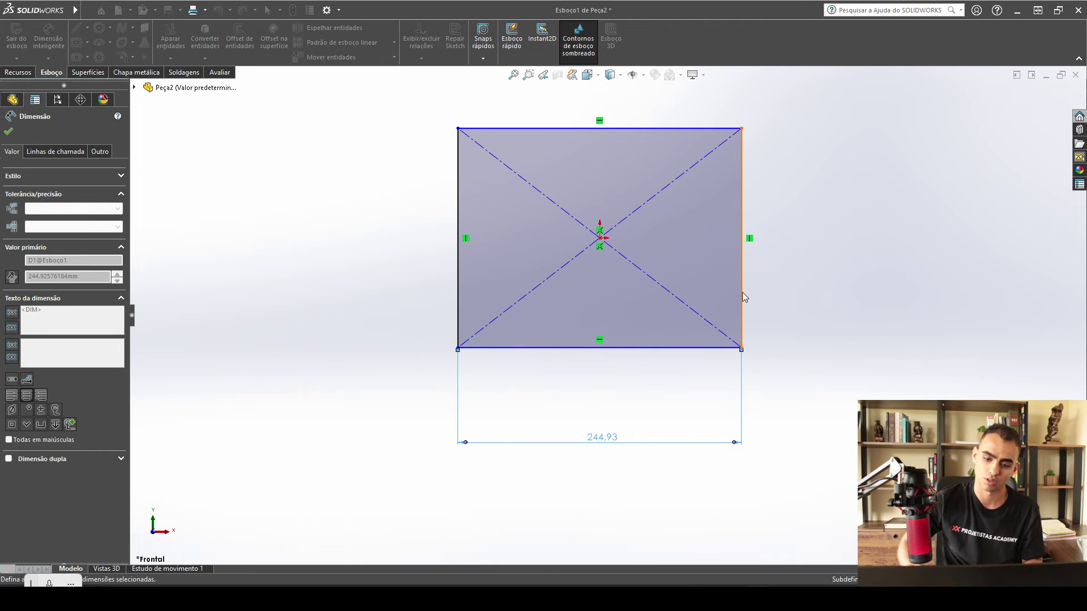
{"action": "left_click", "coordinate": [765, 284]}
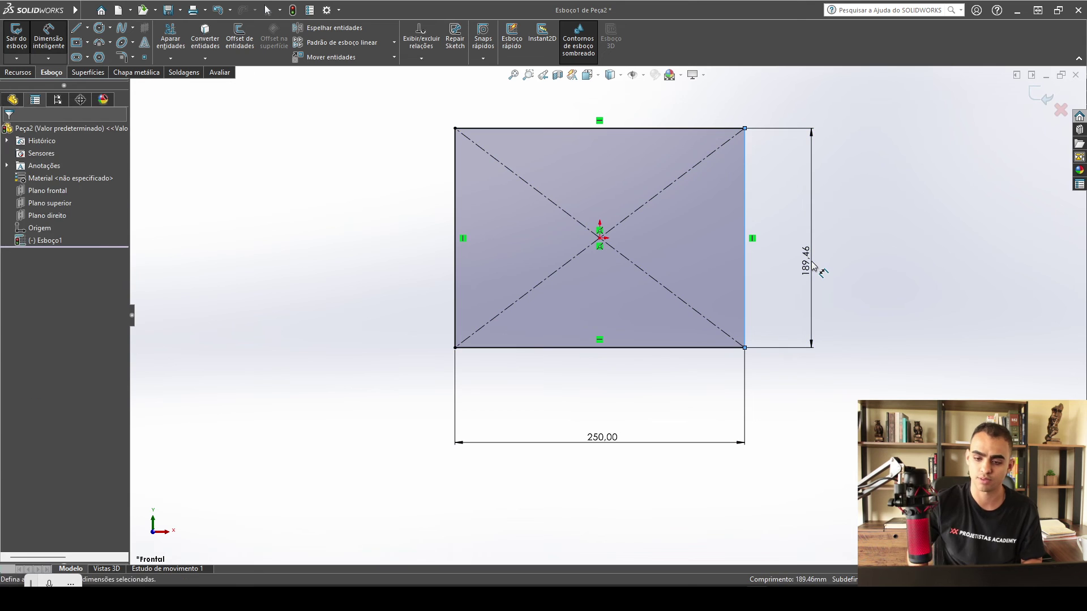
{"action": "left_click", "coordinate": [813, 266]}
{"action": "type", "text": "250"}
{"action": "key", "text": "Return"}
Step: Extrude the square profile as a blind boss 500 mm deep
{"action": "key", "text": "e"}
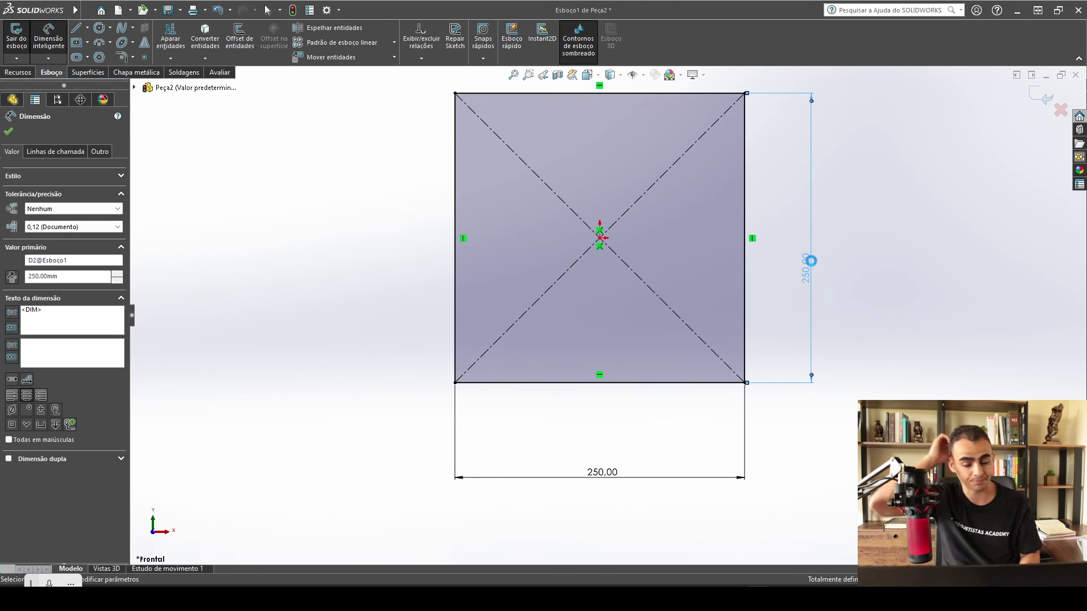
{"action": "type", "text": "500"}
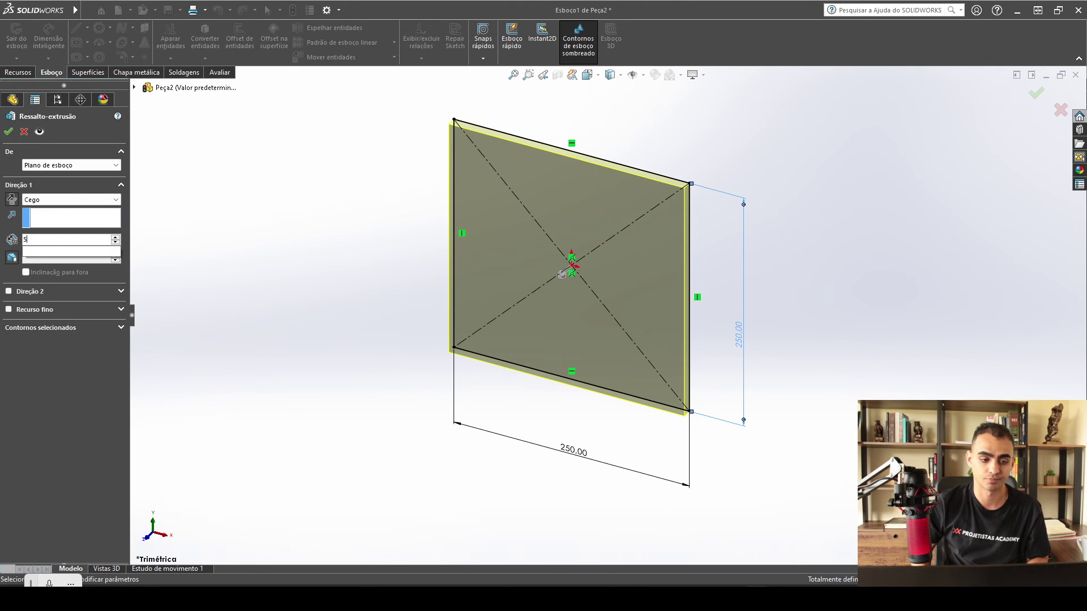
{"action": "key", "text": "Return"}
{"action": "left_click", "coordinate": [9, 131]}
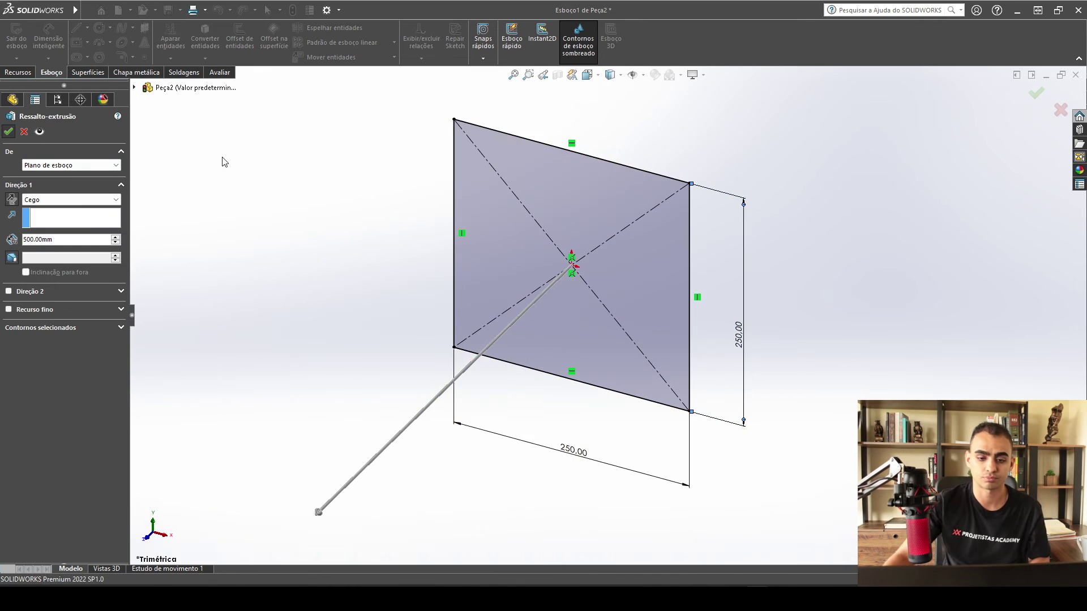
{"action": "scroll", "coordinate": [604, 306], "scroll_direction": "up", "scroll_amount": 1}
{"action": "middle_click_drag", "start_coordinate": [604, 306], "coordinate": [572, 318]}
{"action": "scroll", "coordinate": [577, 310], "scroll_direction": "down", "scroll_amount": 2}
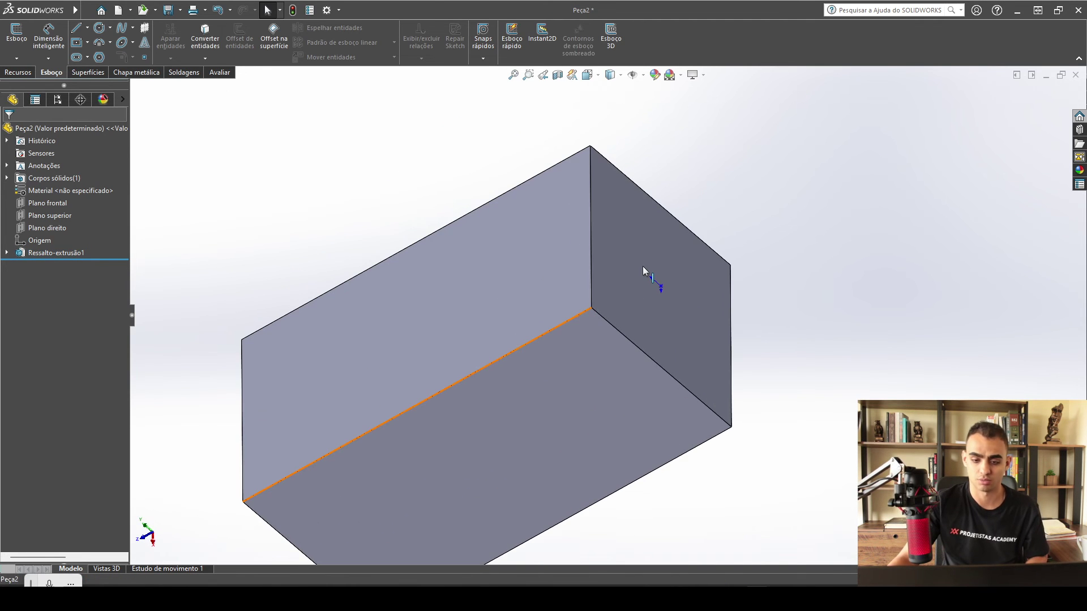
Step: Sketch a circle about 63 mm in diameter on the block's rear end face, centred on the origin
{"action": "left_click", "coordinate": [642, 265]}
{"action": "scroll", "coordinate": [651, 252], "scroll_direction": "down", "scroll_amount": 3}
{"action": "key", "text": "c"}
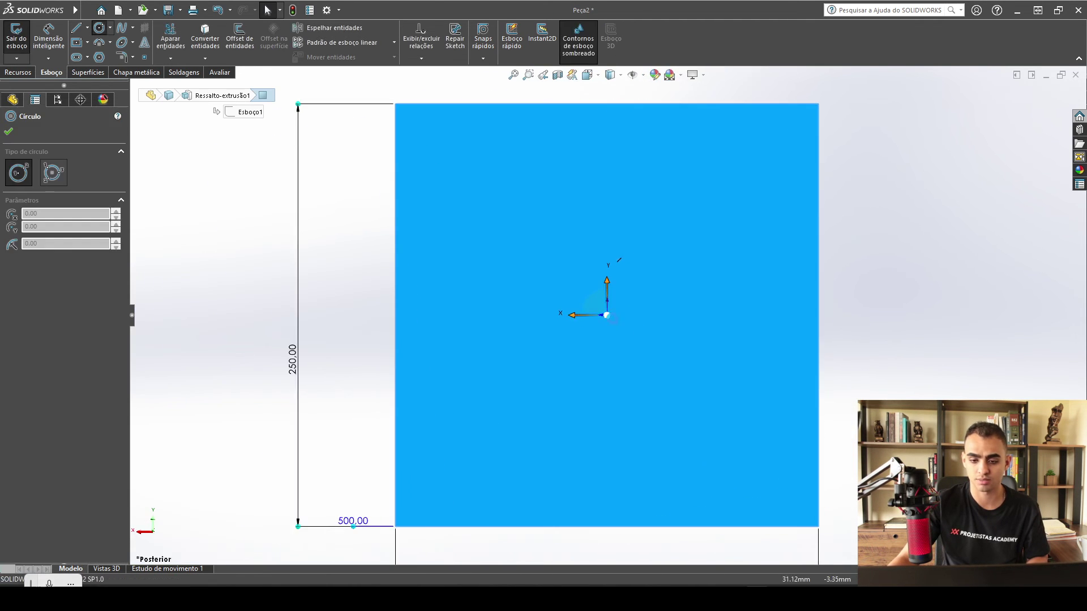
{"action": "left_click", "coordinate": [606, 315]}
{"action": "left_click", "coordinate": [644, 354]}
{"action": "key", "text": "Escape"}
Step: Dimension the circle's diameter at 200 mm
{"action": "key", "text": "d"}
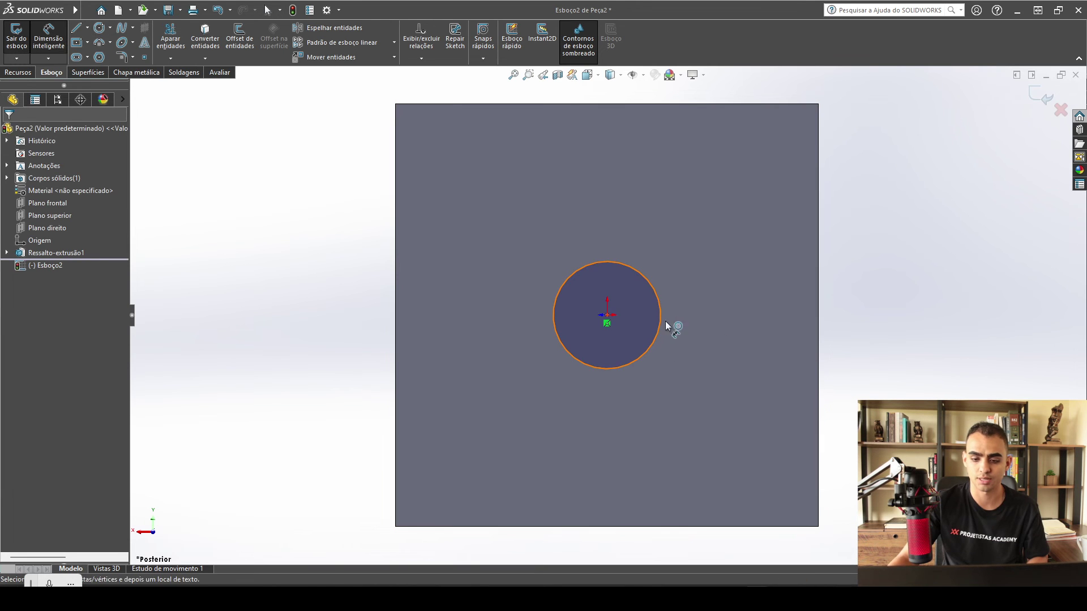
{"action": "left_click", "coordinate": [662, 326]}
{"action": "left_click", "coordinate": [918, 398]}
{"action": "type", "text": "200"}
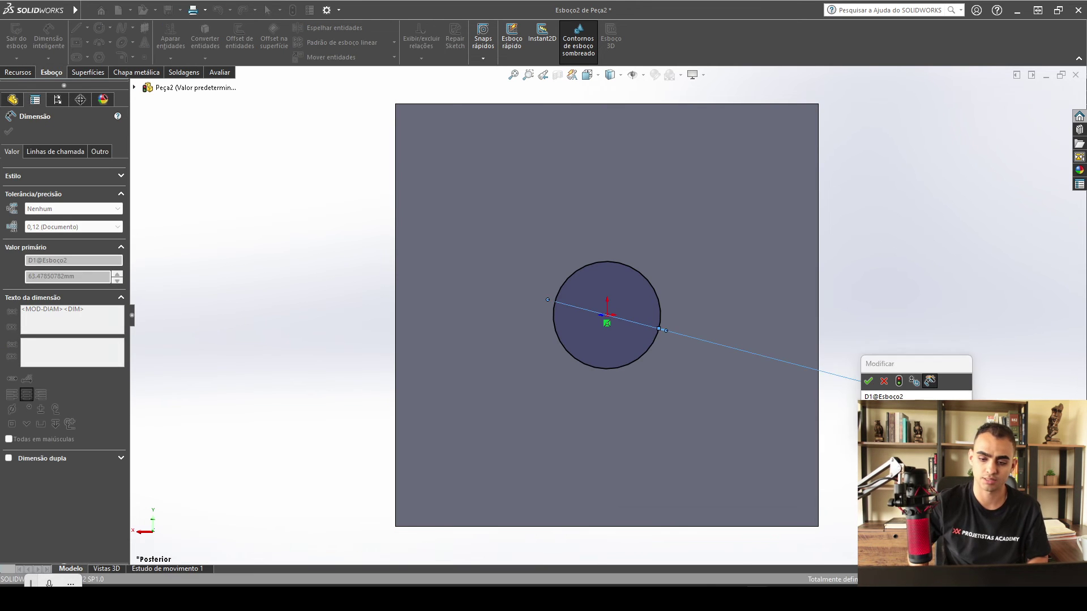
{"action": "key", "text": "Return"}
{"action": "key", "text": "Escape"}
Step: Cut the circle into the block as a blind extruded cut (Cego) 50 mm deep
{"action": "scroll", "coordinate": [668, 278], "scroll_direction": "up", "scroll_amount": 3}
{"action": "middle_click_drag", "start_coordinate": [669, 277], "coordinate": [742, 319]}
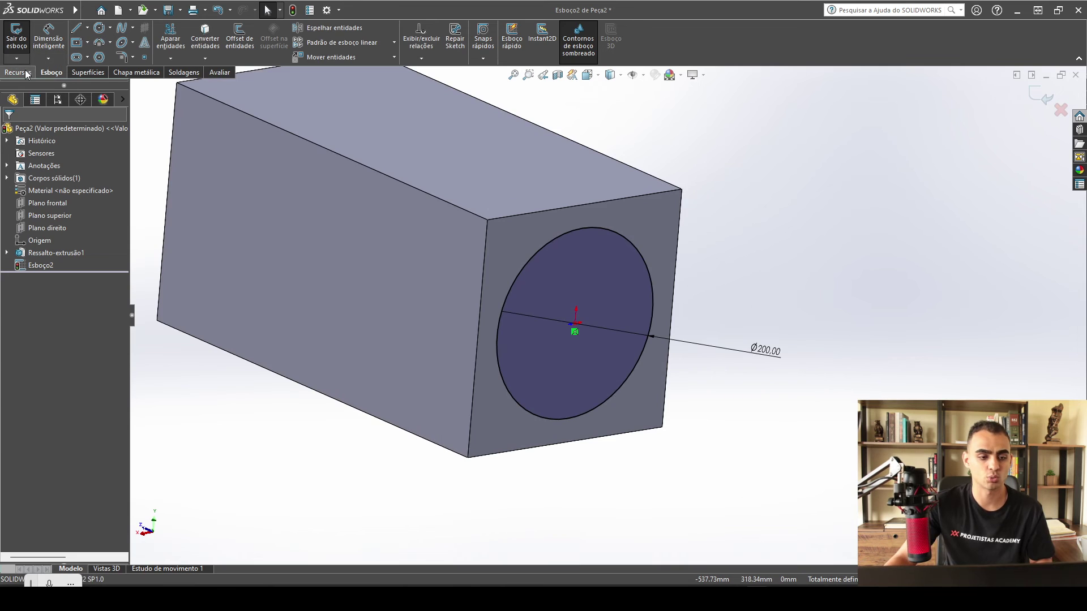
{"action": "left_click", "coordinate": [25, 72]}
{"action": "left_click", "coordinate": [206, 51]}
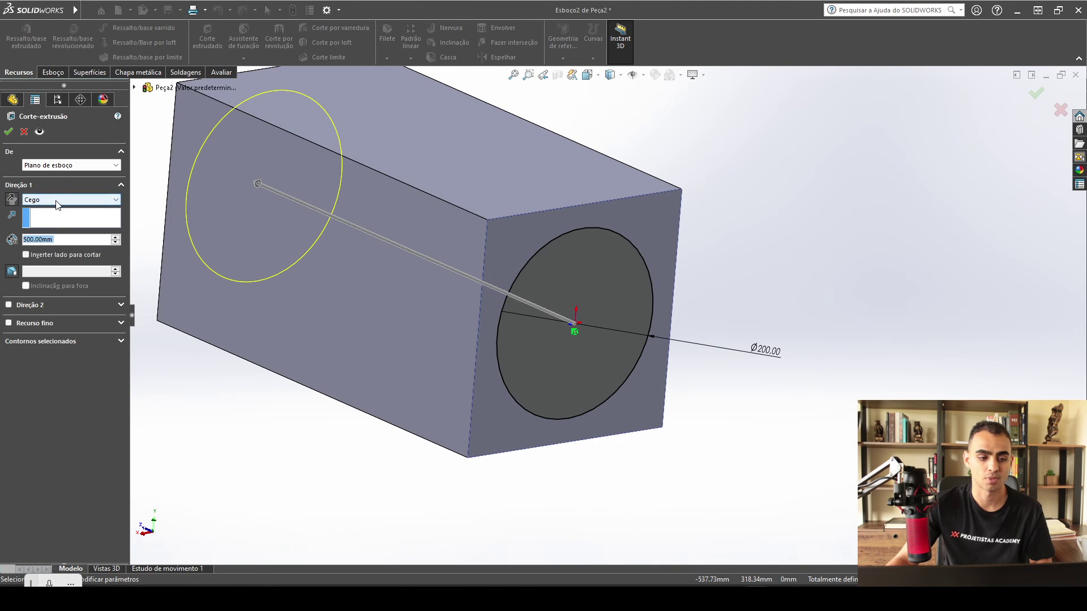
{"action": "left_click", "coordinate": [55, 201]}
{"action": "left_click", "coordinate": [55, 205]}
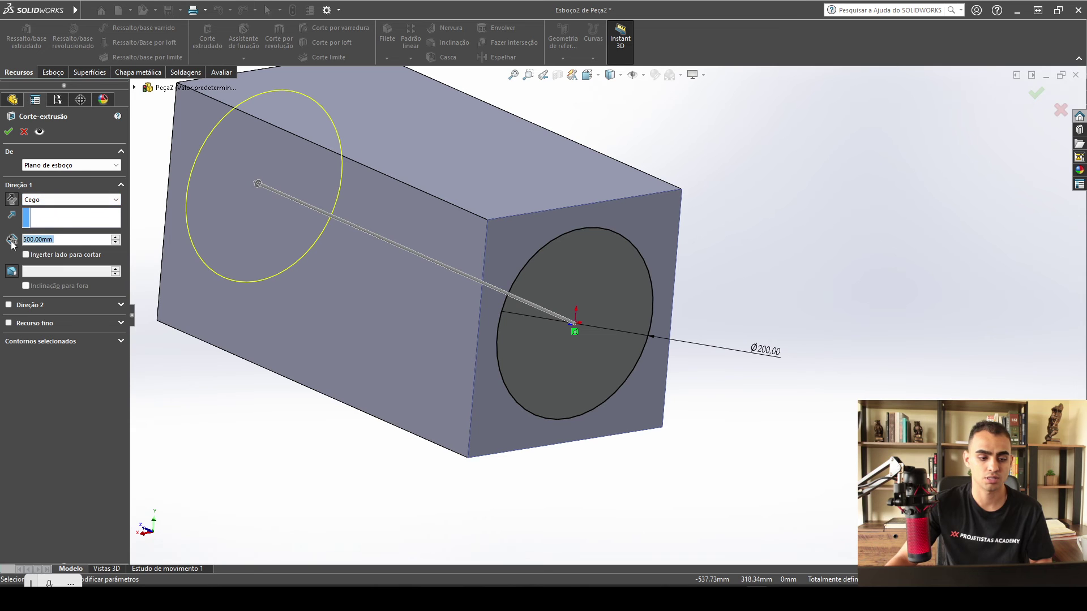
{"action": "type", "text": "50"}
{"action": "key", "text": "Return"}
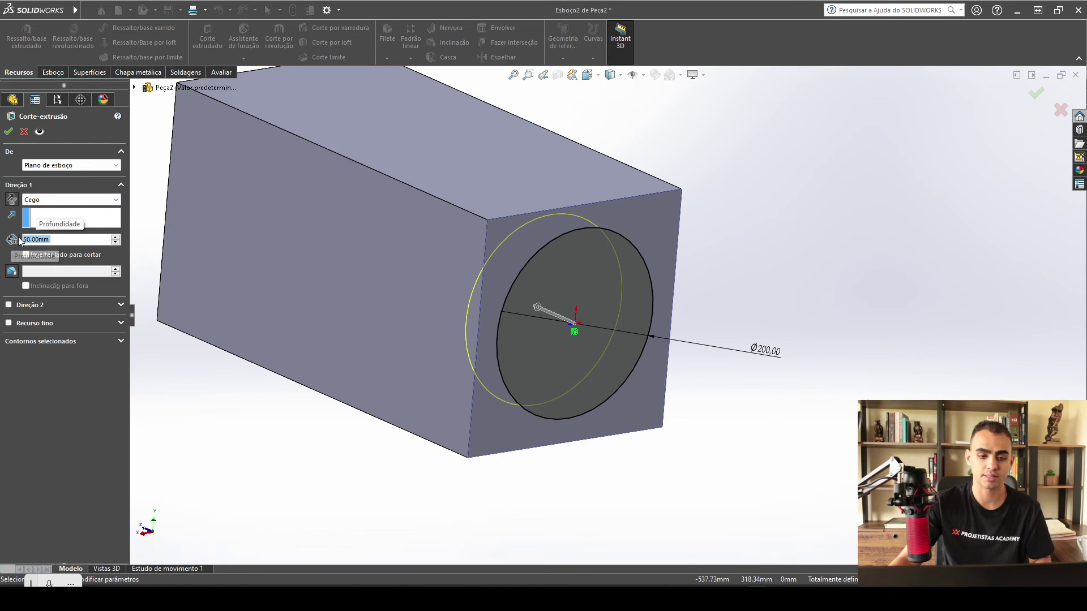
{"action": "left_click", "coordinate": [8, 132]}
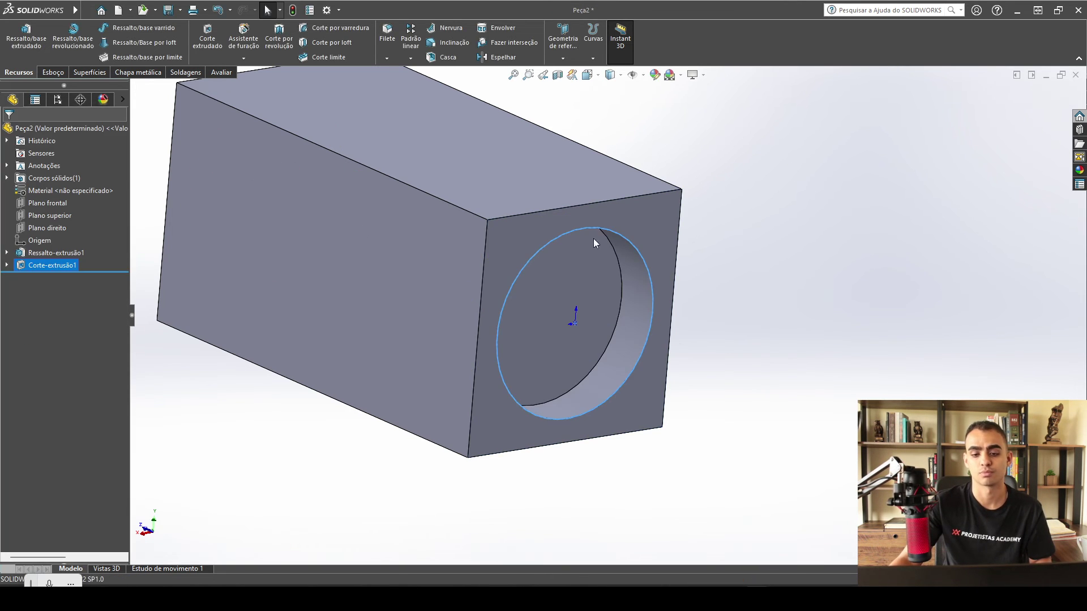
Step: Sketch a circle centred on the origin on the block's opposite end face, smaller than the circular pocket
{"action": "middle_click_drag", "start_coordinate": [593, 239], "coordinate": [570, 334]}
{"action": "key", "text": "Escape"}
{"action": "left_click", "coordinate": [570, 334]}
{"action": "key", "text": "ctrl+8"}
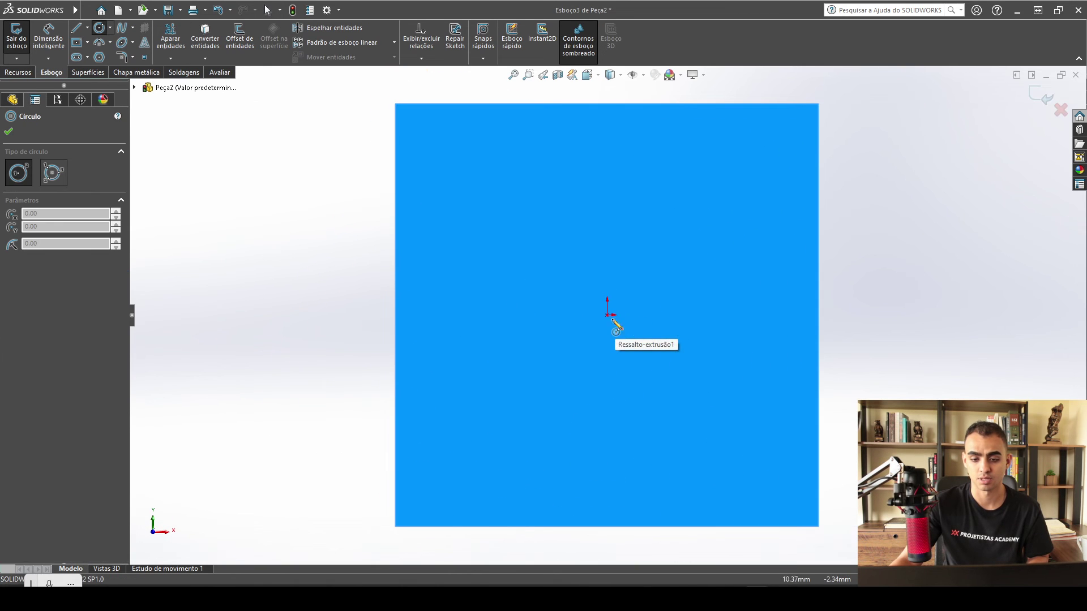
{"action": "left_click", "coordinate": [608, 314]}
{"action": "left_click", "coordinate": [691, 236]}
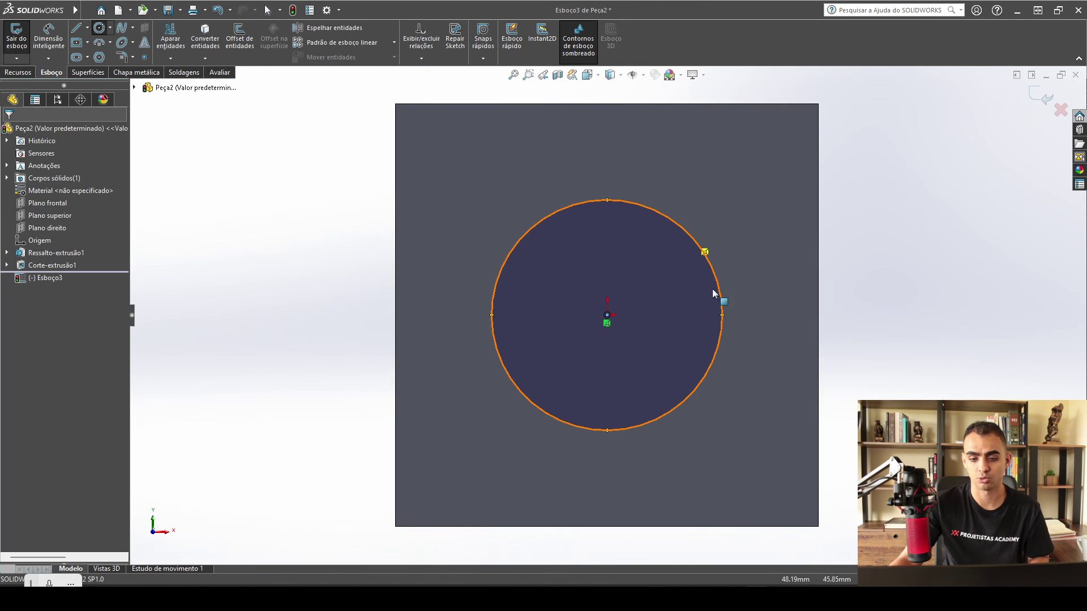
Step: Add a Corradial relation between the new circle and the outer circular edge of the pocket at the block's other end
{"action": "scroll", "coordinate": [621, 329], "scroll_direction": "up", "scroll_amount": 2}
{"action": "middle_click_drag", "start_coordinate": [617, 327], "coordinate": [597, 258]}
{"action": "scroll", "coordinate": [673, 274], "scroll_direction": "up", "scroll_amount": 3}
{"action": "middle_click_drag", "start_coordinate": [679, 278], "coordinate": [687, 235]}
{"action": "scroll", "coordinate": [743, 346], "scroll_direction": "down", "scroll_amount": 3}
{"action": "left_click", "coordinate": [759, 342]}
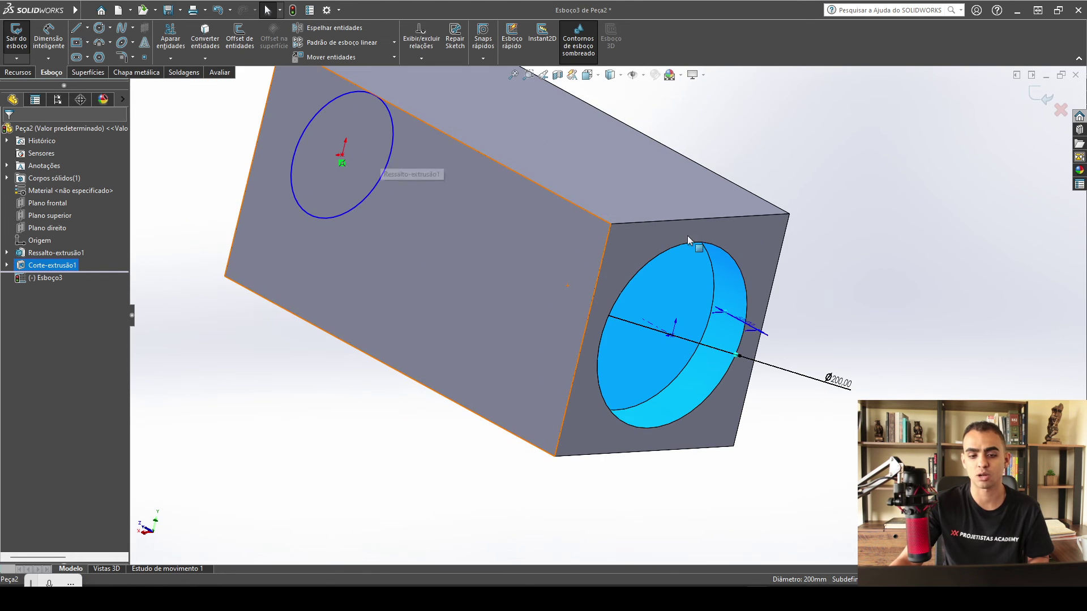
{"action": "scroll", "coordinate": [687, 235], "scroll_direction": "up", "scroll_amount": 5}
{"action": "left_click", "coordinate": [679, 213]}
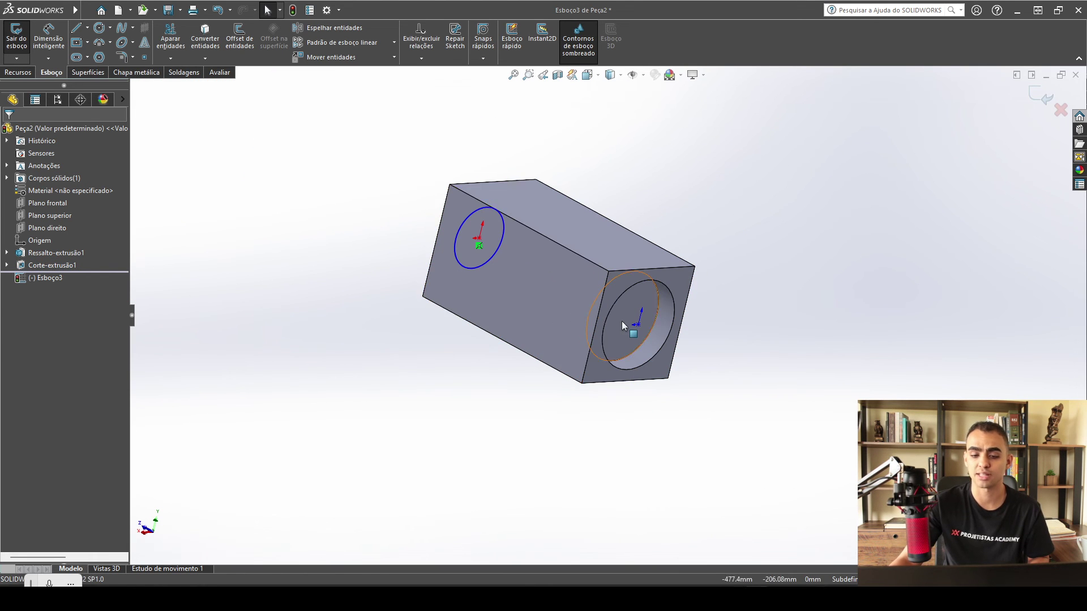
{"action": "scroll", "coordinate": [672, 302], "scroll_direction": "down", "scroll_amount": 3}
{"action": "left_click", "coordinate": [681, 289]}
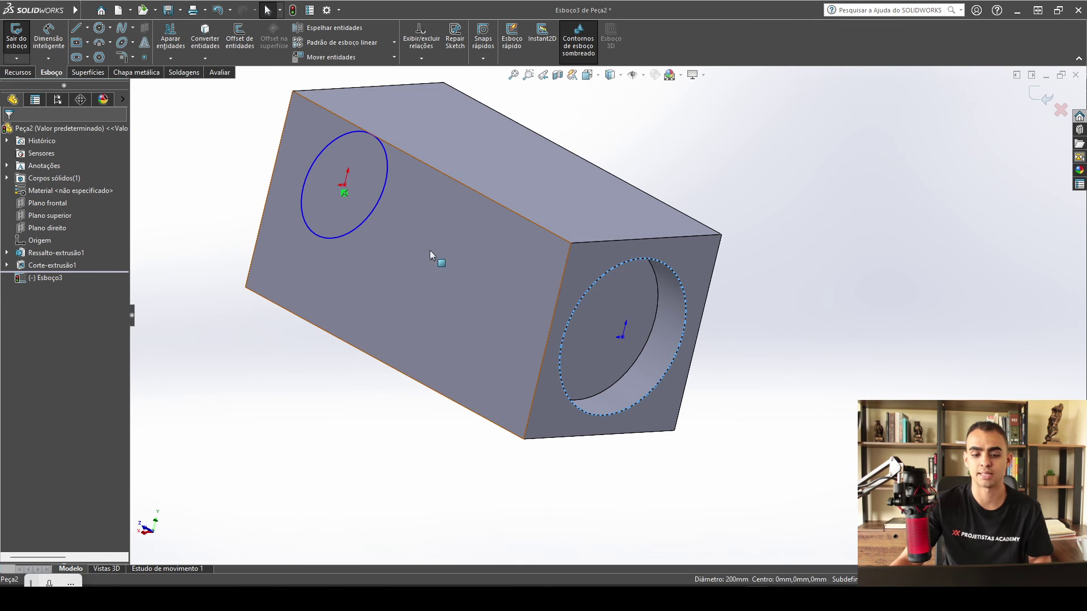
{"action": "left_click", "coordinate": [366, 216], "text": "ctrl"}
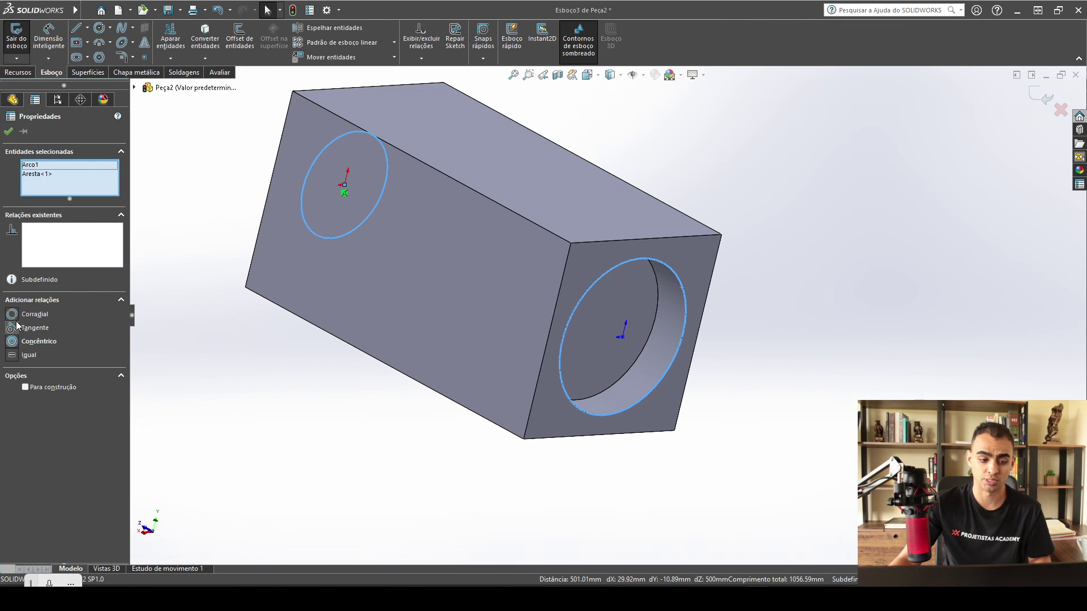
{"action": "left_click", "coordinate": [13, 315]}
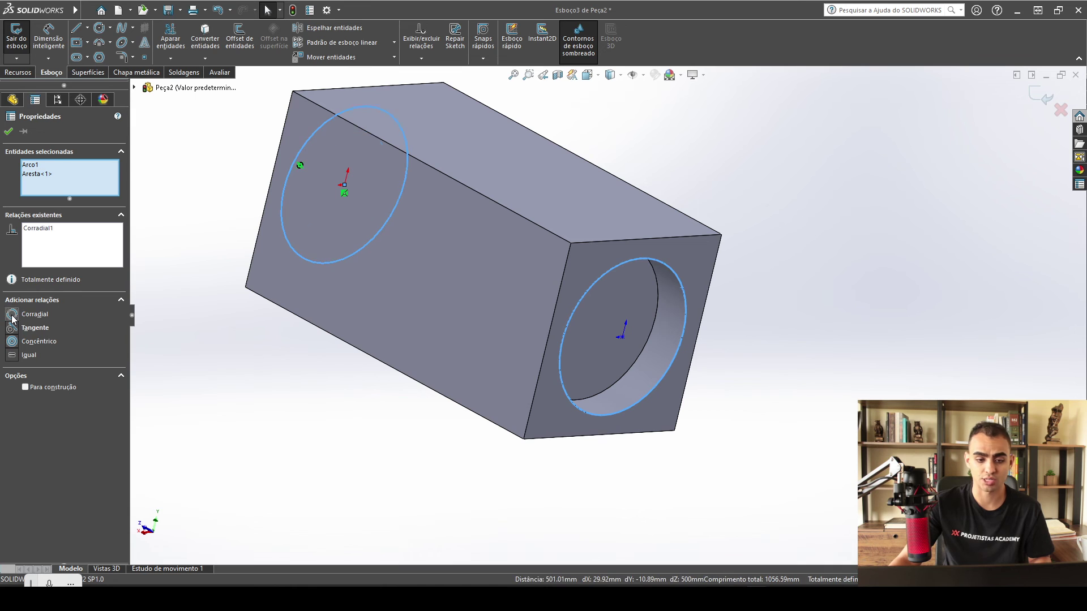
{"action": "left_click", "coordinate": [413, 470]}
Step: Examine both ends of the block to compare the related circle with the pocket
{"action": "mouse_move", "coordinate": [413, 470]}
{"action": "middle_mouse_down"}
{"action": "mouse_move", "coordinate": [374, 216]}
{"action": "mouse_move", "coordinate": [513, 287]}
{"action": "middle_mouse_up"}
{"action": "scroll", "coordinate": [468, 216], "scroll_direction": "down", "scroll_amount": 6}
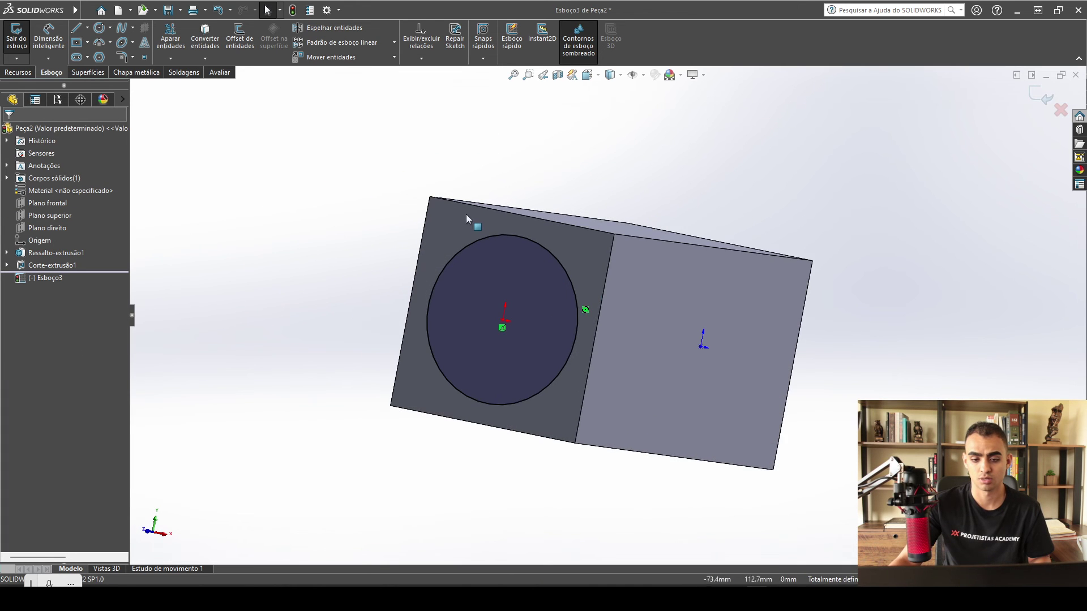
{"action": "scroll", "coordinate": [606, 337], "scroll_direction": "up", "scroll_amount": 5}
{"action": "mouse_move", "coordinate": [668, 456]}
{"action": "middle_mouse_down"}
{"action": "mouse_move", "coordinate": [619, 389]}
{"action": "mouse_move", "coordinate": [636, 364]}
{"action": "mouse_move", "coordinate": [643, 387]}
{"action": "mouse_move", "coordinate": [817, 382]}
{"action": "middle_mouse_up"}
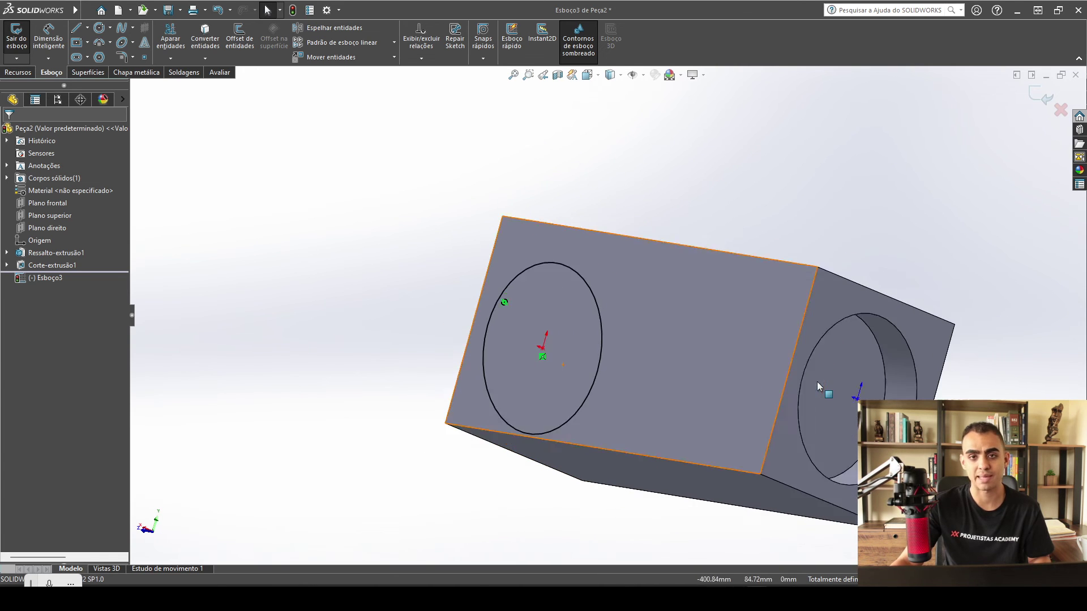
{"action": "scroll", "coordinate": [818, 380], "scroll_direction": "up", "scroll_amount": 2}
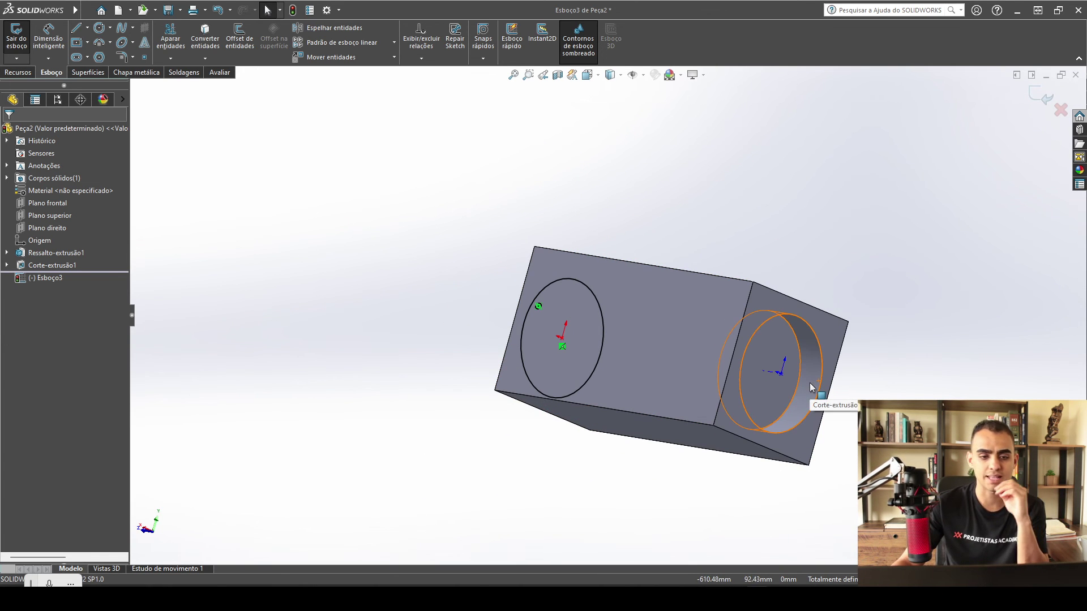
Step: Review the keyboard shortcut entries for the sketch relation commands in the Personalizar dialog and close it
{"action": "right_click", "coordinate": [710, 36]}
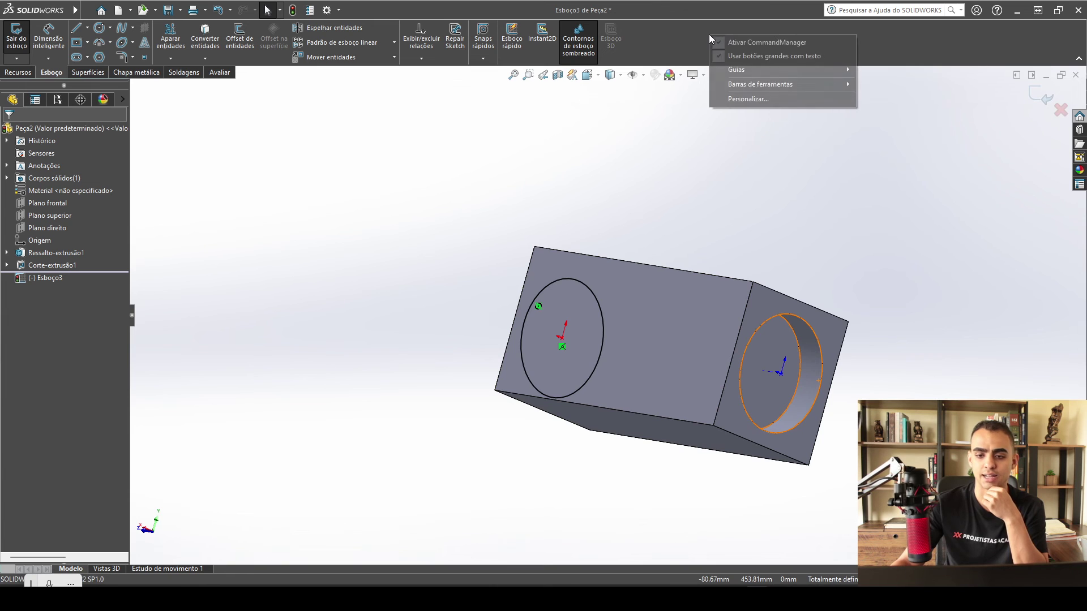
{"action": "left_click", "coordinate": [747, 99]}
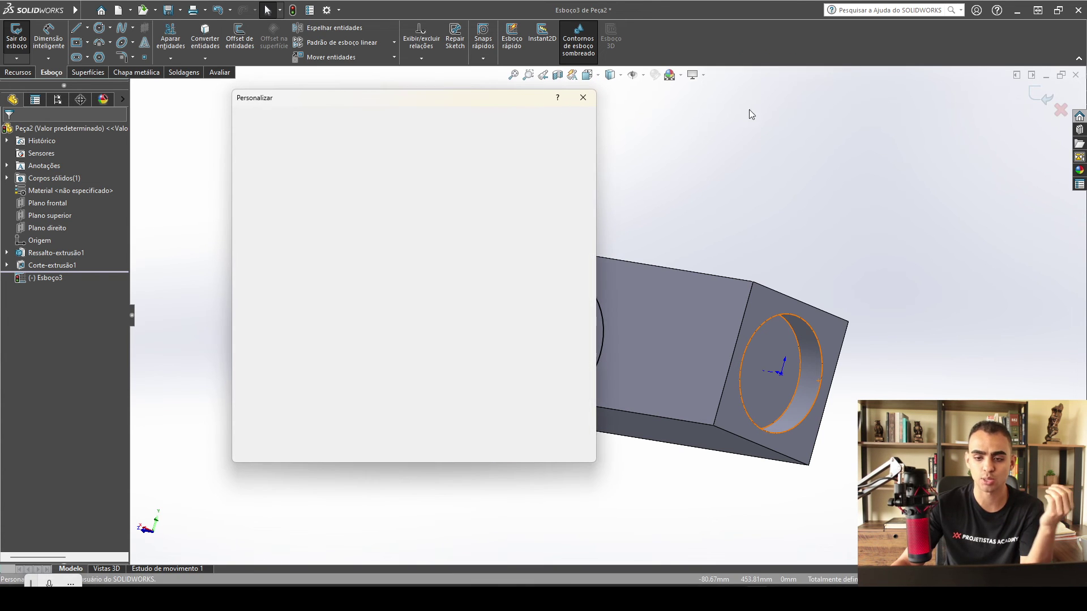
{"action": "left_click", "coordinate": [445, 119]}
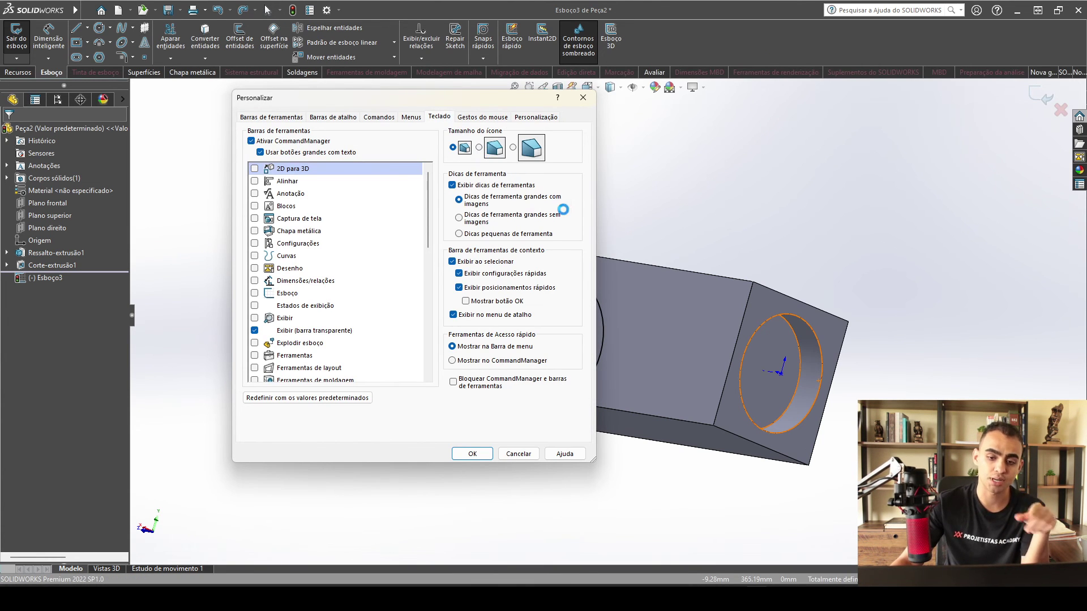
{"action": "left_click_drag", "start_coordinate": [579, 190], "coordinate": [568, 387]}
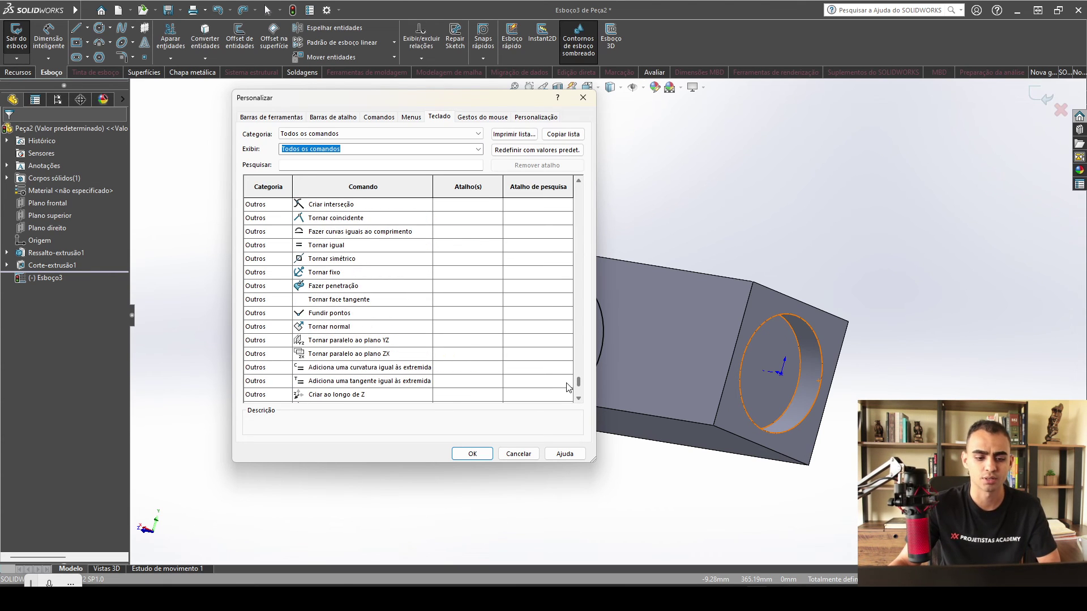
{"action": "scroll", "coordinate": [569, 387], "scroll_direction": "up", "scroll_amount": 1}
{"action": "scroll", "coordinate": [568, 386], "scroll_direction": "up", "scroll_amount": 2}
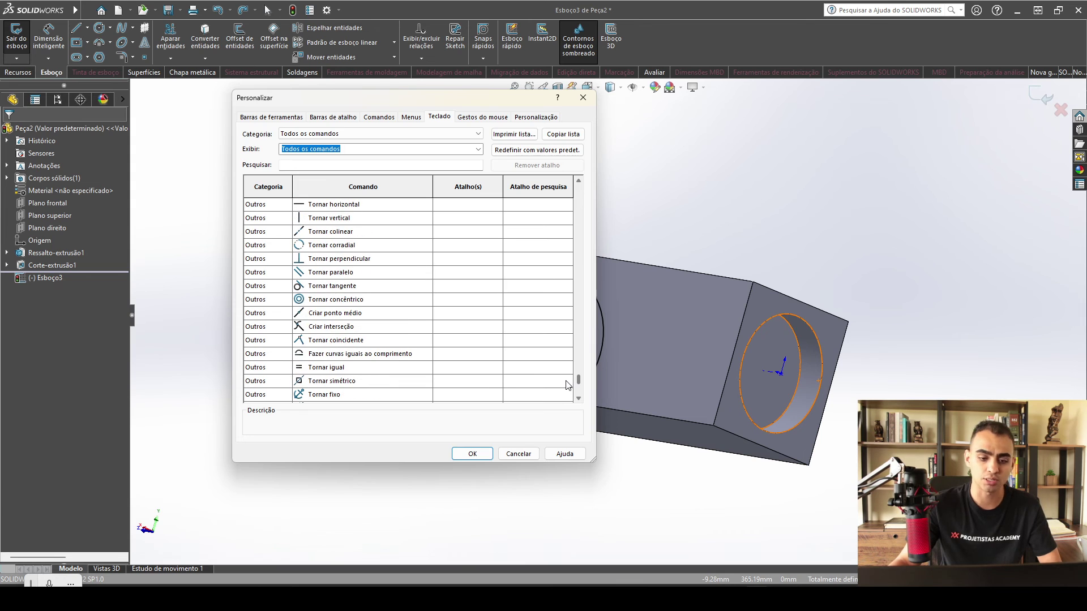
{"action": "scroll", "coordinate": [568, 385], "scroll_direction": "up", "scroll_amount": 2}
{"action": "scroll", "coordinate": [307, 215], "scroll_direction": "down", "scroll_amount": 1}
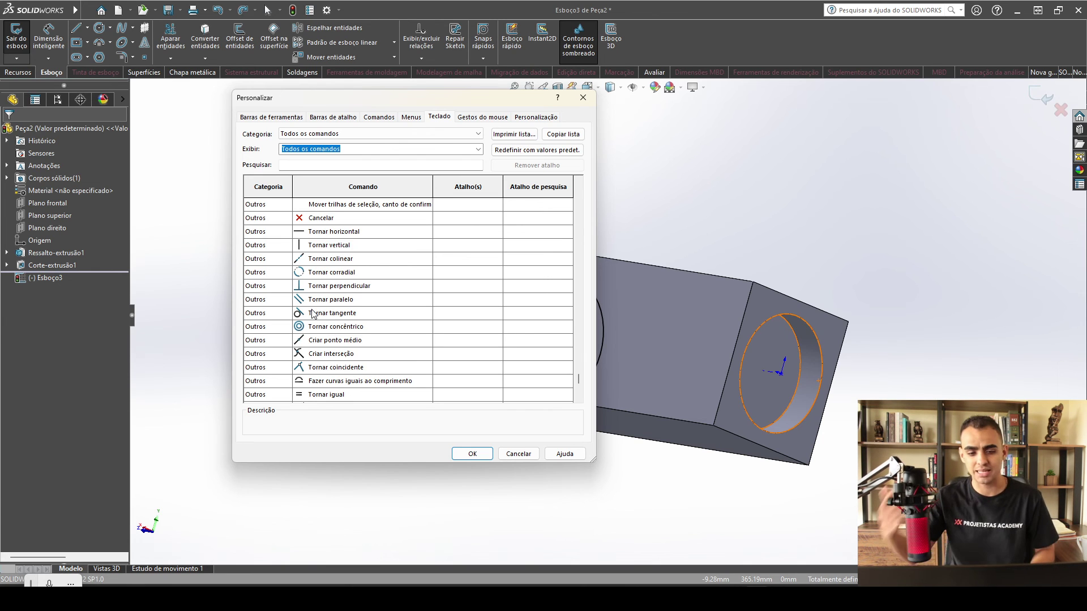
{"action": "left_click", "coordinate": [583, 97]}
Step: Sketch two connected lines near the upper corner of the end face, about 11 mm and 176 mm long
{"action": "middle_click_drag", "start_coordinate": [518, 320], "coordinate": [661, 326]}
{"action": "scroll", "coordinate": [570, 331], "scroll_direction": "down", "scroll_amount": 3}
{"action": "middle_click_drag", "start_coordinate": [568, 308], "coordinate": [559, 287]}
{"action": "mouse_move", "coordinate": [612, 236]}
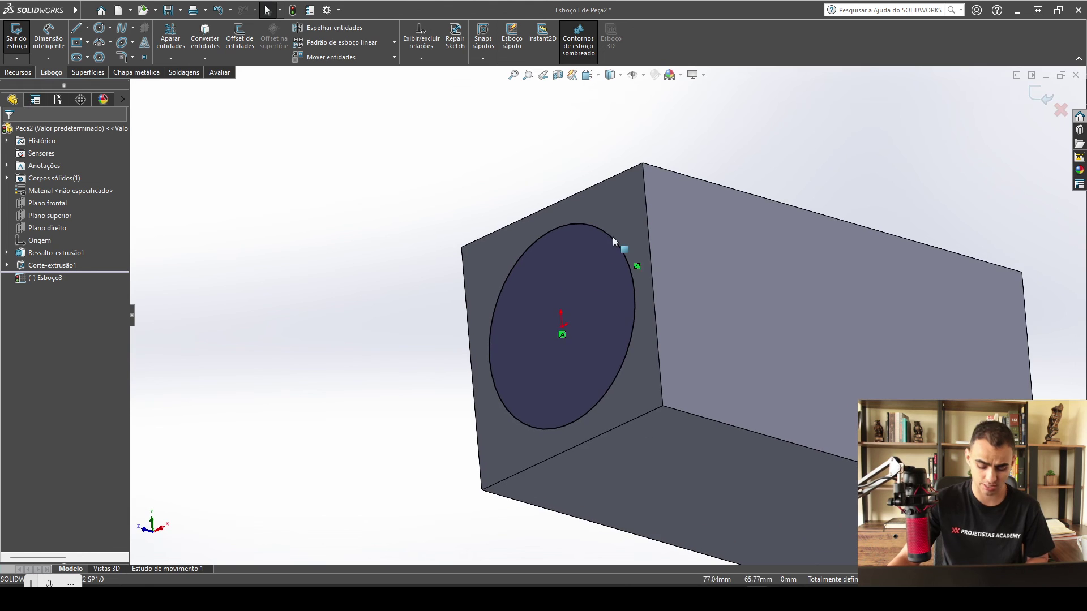
{"action": "scroll", "coordinate": [613, 237], "scroll_direction": "down", "scroll_amount": 1}
{"action": "scroll", "coordinate": [640, 276], "scroll_direction": "up", "scroll_amount": 1}
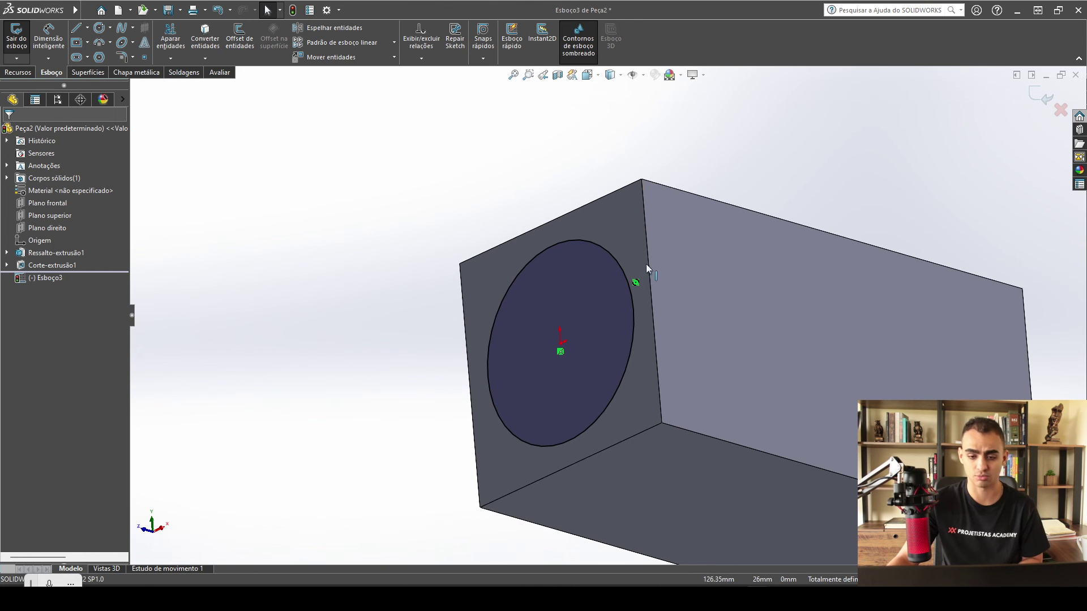
{"action": "key", "text": "l"}
{"action": "left_click", "coordinate": [618, 228]}
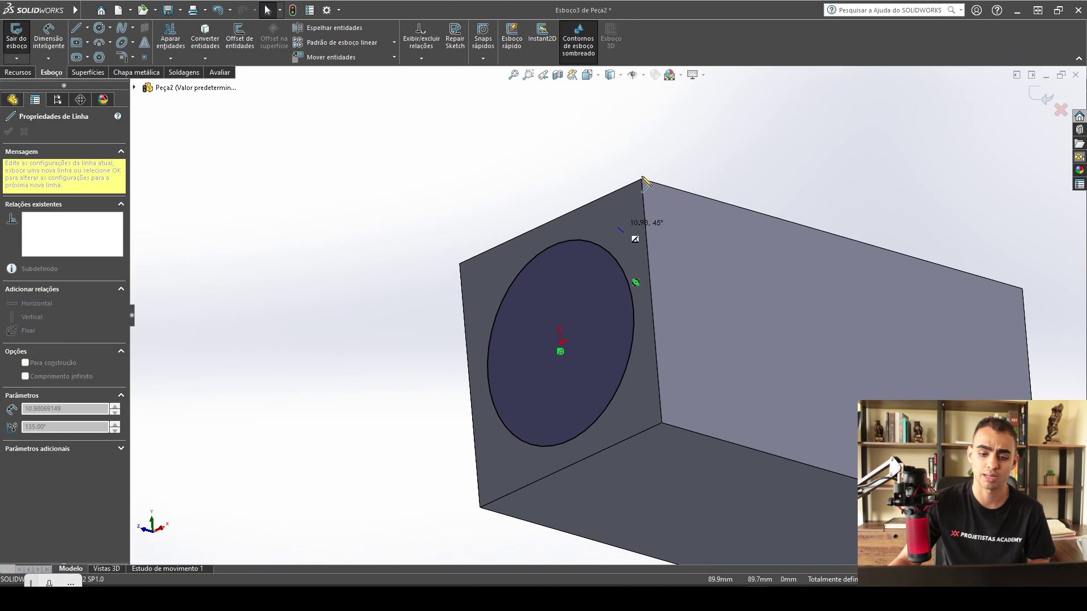
{"action": "left_click", "coordinate": [736, 122]}
{"action": "key", "text": "Escape"}
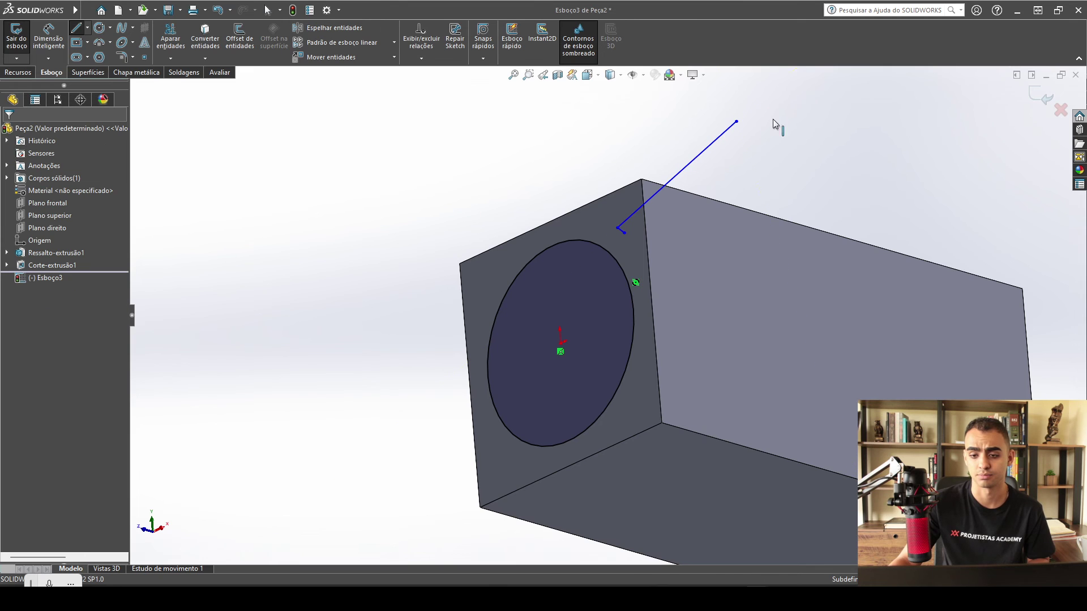
Step: Check the relations offered for the long sketched line and delete that line
{"action": "left_click", "coordinate": [715, 141]}
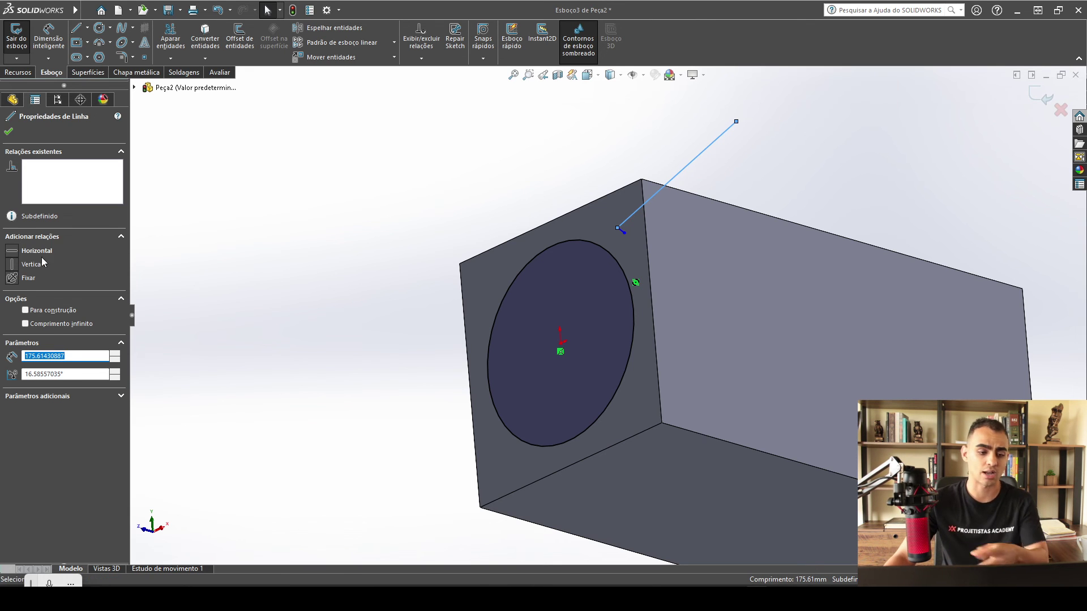
{"action": "left_click", "coordinate": [482, 182]}
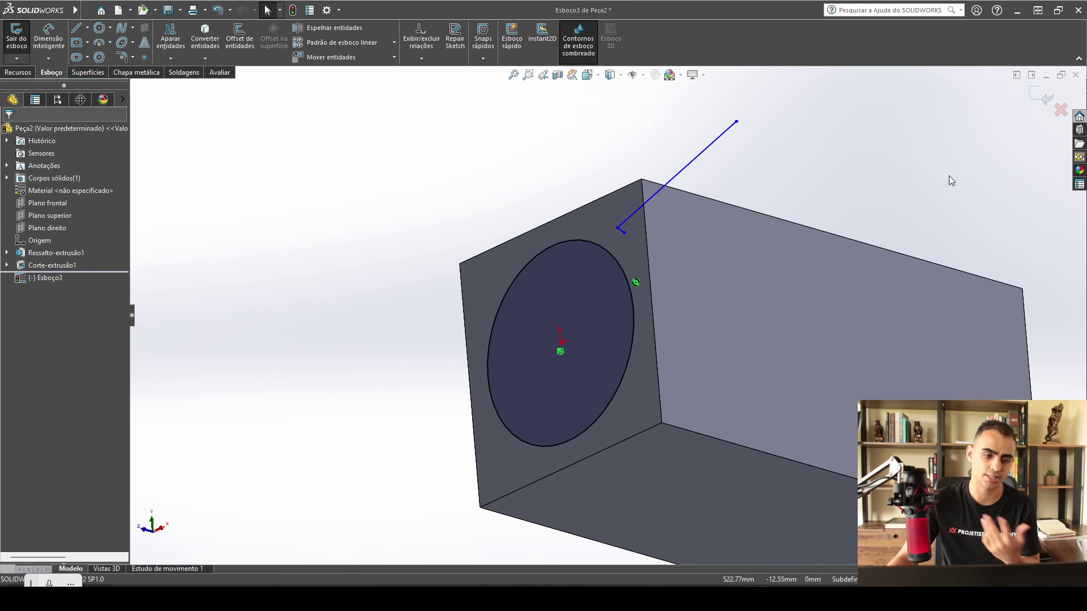
{"action": "left_click_drag", "start_coordinate": [857, 178], "coordinate": [604, 120]}
{"action": "key", "text": "Delete"}
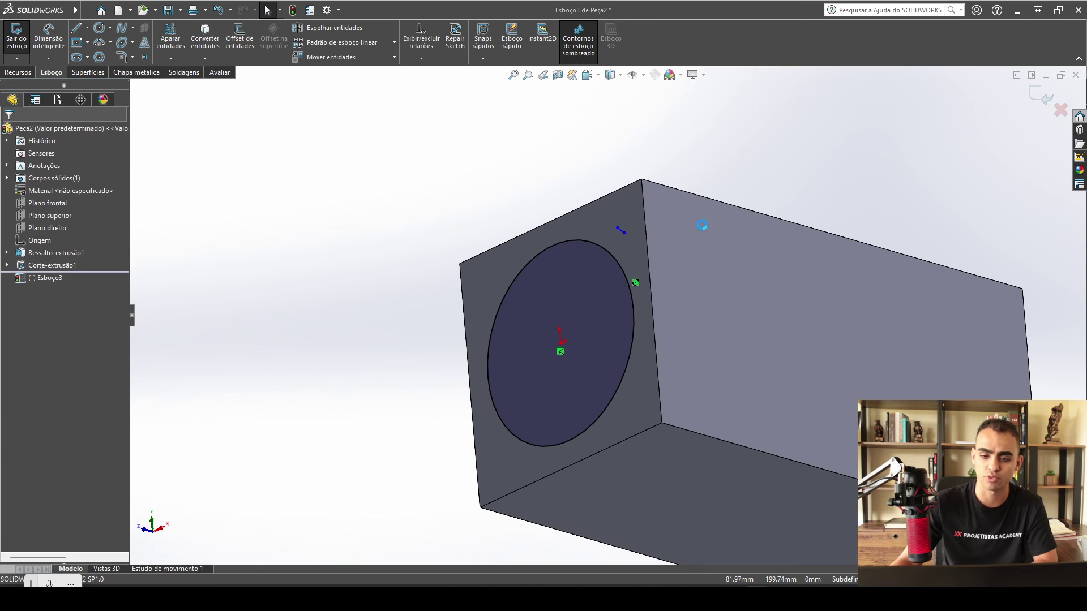
{"action": "scroll", "coordinate": [579, 301], "scroll_direction": "up", "scroll_amount": 3}
{"action": "scroll", "coordinate": [715, 408], "scroll_direction": "down", "scroll_amount": 2}
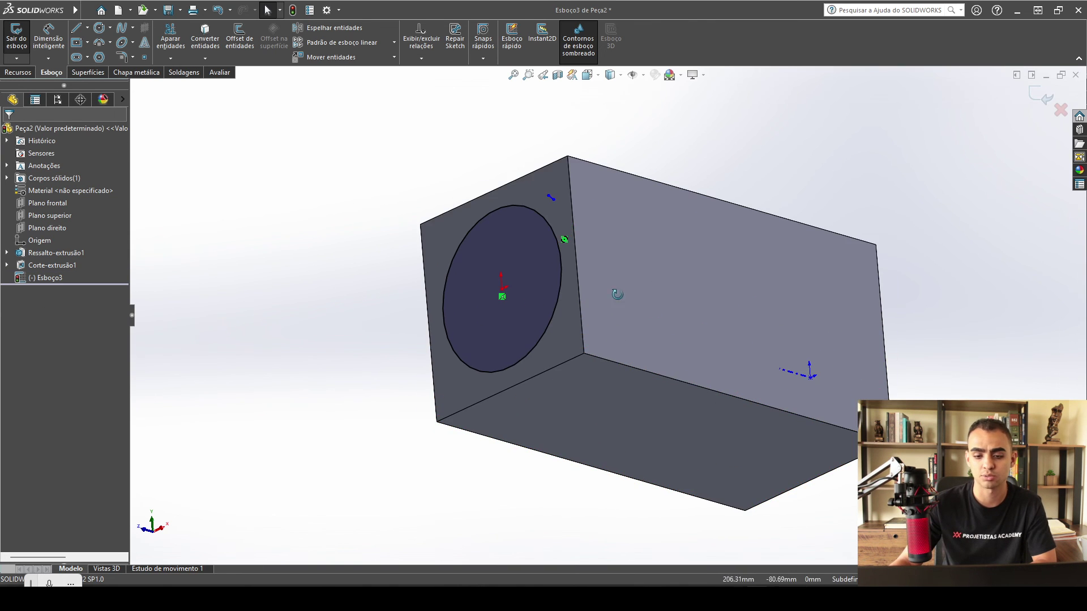
{"action": "middle_click_drag", "start_coordinate": [605, 282], "coordinate": [518, 291]}
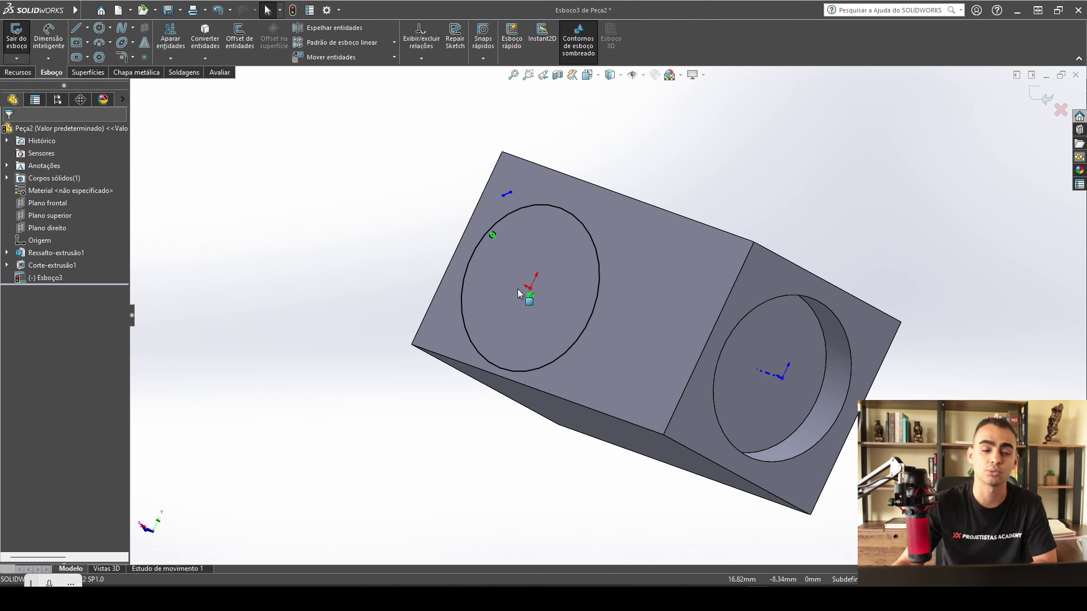
{"action": "middle_click_drag", "start_coordinate": [714, 294], "coordinate": [433, 260]}
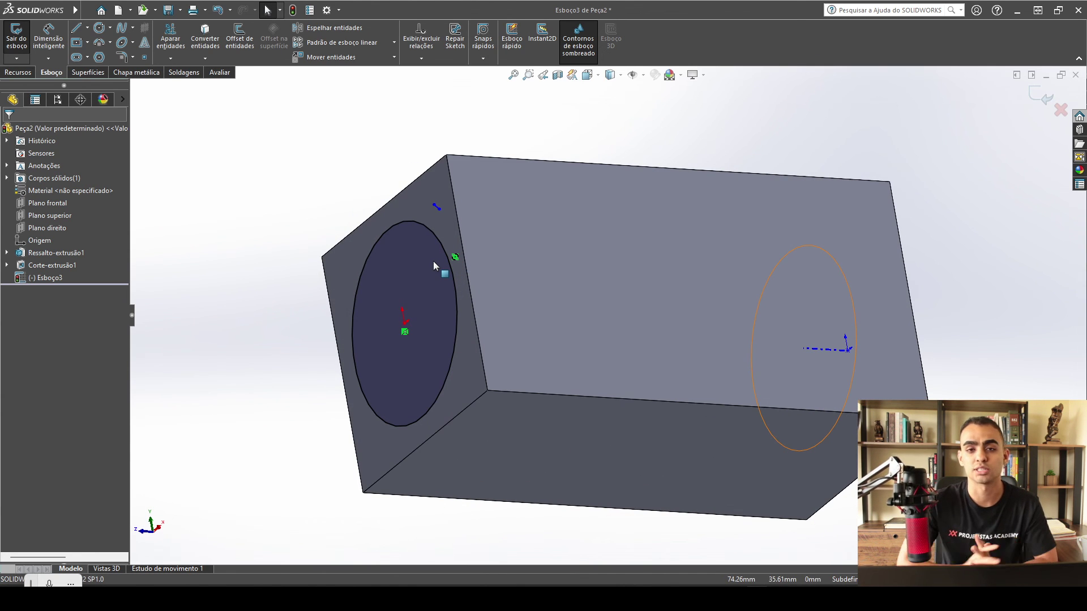